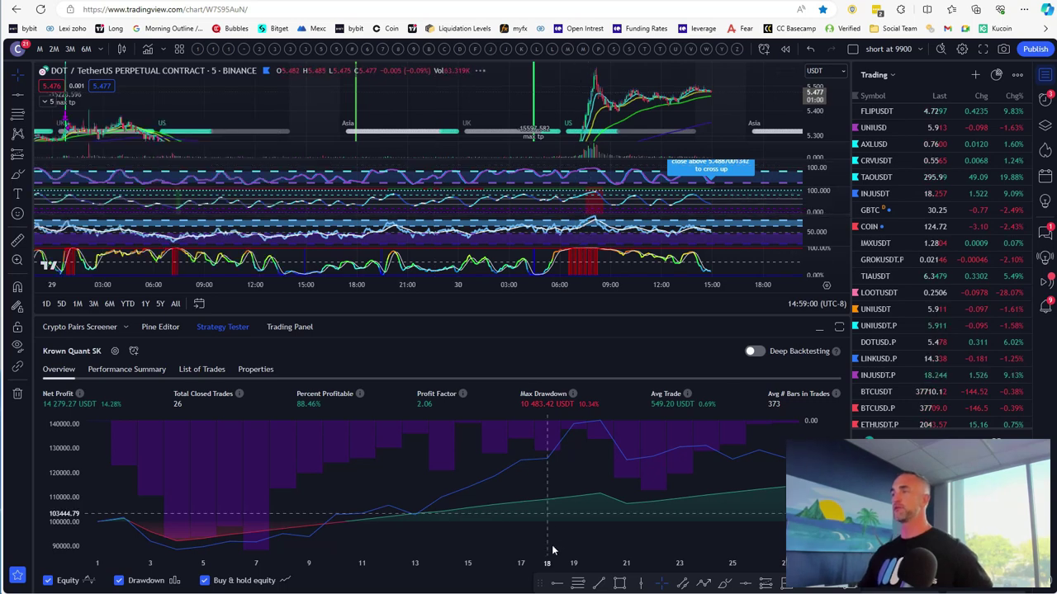
Step: Maximize the DOTUSDT perpetual price pane, dismissing the alert notification, and hide the Strategy Tester
double_click(426, 89)
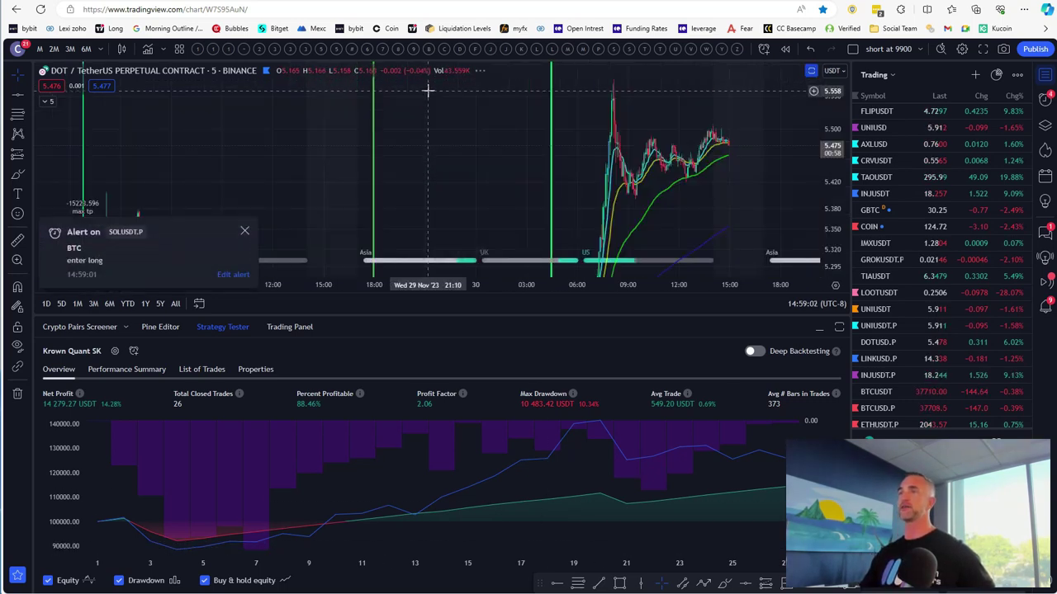
left_click(246, 231)
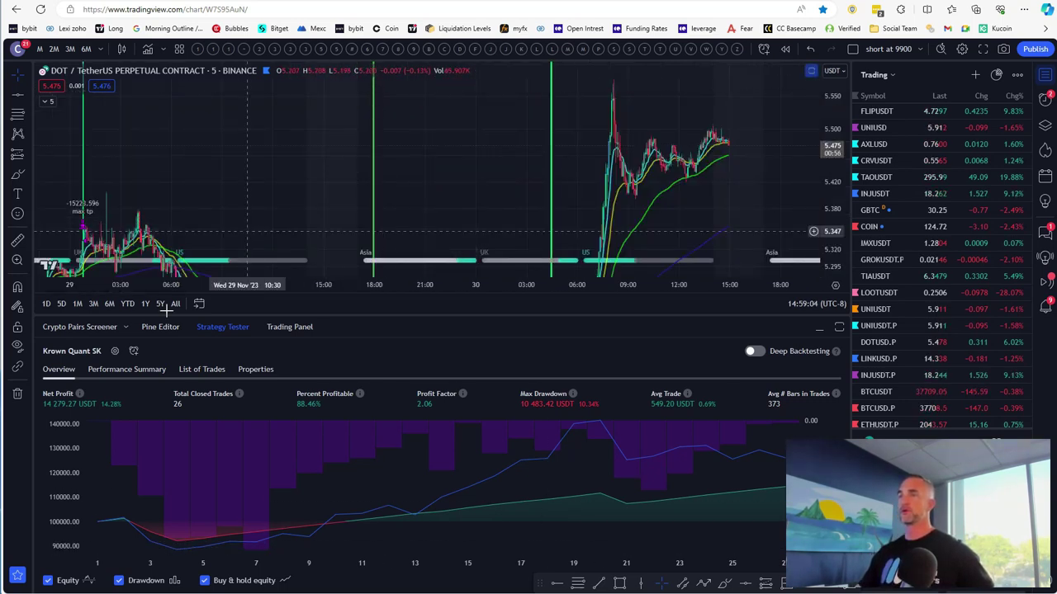
left_click(223, 330)
Step: Load the BTCUSD.P perpetual contract from the Trading watchlist onto the chart
left_click(890, 162)
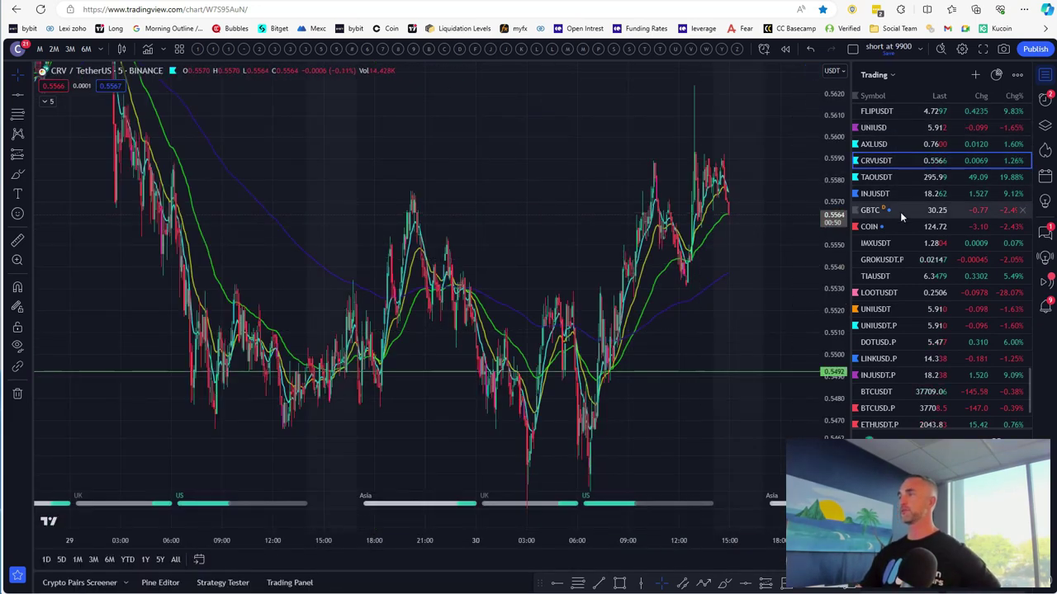
scroll(900, 212, "down", 2)
left_click(877, 316)
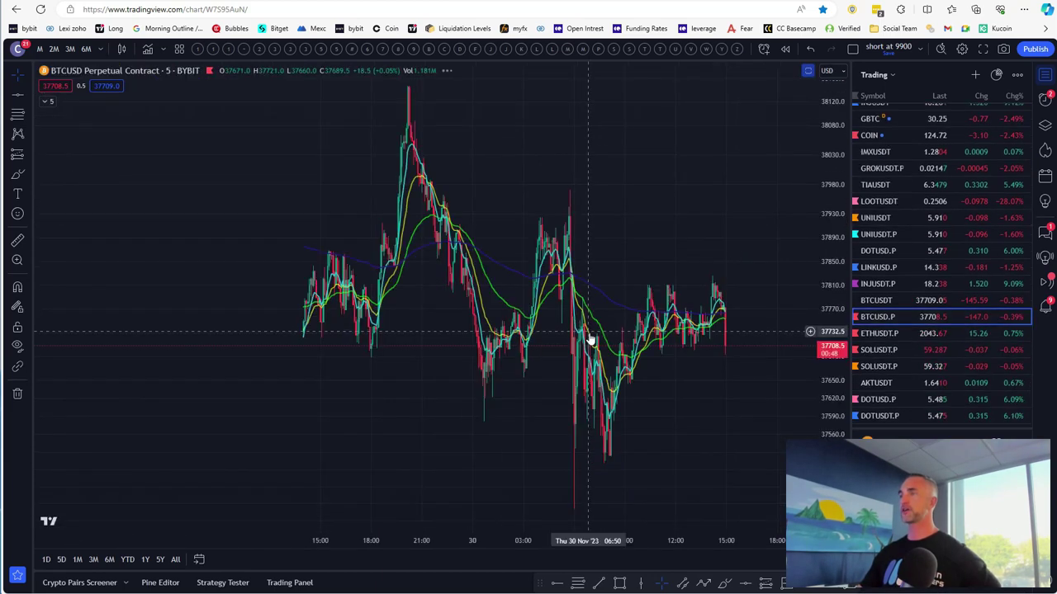
scroll(830, 273, "down", 5)
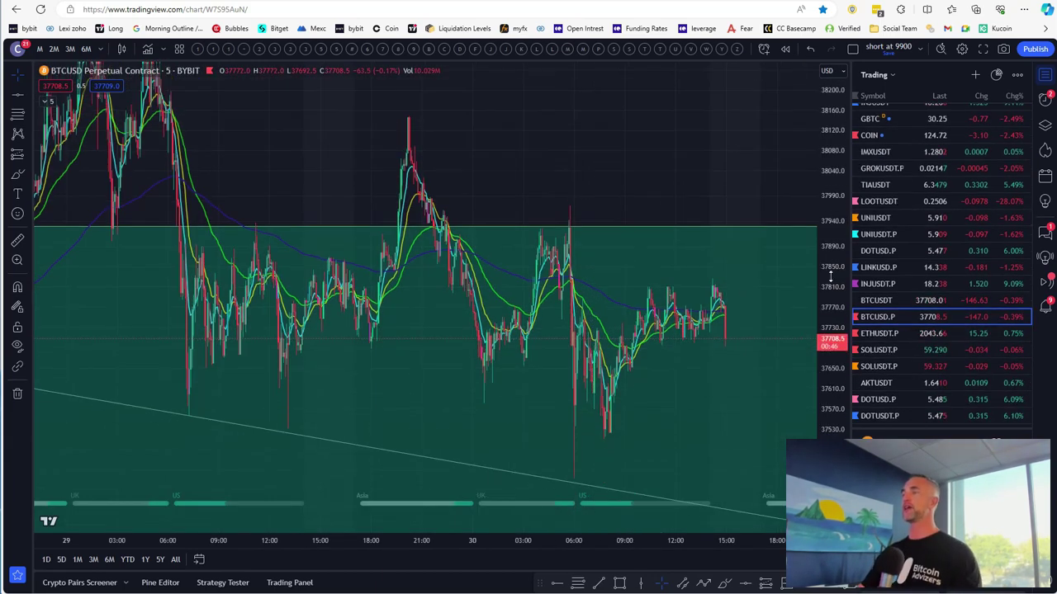
Step: Switch the BTCUSD chart to the 1D timeframe and examine the boxed consolidation ranges since late October
left_click(39, 50)
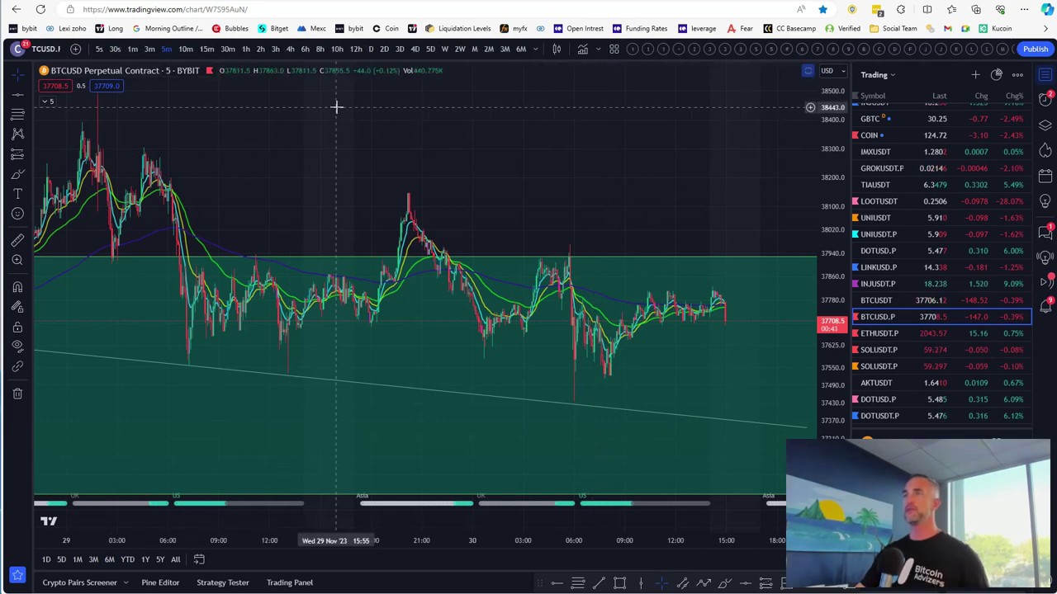
scroll(337, 104, "down", 2)
left_click(393, 49)
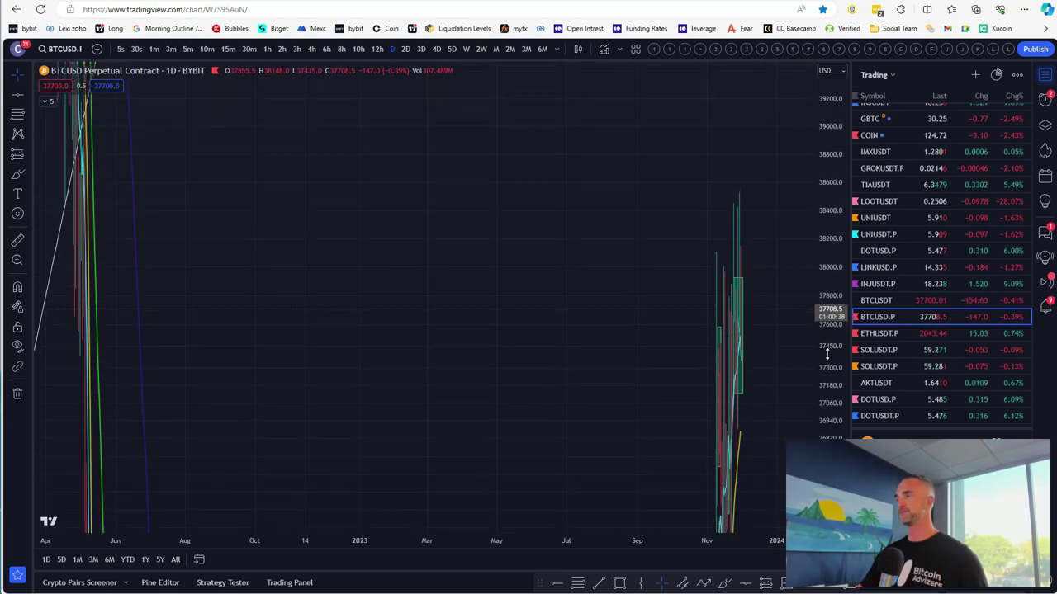
scroll(573, 385, "up", 5)
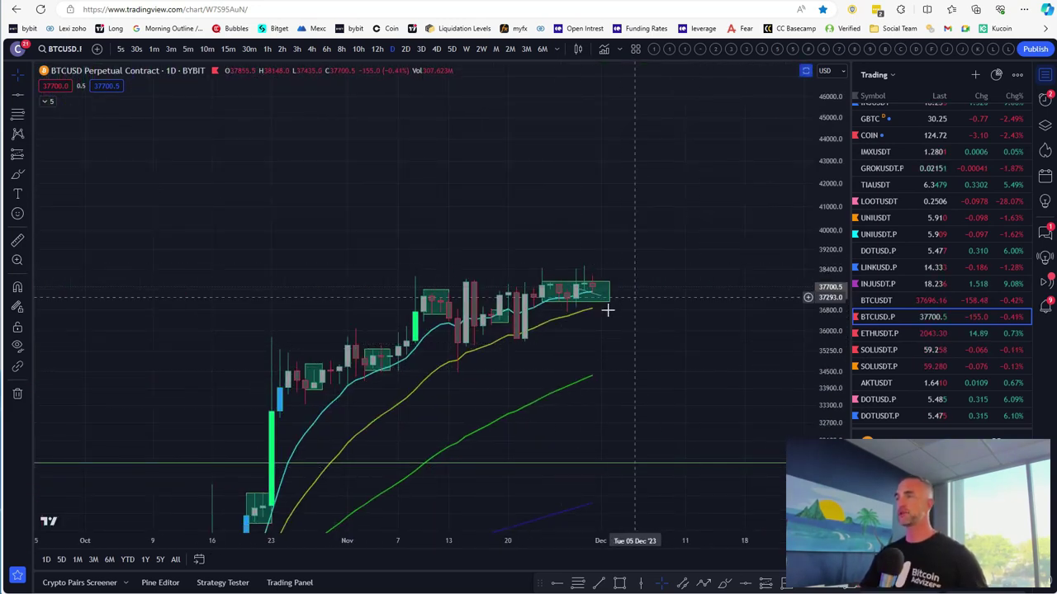
left_click(313, 374)
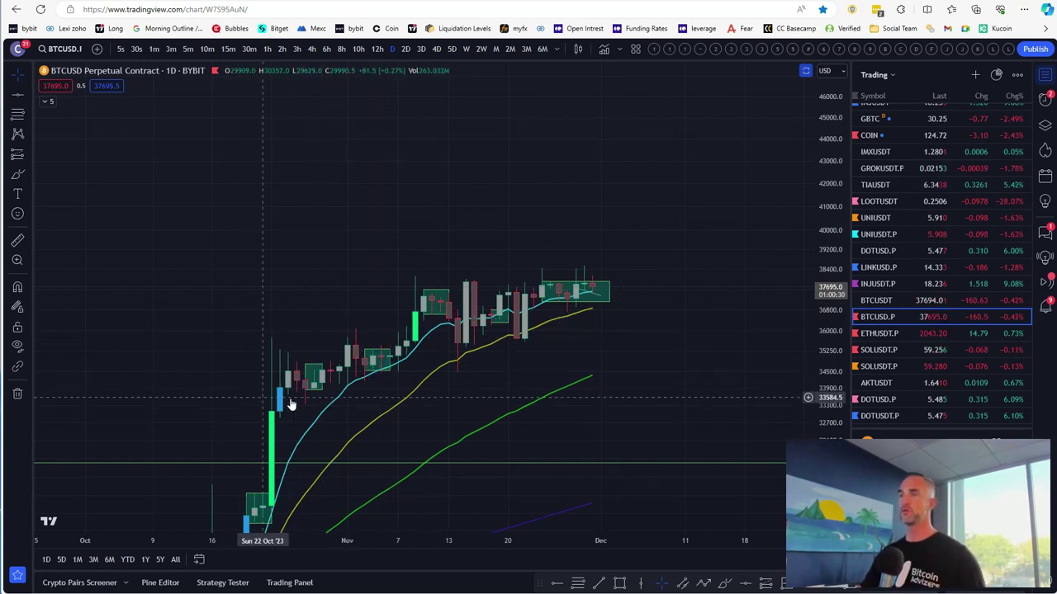
Step: Restore the indicator panes below the BTCUSD price chart and auto-scale the volume pane
scroll(957, 305, "up", 10)
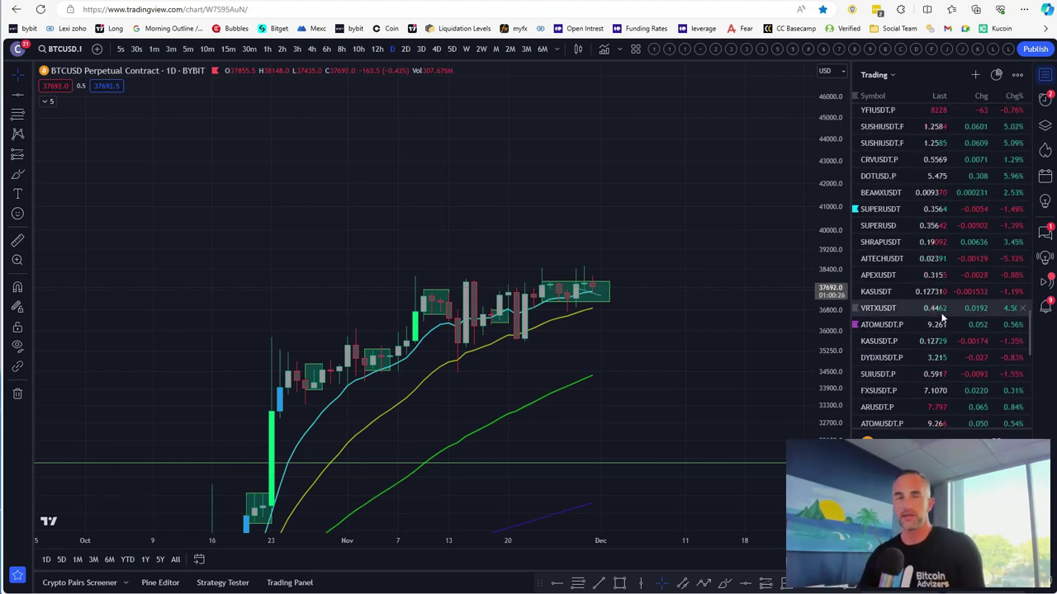
scroll(941, 313, "up", 10)
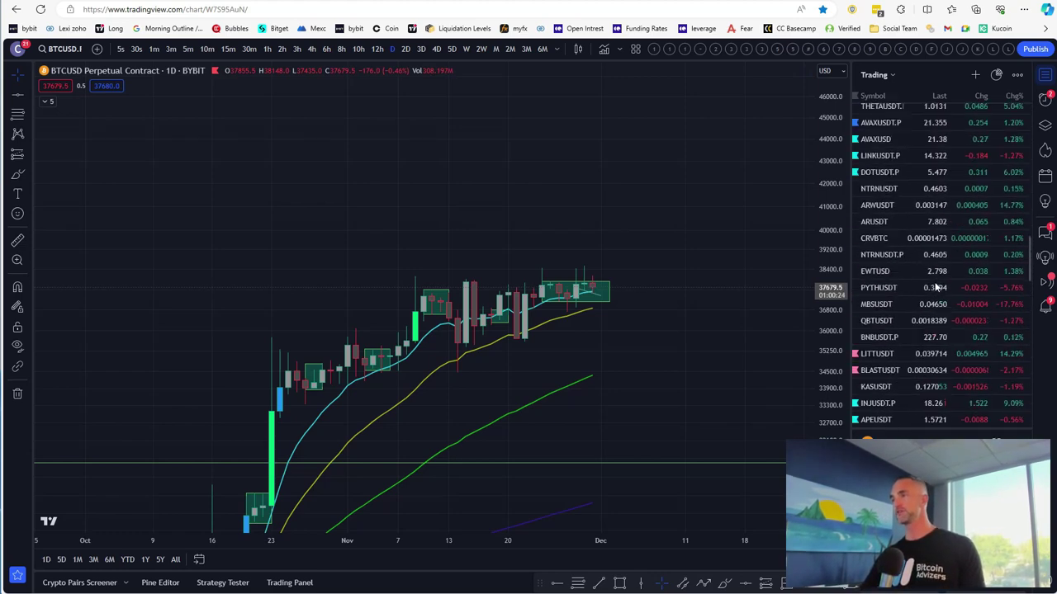
scroll(917, 300, "up", 5)
double_click(702, 207)
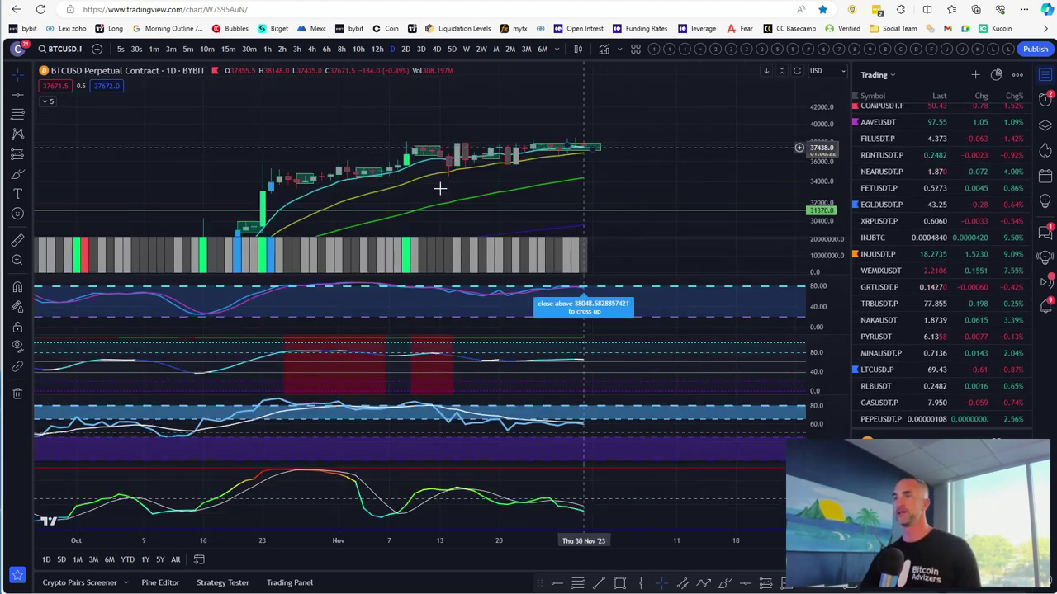
left_click(822, 267)
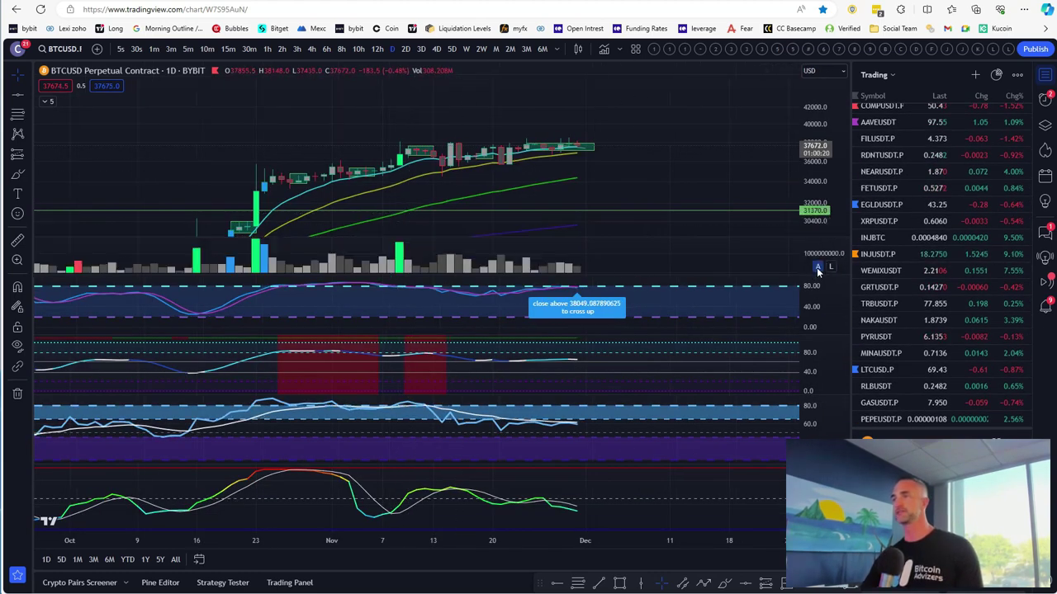
Step: Set the BTCUSD chart to the 15-minute timeframe and collapse the indicator legend
left_click(228, 49)
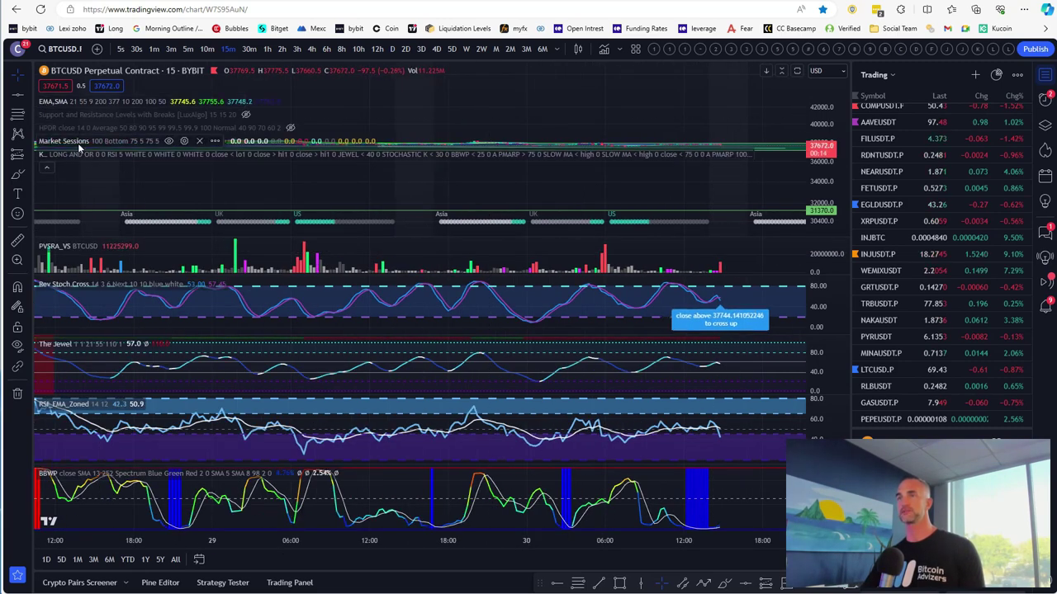
left_click(46, 168)
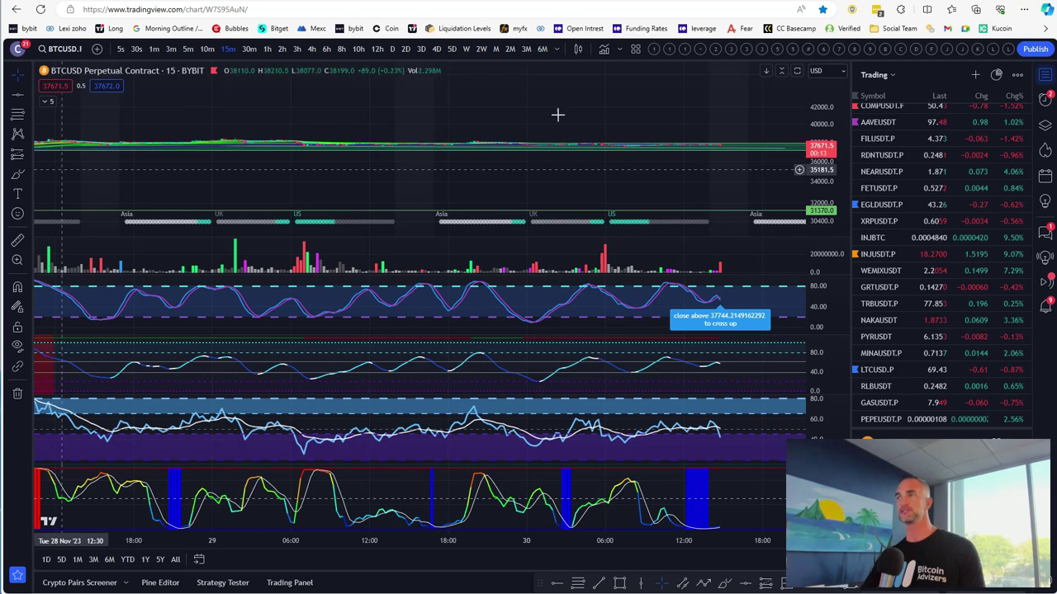
Step: Search the indicator library for "market" and close it without adding anything
left_click(604, 52)
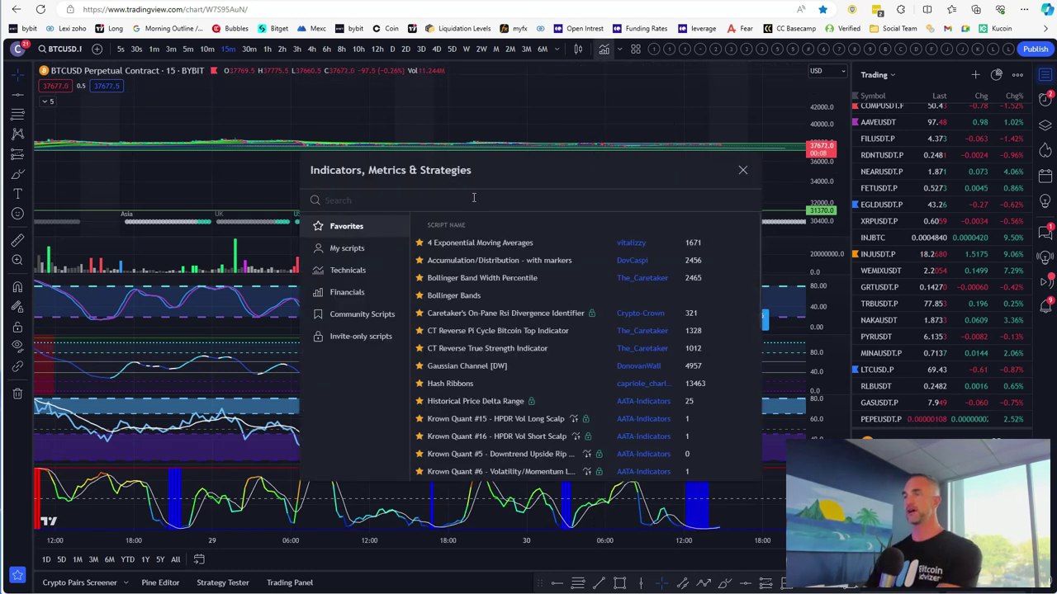
type("market")
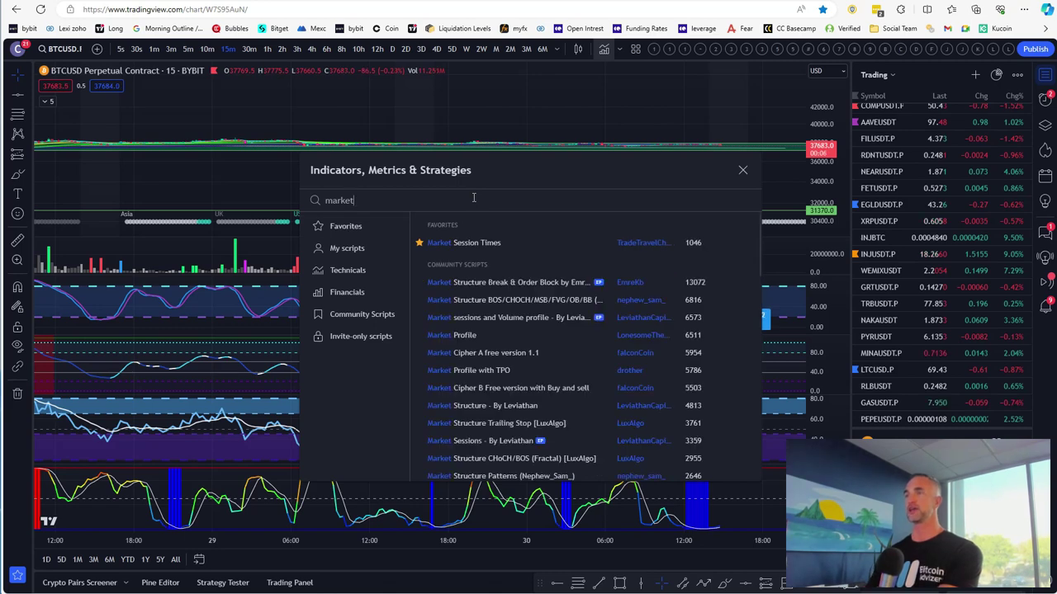
left_click(742, 170)
Step: Examine the Asia, UK and US session markers along the recent 15-minute BTCUSD candles
scroll(667, 247, "up", 5)
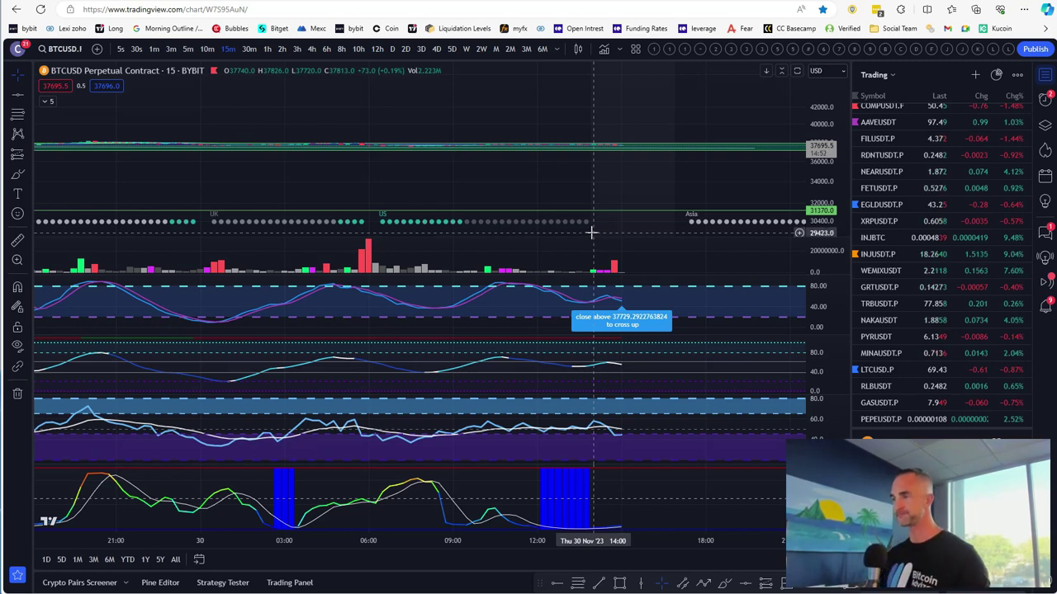
scroll(591, 232, "down", 6)
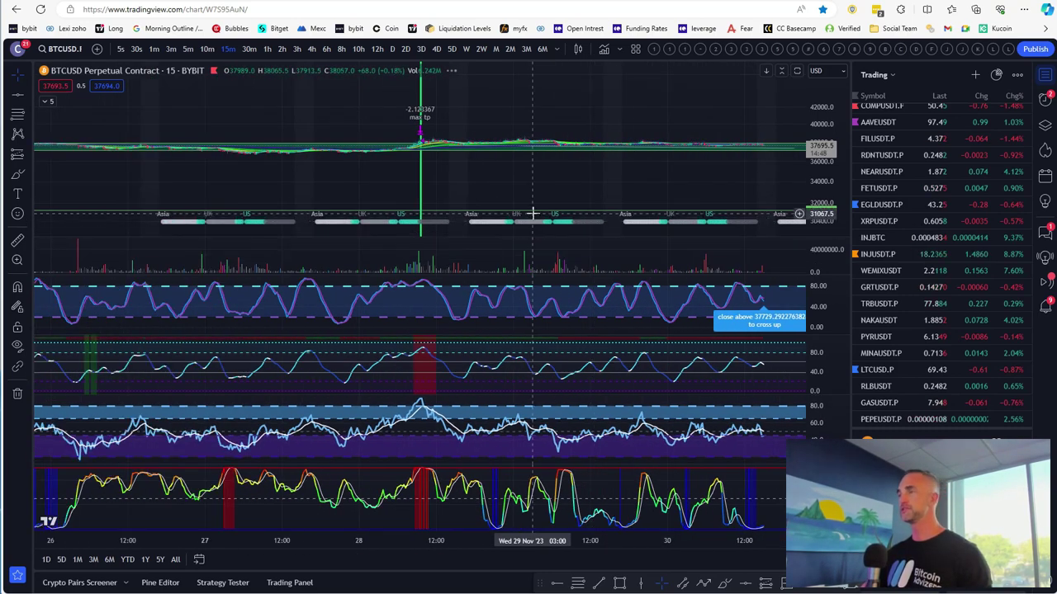
scroll(532, 218, "down", 1)
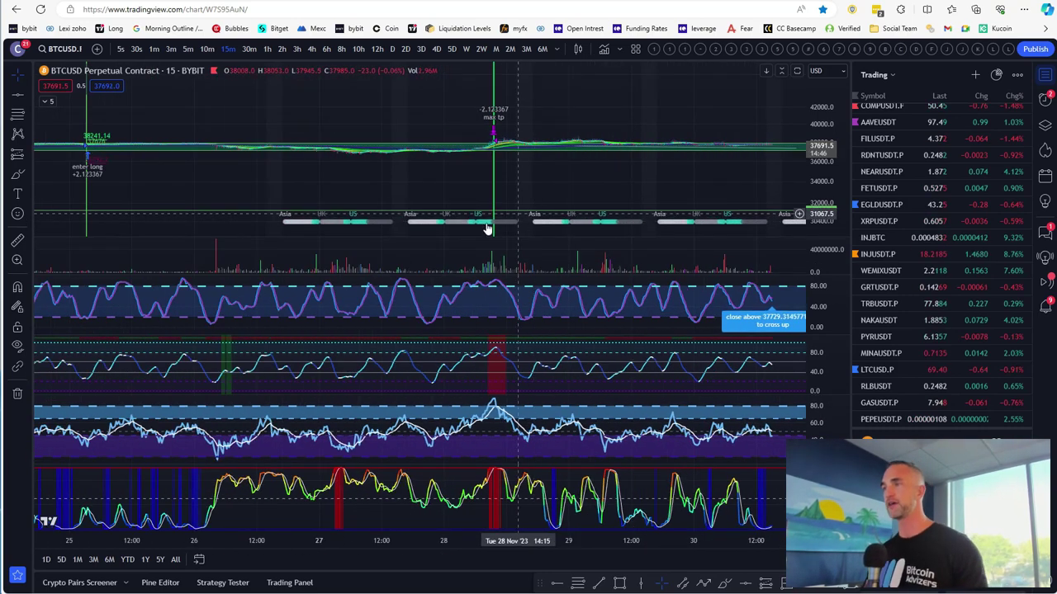
scroll(452, 177, "up", 1)
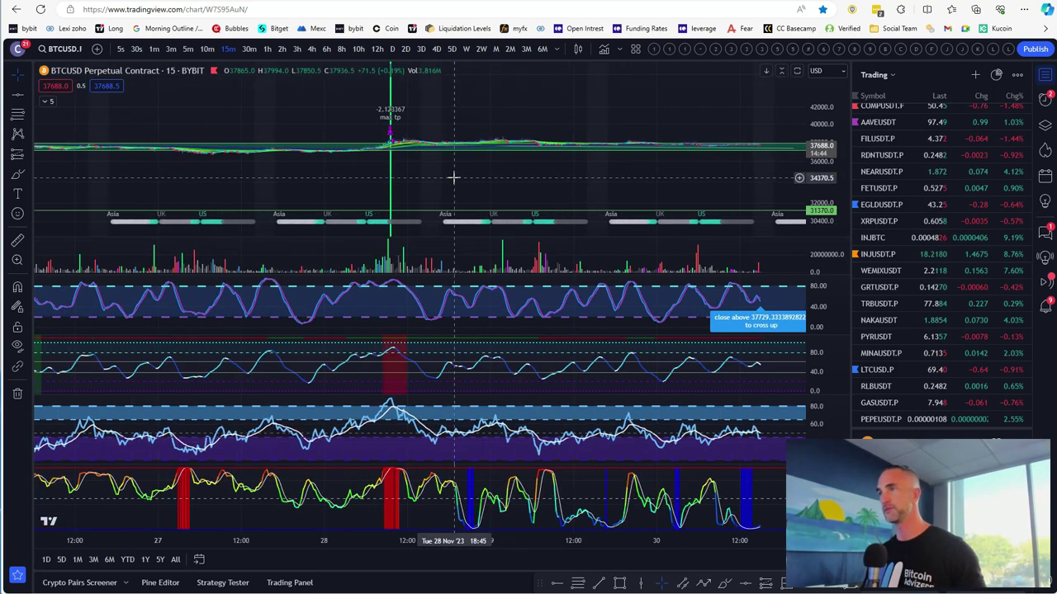
scroll(452, 177, "up", 1)
scroll(437, 198, "down", 2)
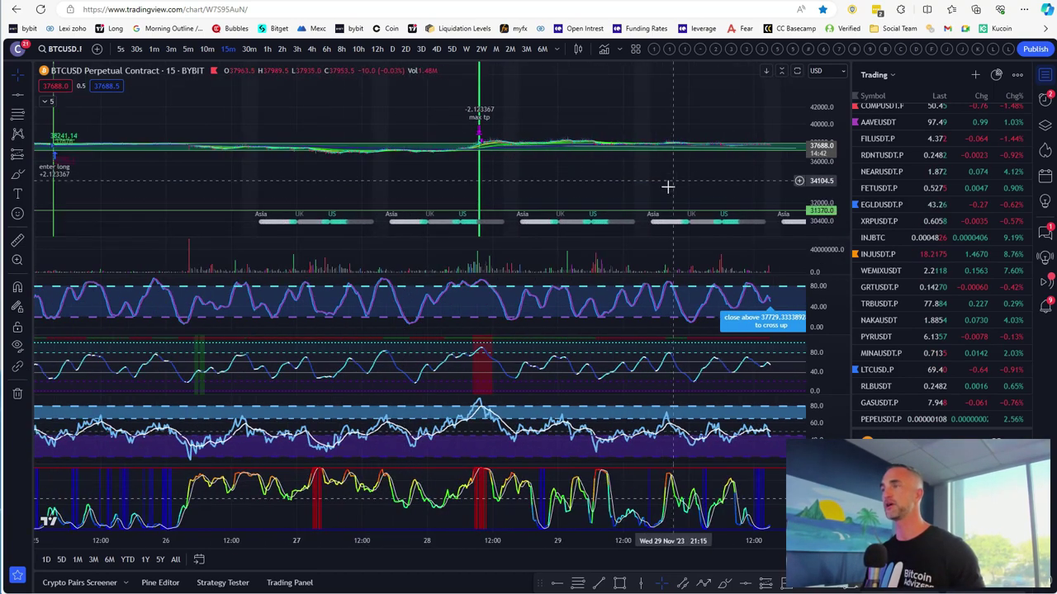
Step: Maximize the BTCUSD price pane and stretch its price scale around the late-November trading range
double_click(717, 166)
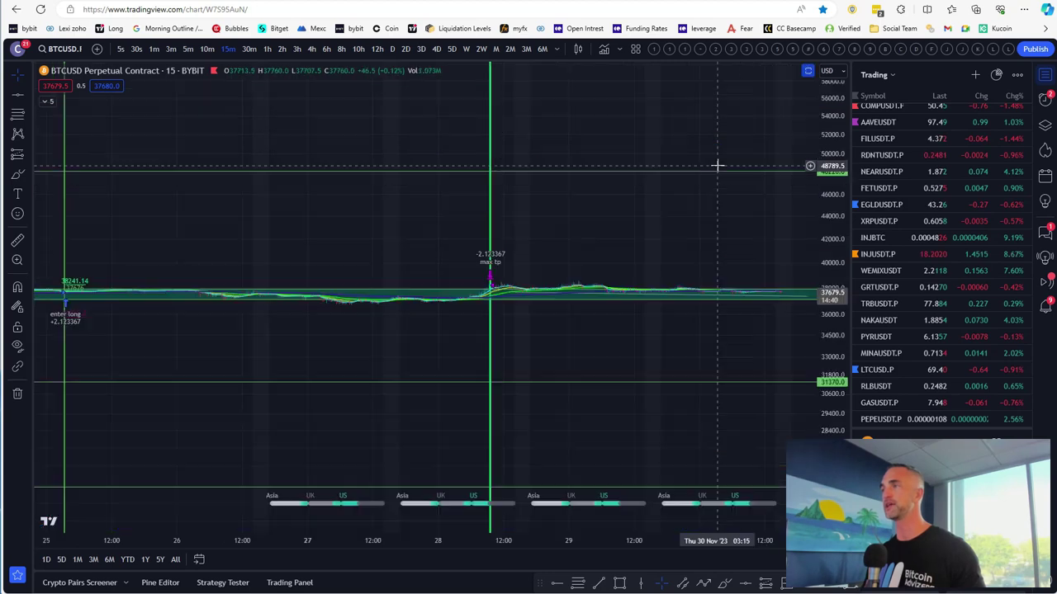
scroll(624, 332, "down", 2)
left_click_drag(709, 211, 590, 216)
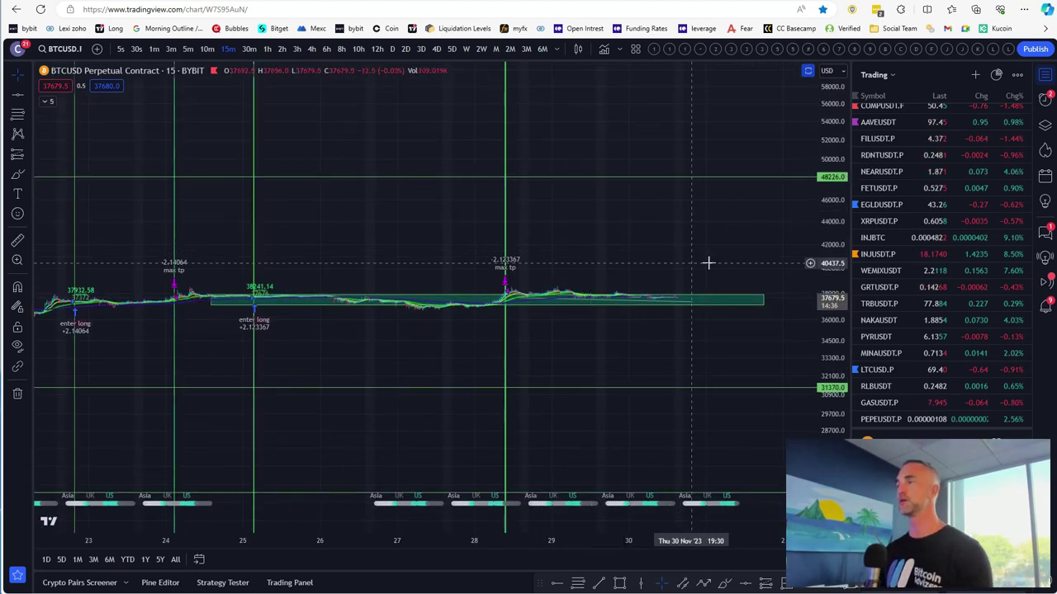
left_click_drag(834, 280, 835, 287)
scroll(837, 288, "up", 8)
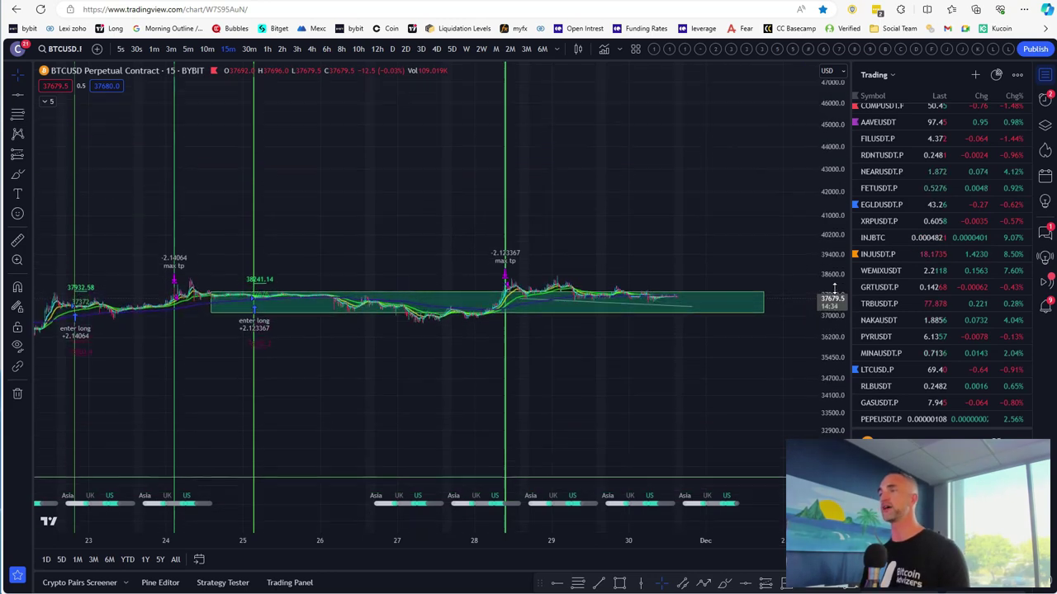
scroll(835, 288, "up", 2)
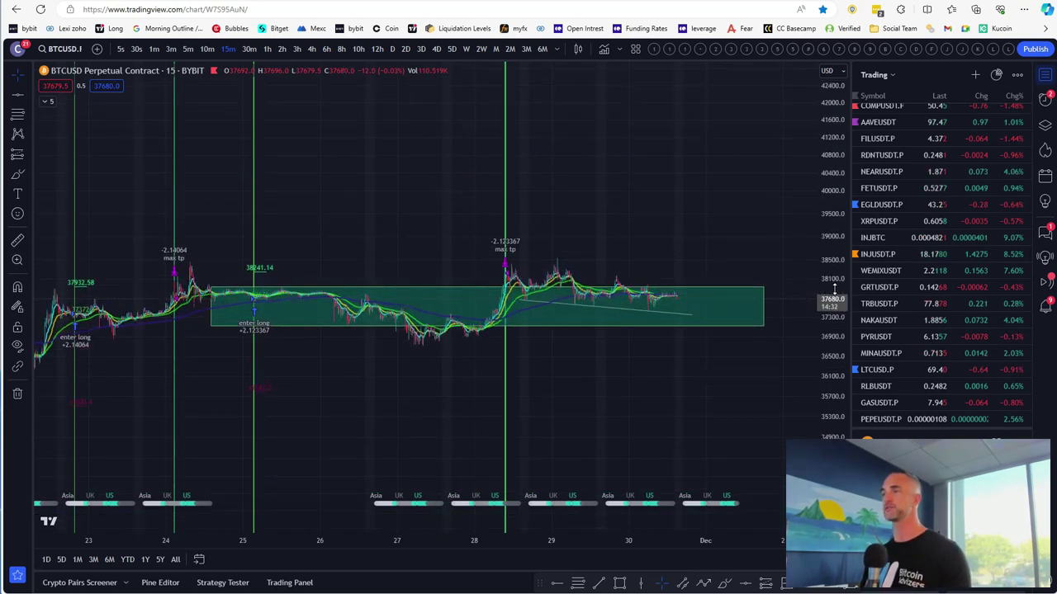
scroll(378, 305, "down", 3)
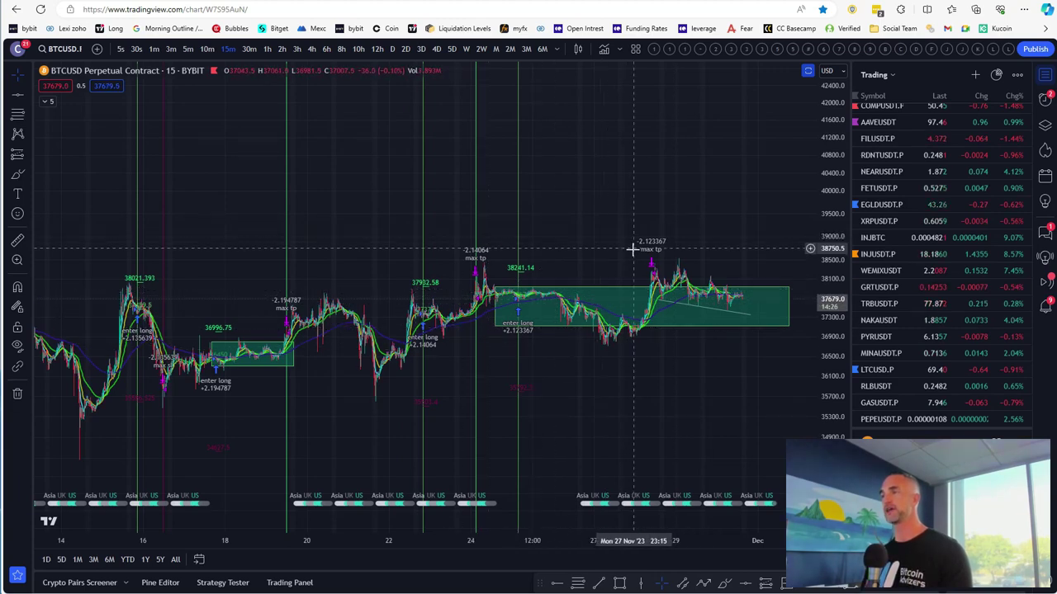
scroll(630, 258, "up", 3)
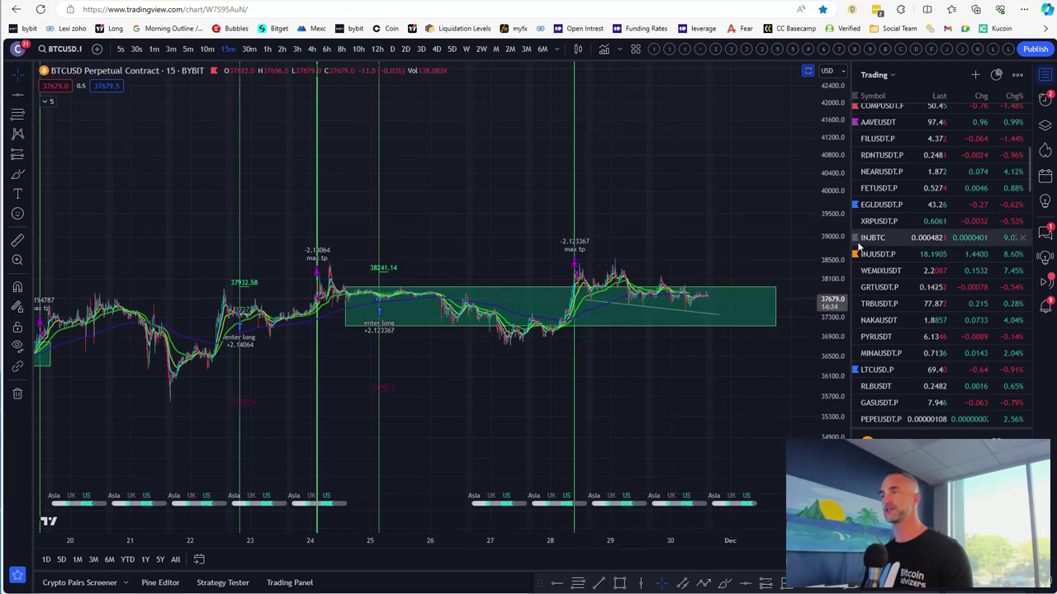
left_click_drag(708, 232, 573, 209)
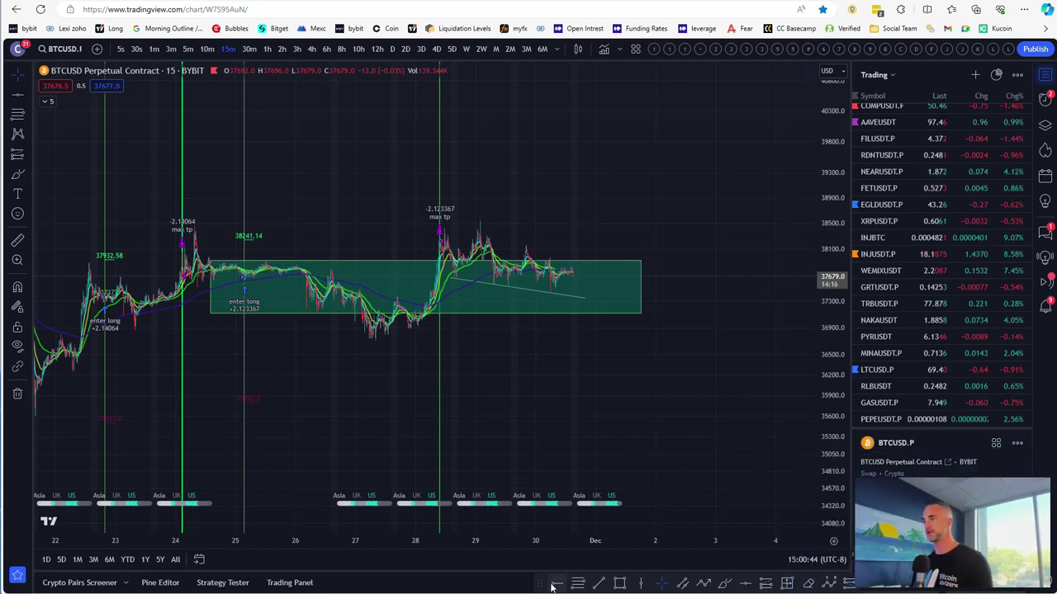
Step: Shift the floating drawing tools to expose the Eraser and erase the green rectangle over the recent price range
left_click_drag(538, 584, 467, 585)
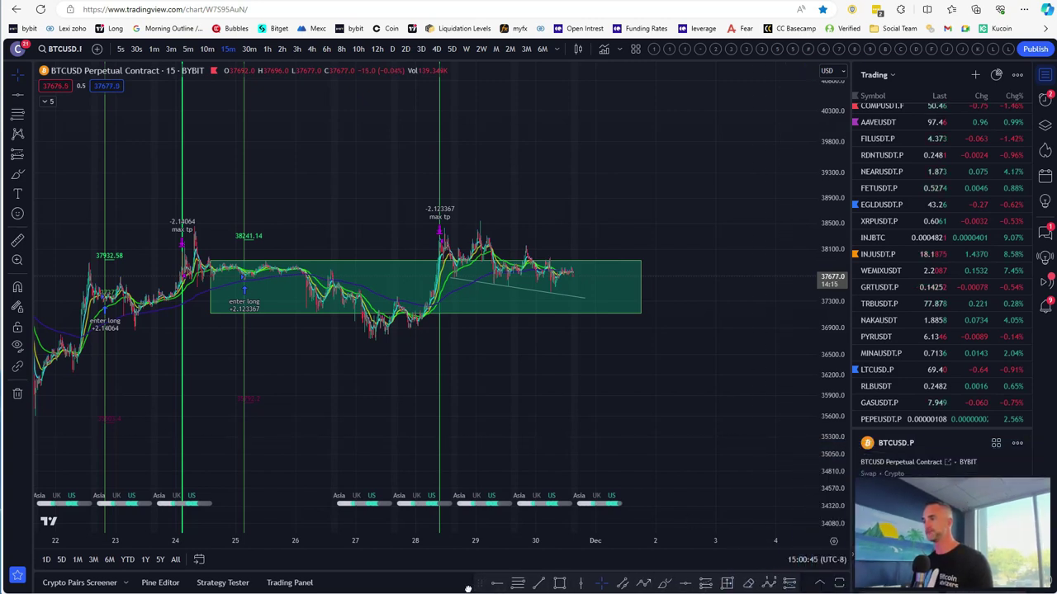
left_click(737, 584)
left_click(637, 308)
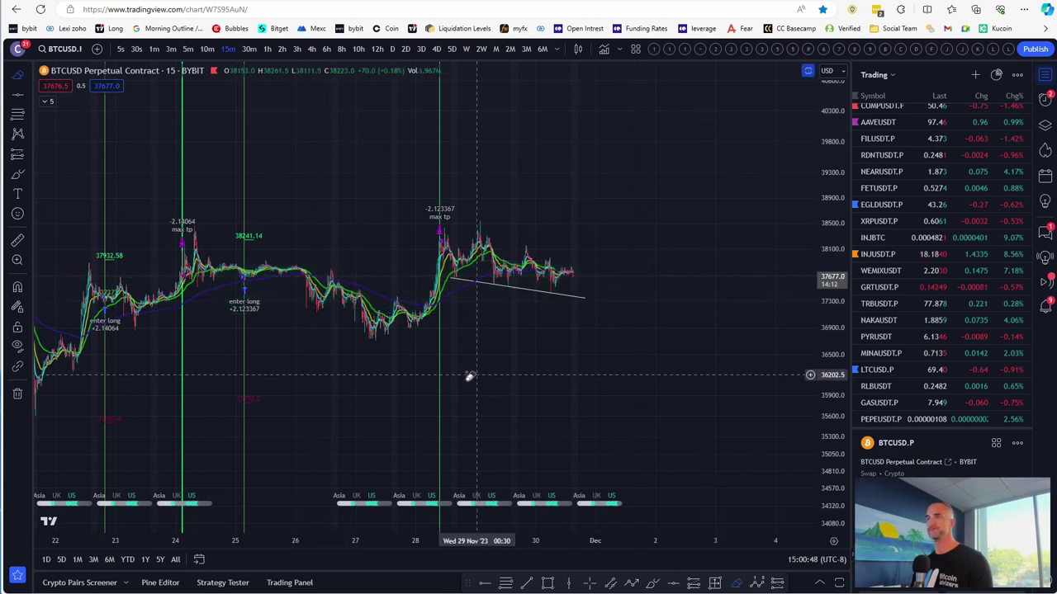
Step: Draw a descending trend line from the November 29 high at about 38,541.5 to about 37,154 on December 1
left_click(532, 585)
left_click(478, 221)
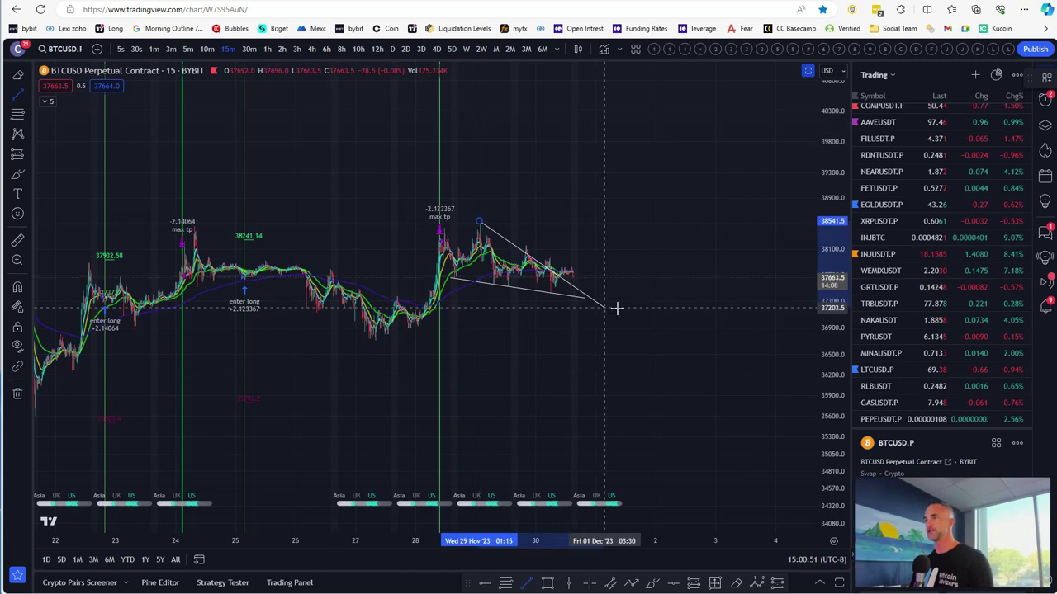
left_click(649, 310)
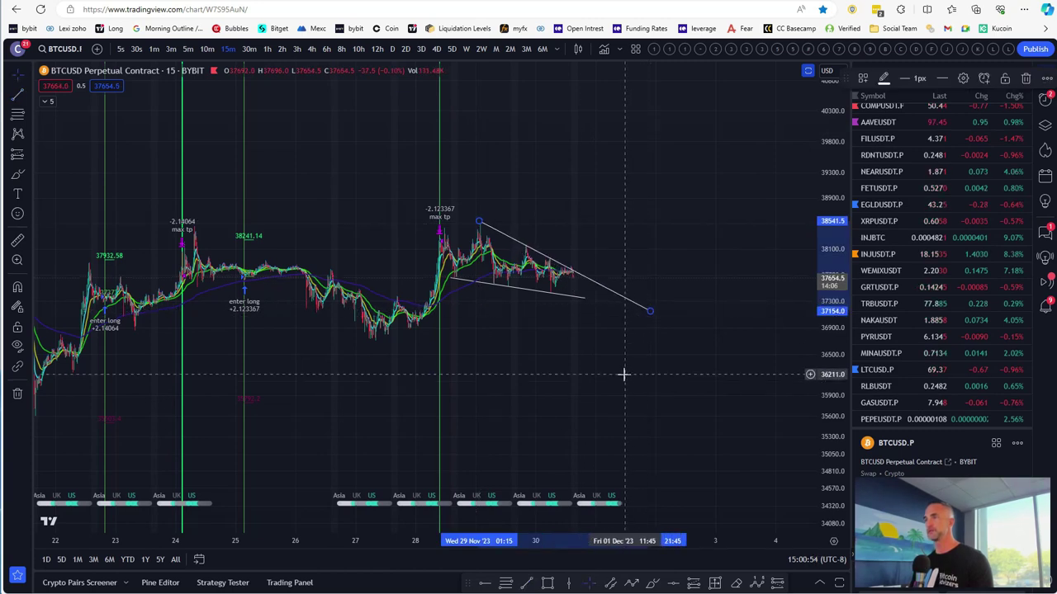
Step: Extend the lower trend line to about 37,262 on December 1 at 16:00, meeting the upper line
scroll(361, 371, "up", 2)
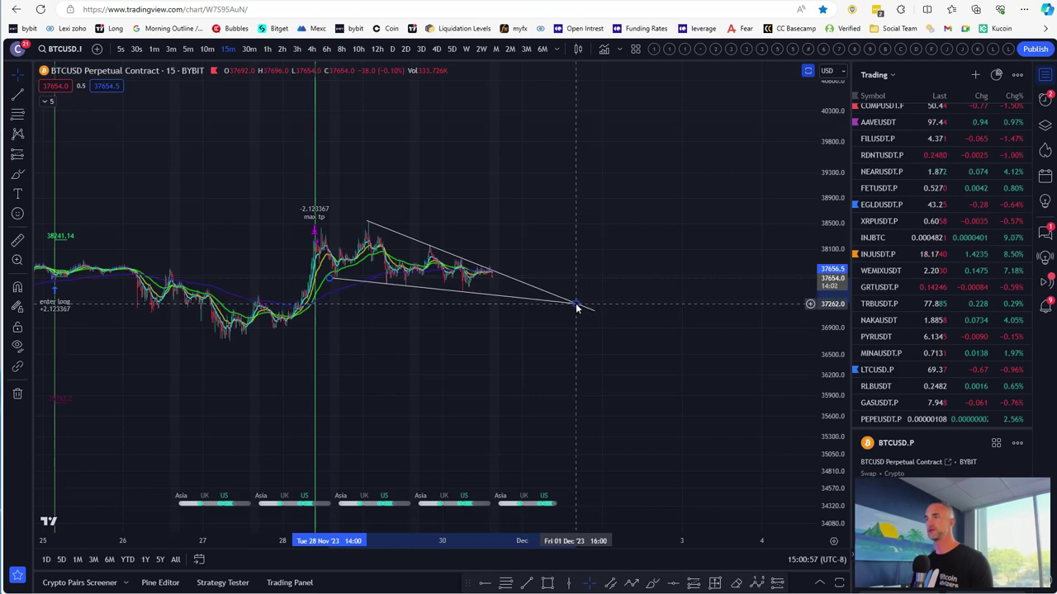
scroll(469, 326, "up", 2)
left_click_drag(612, 212, 900, 205)
scroll(598, 409, "up", 4)
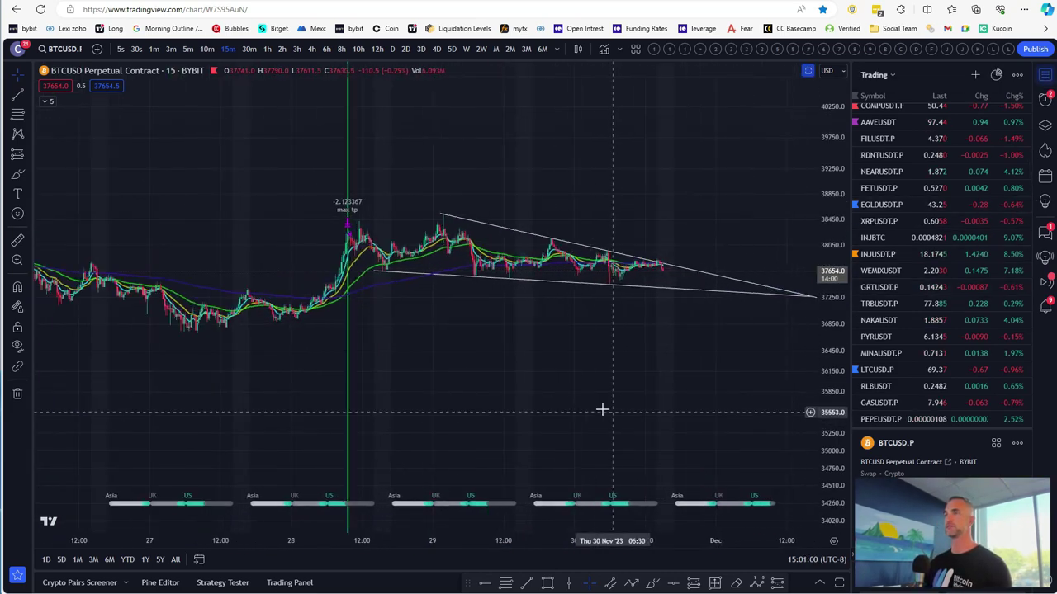
Step: Examine how recent 15-minute price action fits between the converging trend lines from November 28 to December 1
left_click_drag(835, 280, 845, 257)
scroll(679, 317, "up", 3)
scroll(813, 248, "up", 3)
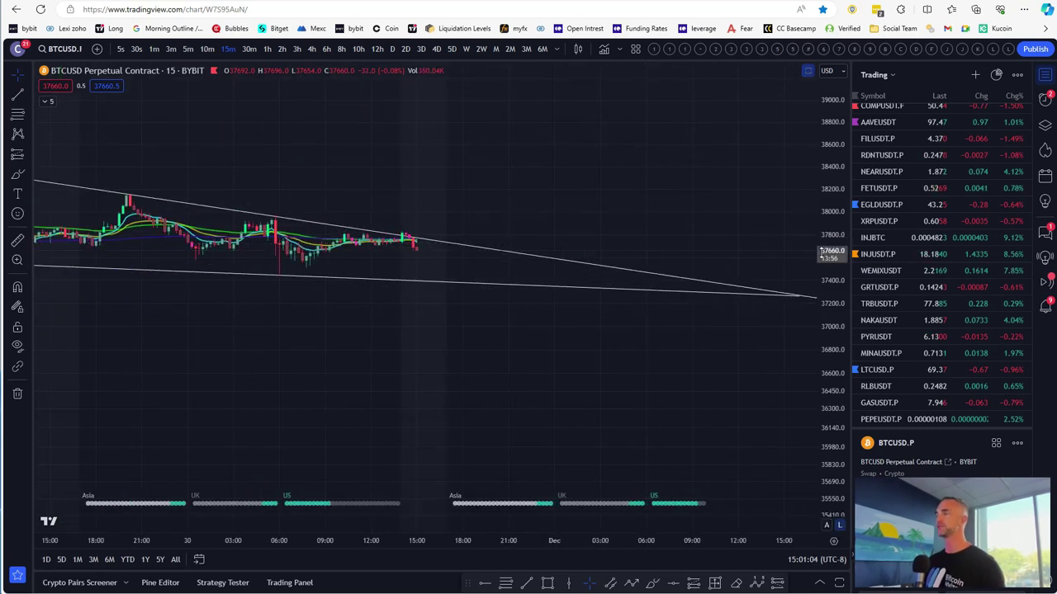
scroll(822, 252, "up", 5)
scroll(439, 257, "down", 5)
left_click_drag(662, 155, 566, 219)
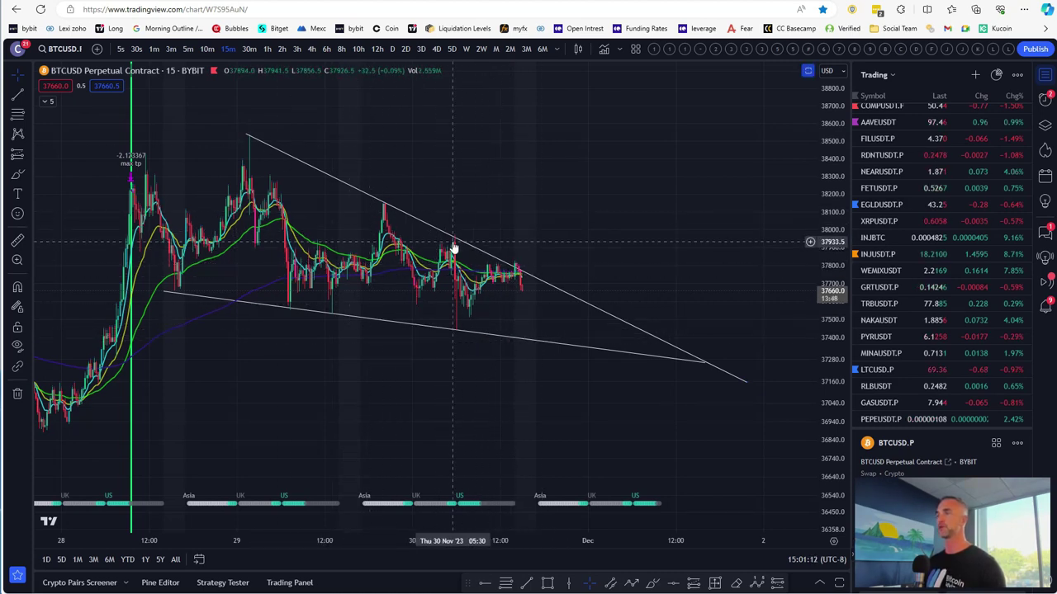
left_click_drag(602, 217, 742, 195)
left_click_drag(820, 215, 821, 310)
scroll(629, 322, "up", 4)
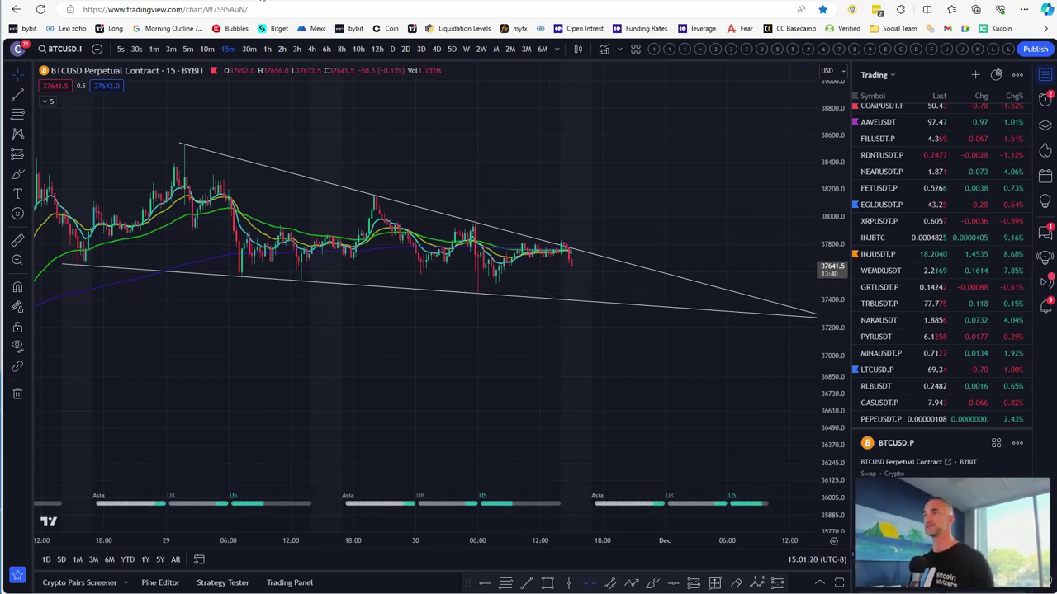
Step: Switch to Hyblock Capital, open the Liquidation Heatmap and dismiss the What's New notice
left_click(310, 1)
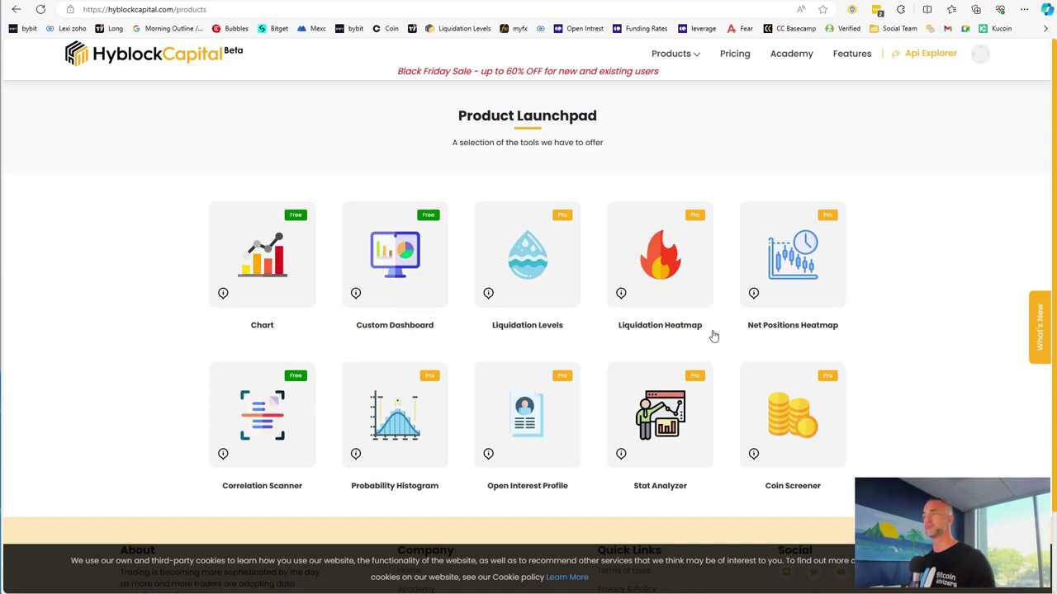
left_click(627, 263)
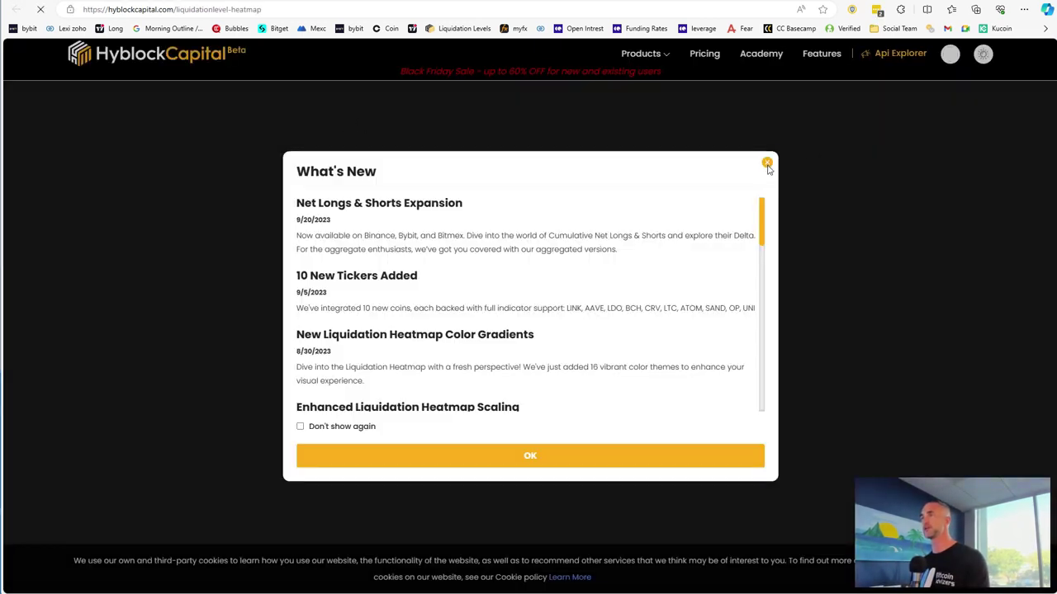
left_click(766, 163)
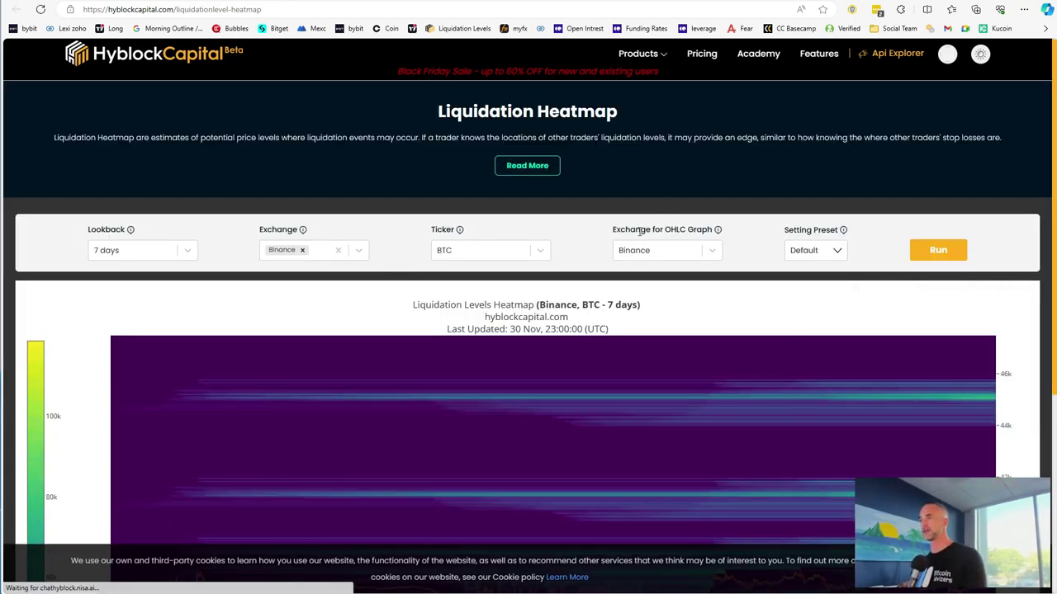
Step: Examine the 7-day Binance BTC liquidation heatmap, enlarging the November 29–30 area to compare liquidation bands above and below price
scroll(647, 333, "down", 3)
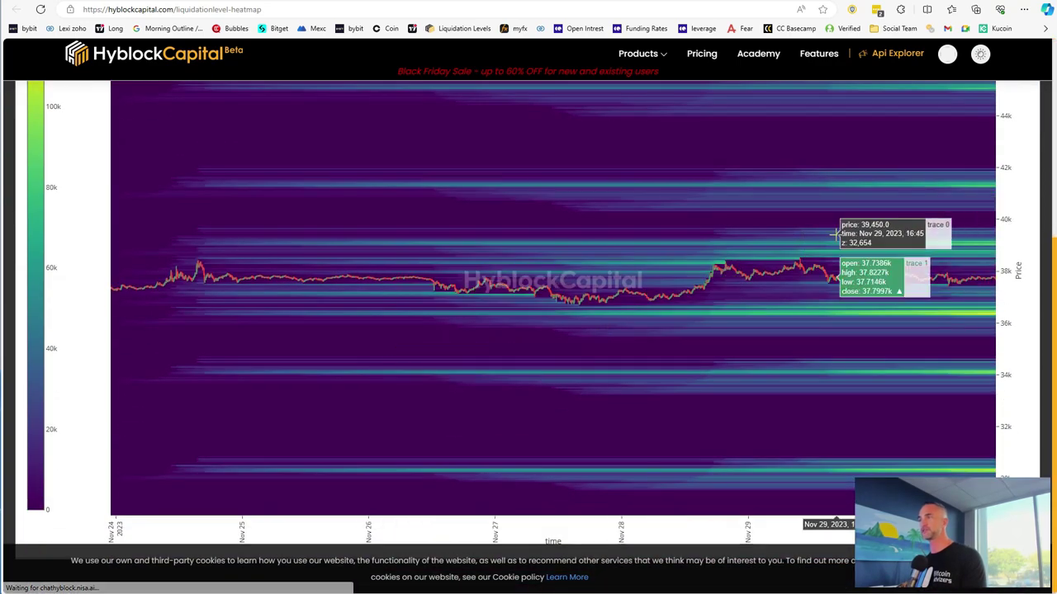
scroll(800, 177, "up", 2)
scroll(809, 248, "down", 3)
left_click_drag(802, 180, 1036, 361)
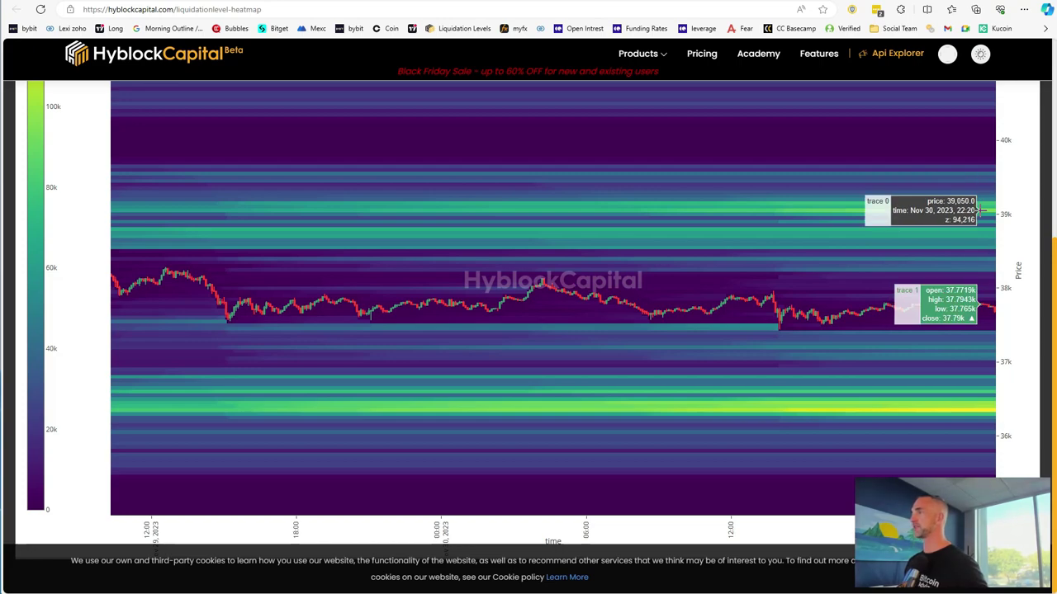
scroll(979, 210, "up", 4)
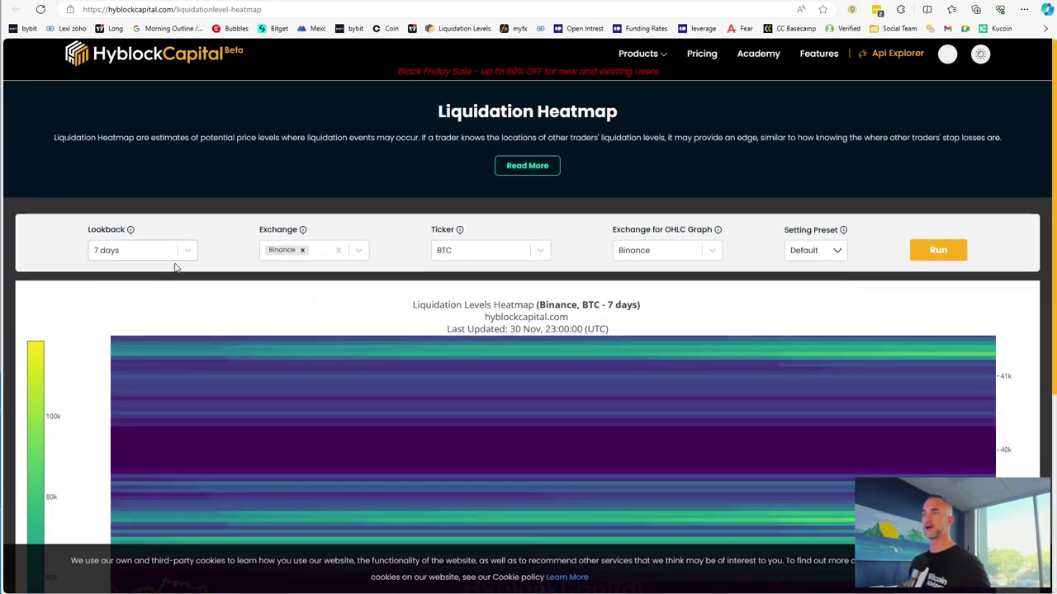
scroll(330, 285, "down", 4)
scroll(875, 248, "up", 1)
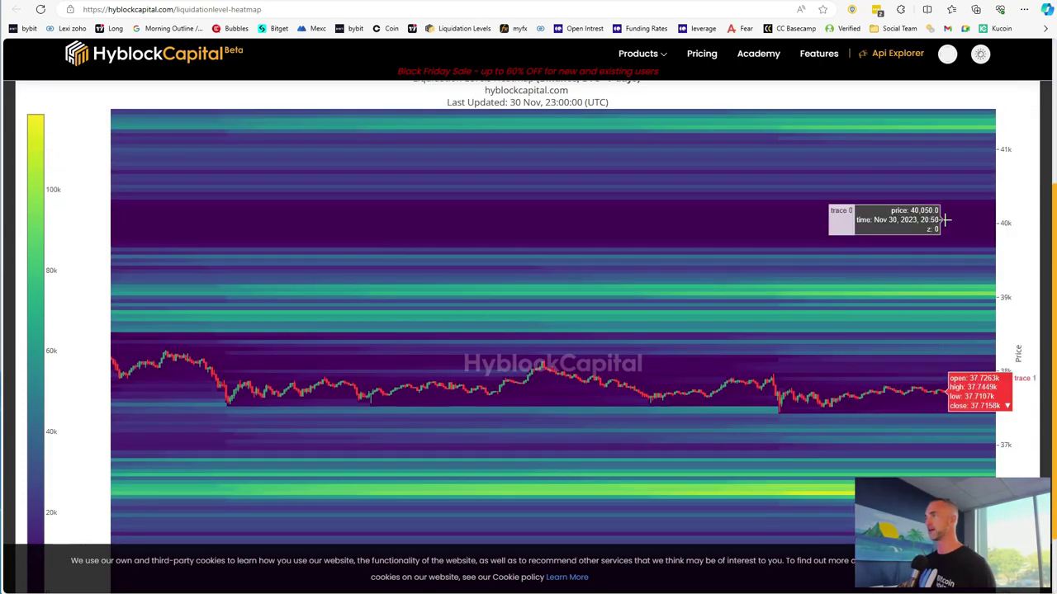
scroll(883, 280, "up", 3)
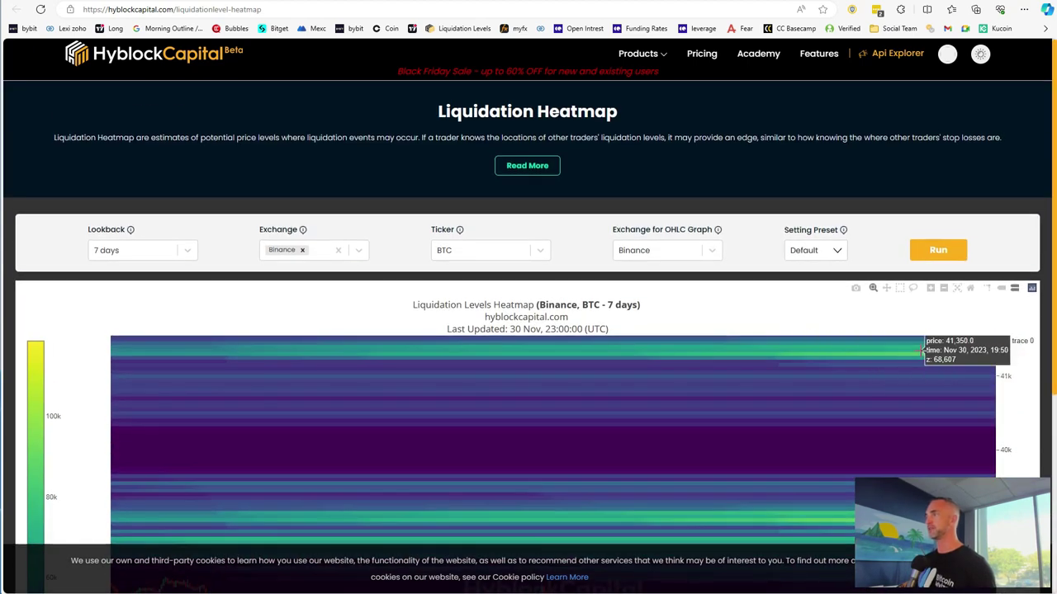
Step: Set the heatmap's lookback to 1 month and run it for BTC on Binance
left_click(128, 250)
left_click(132, 307)
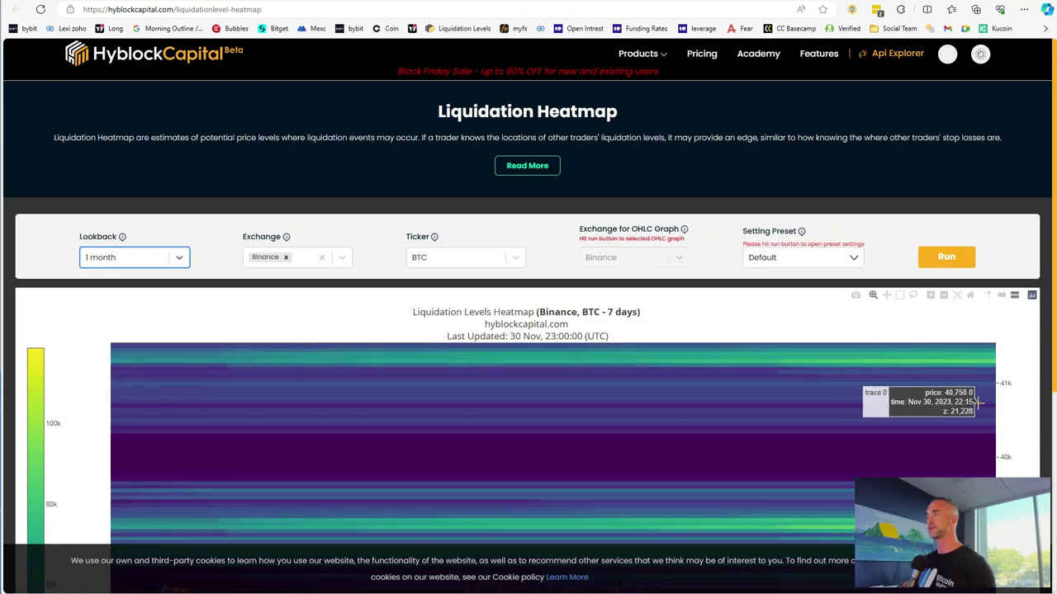
scroll(958, 402, "down", 4)
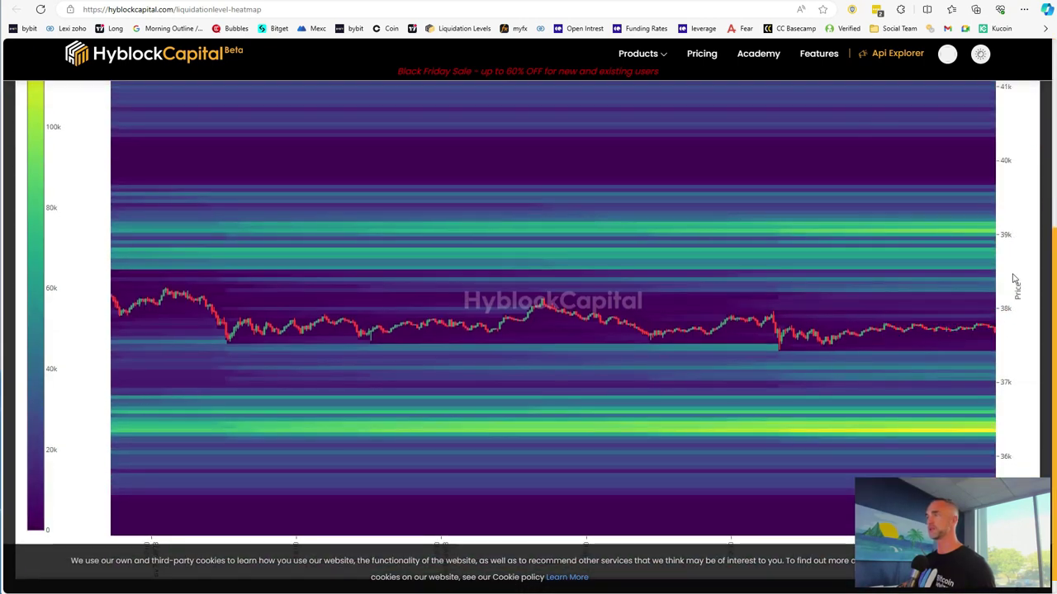
scroll(1012, 277, "up", 4)
left_click(947, 257)
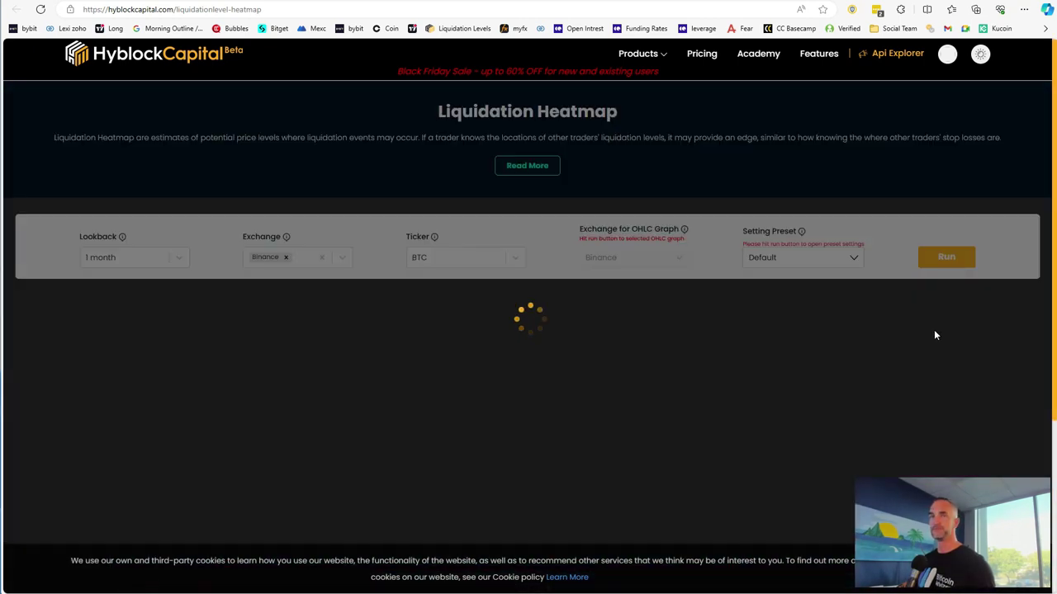
Step: Examine the one-month heatmap for the strongest liquidation bands above and below the current Bitcoin price
scroll(936, 335, "down", 5)
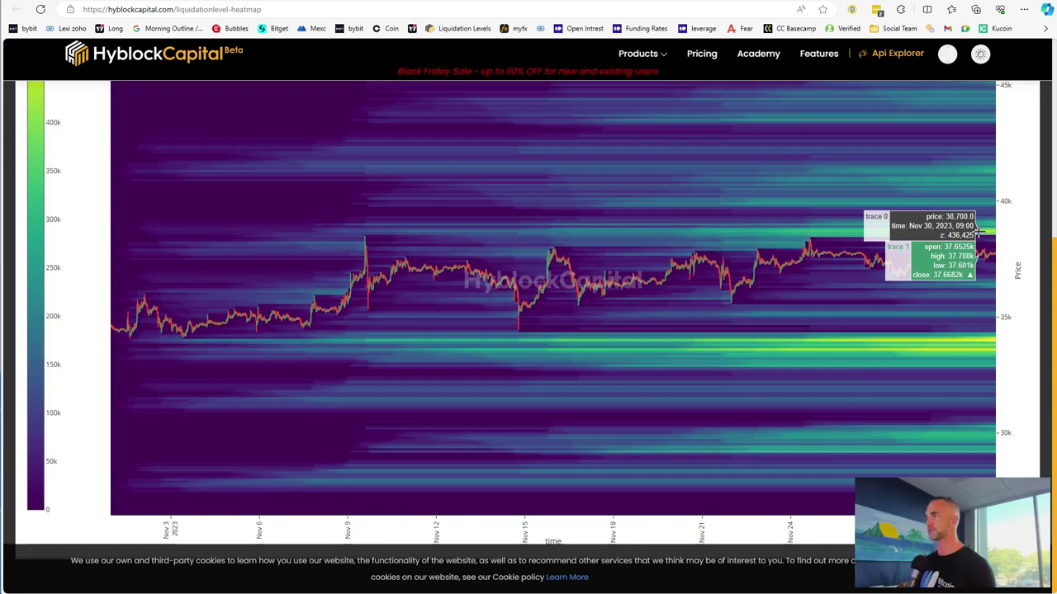
scroll(850, 272, "up", 4)
scroll(843, 279, "down", 2)
scroll(843, 279, "down", 2)
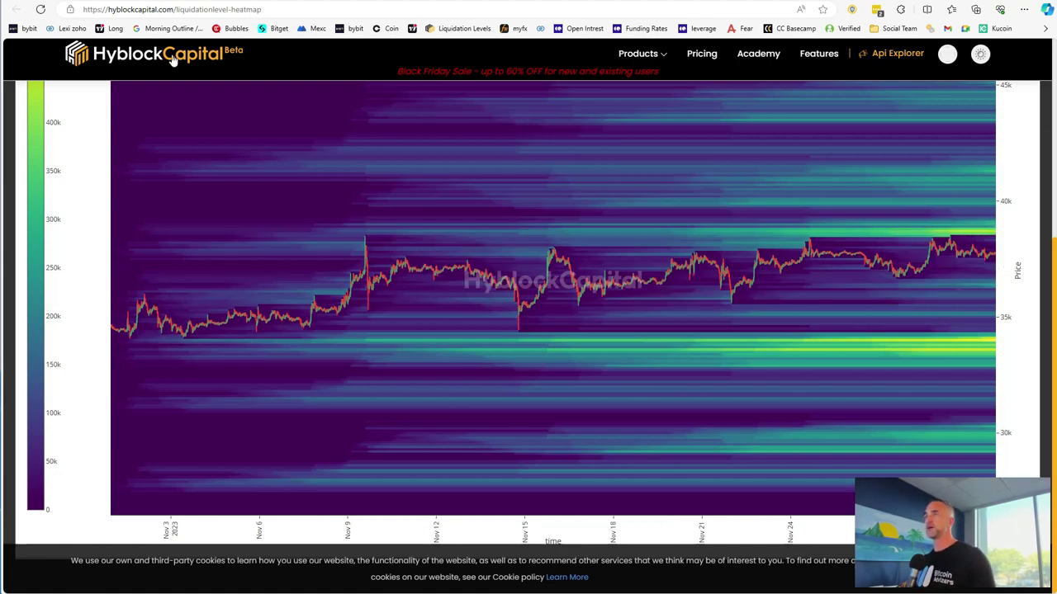
scroll(196, 168, "up", 4)
scroll(723, 237, "down", 4)
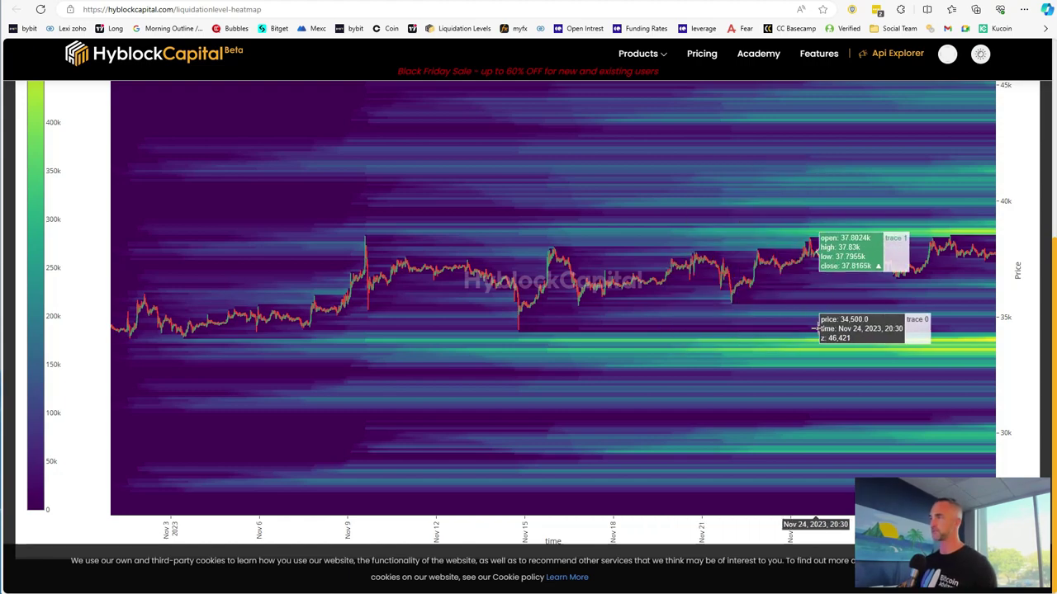
Step: Return to the TradingView BTCUSD chart, expand the indicator legend and hide the LONG AND OR signal indicator
left_click(132, 1)
scroll(573, 233, "down", 3)
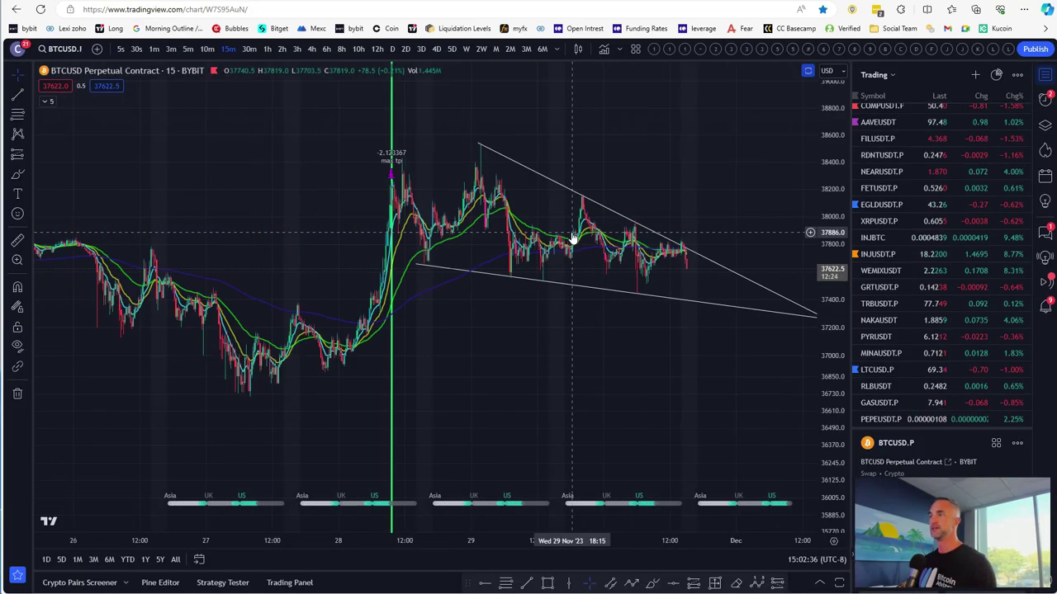
left_click(47, 101)
left_click(741, 154)
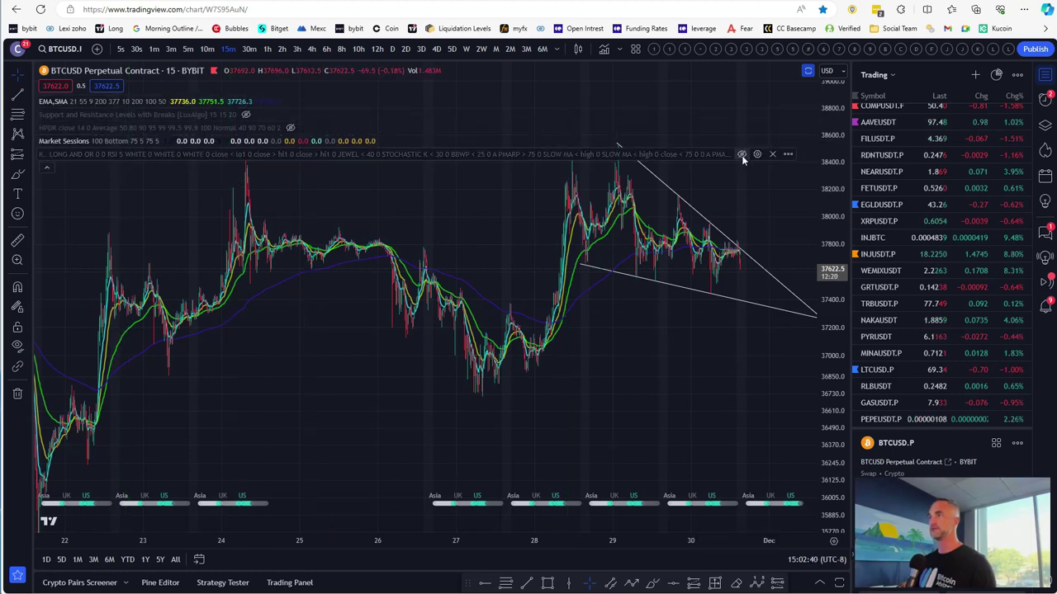
scroll(555, 198, "down", 3)
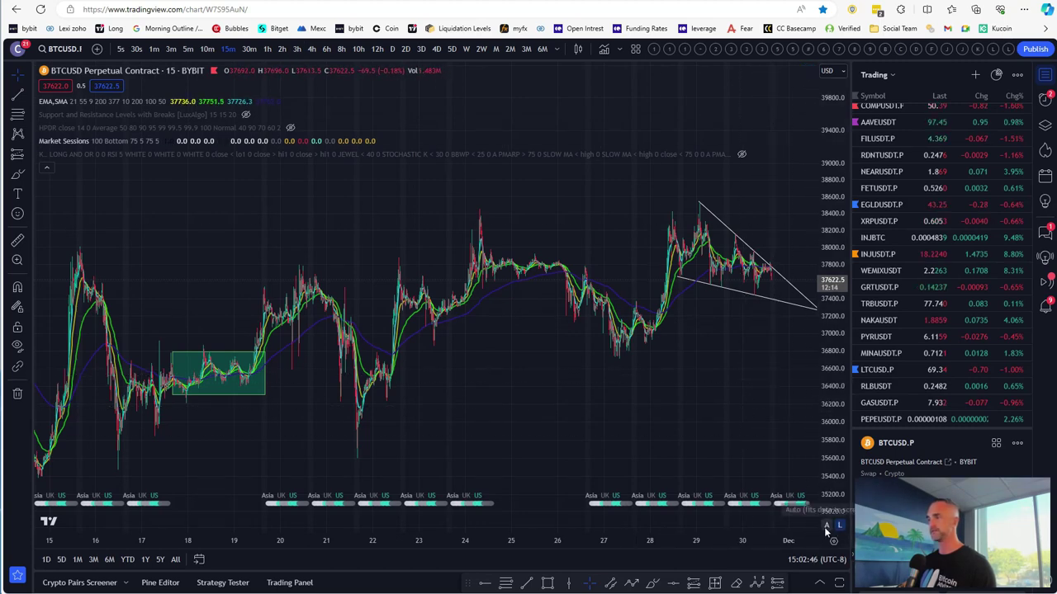
Step: Switch the BTCUSD chart to the 4-hour timeframe and hide the EMA,SMA indicator in the maximized price pane
scroll(728, 436, "down", 3)
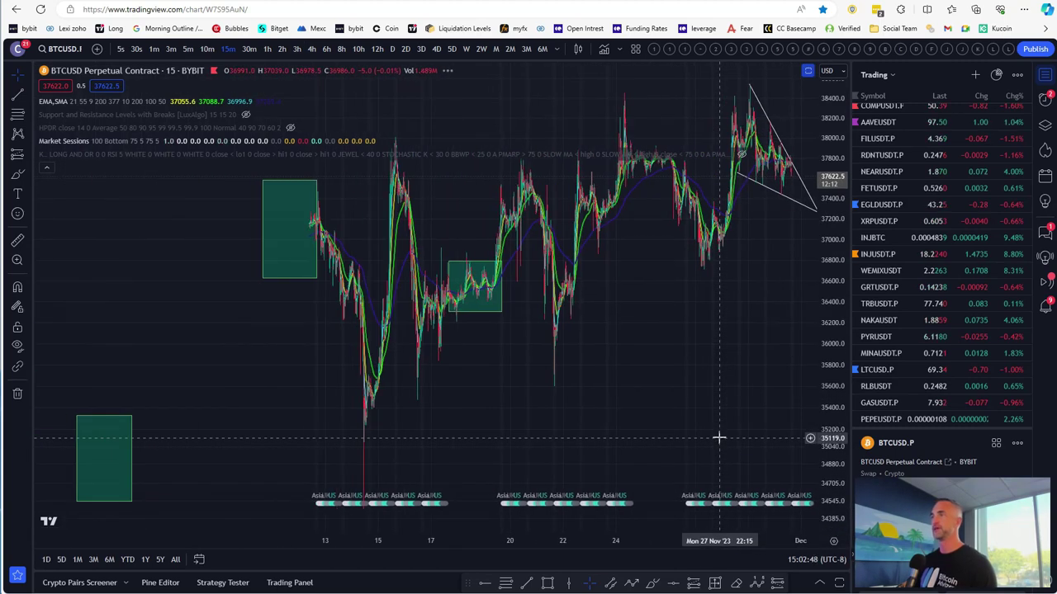
left_click(311, 51)
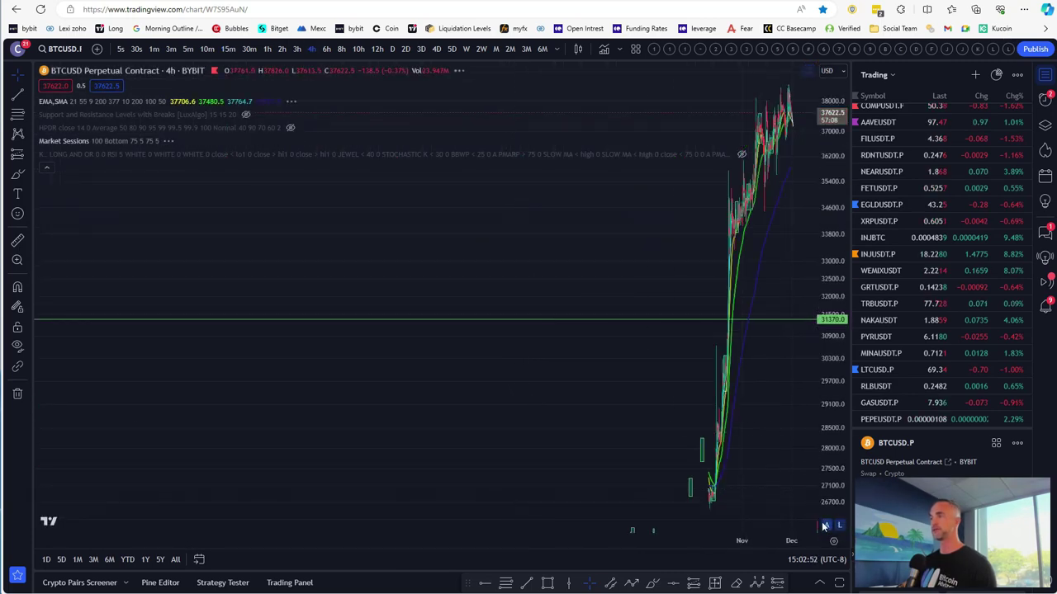
scroll(622, 414, "up", 5)
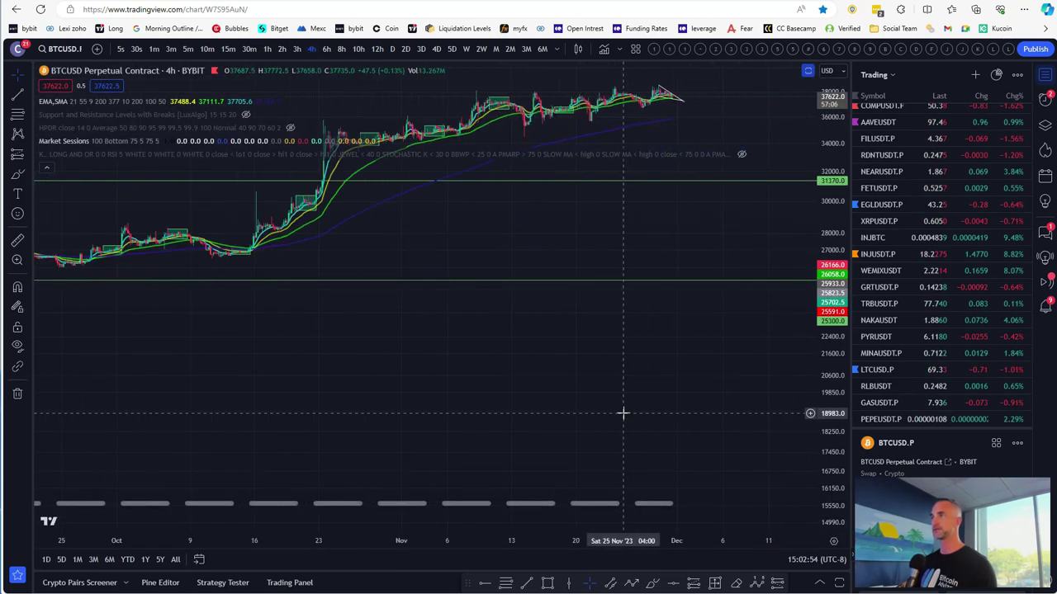
double_click(654, 227)
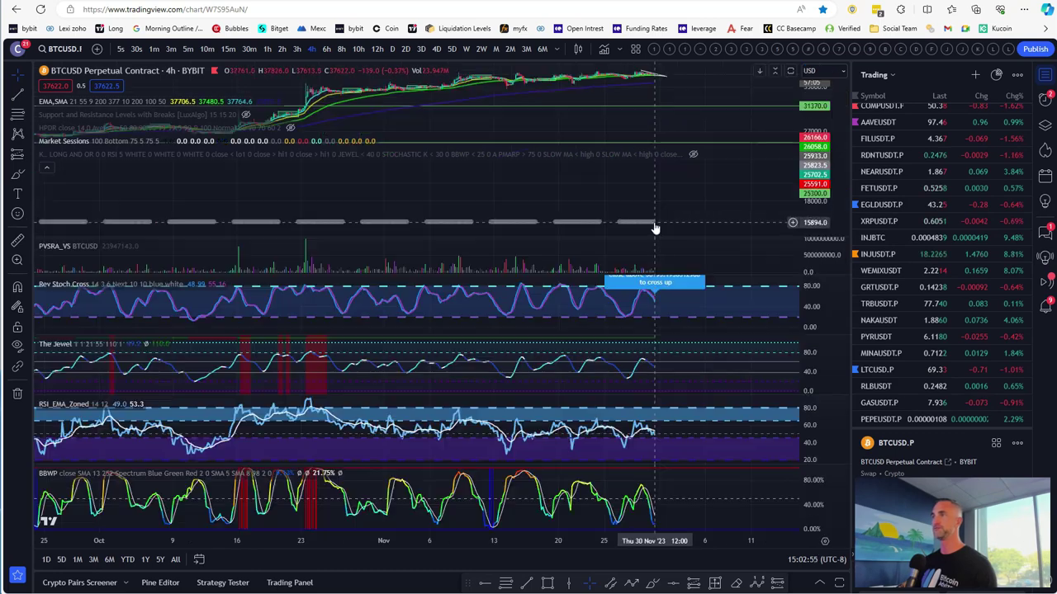
double_click(598, 121)
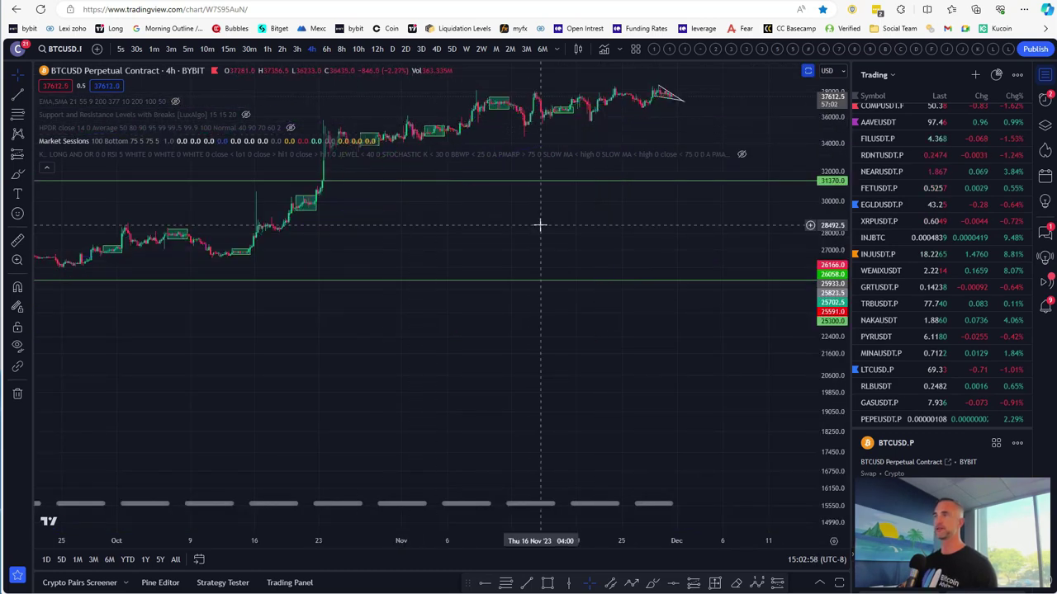
Step: Delete both converging trend lines at the latest candles of the 4-hour chart
left_click_drag(539, 224, 395, 386)
left_click_drag(835, 254, 836, 234)
left_click_drag(682, 275, 729, 313)
scroll(731, 316, "up", 2)
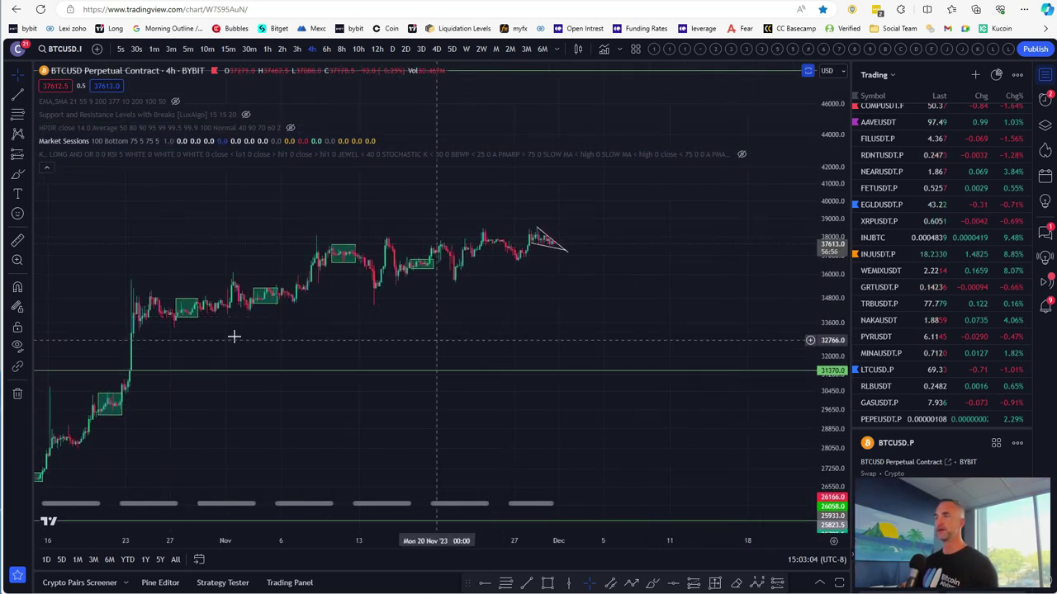
left_click(568, 254)
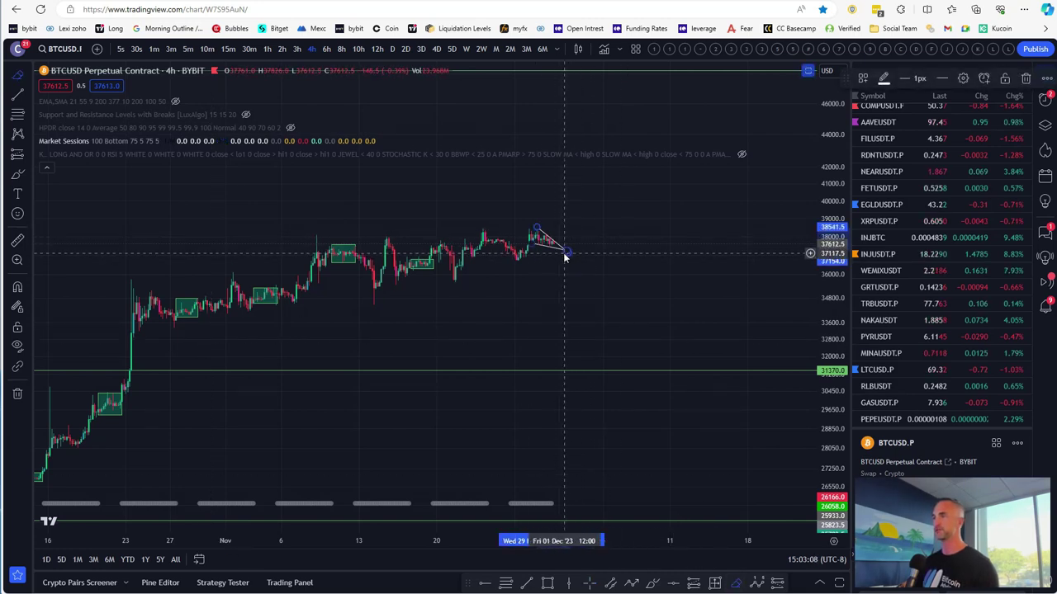
key("Delete")
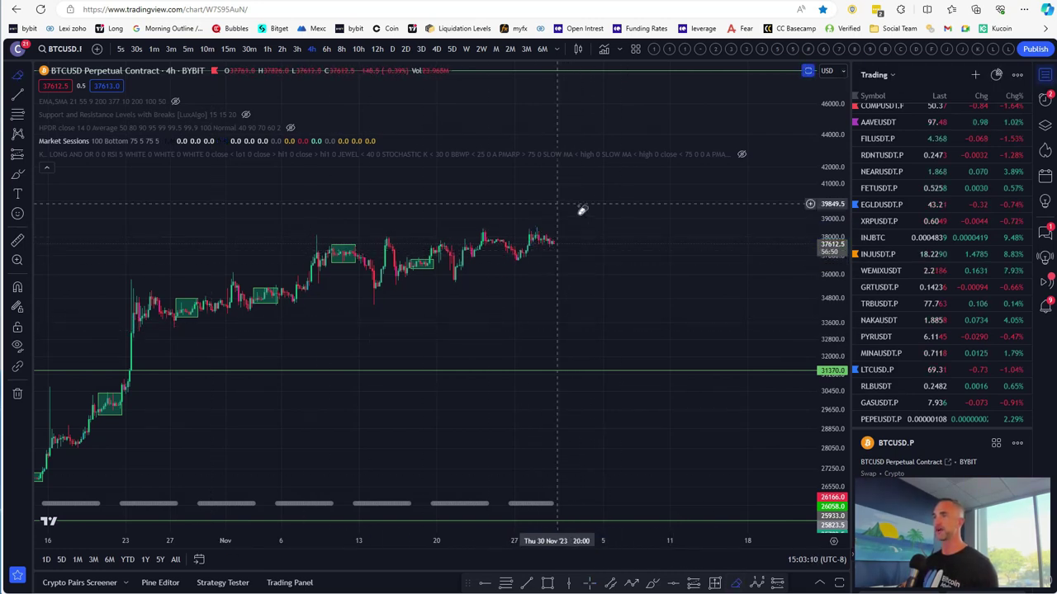
Step: Stretch the price scale around the November 4-hour candles and collapse the indicator legend
left_click_drag(619, 286, 662, 280)
left_click_drag(834, 260, 834, 70)
scroll(769, 272, "up", 5)
left_click_drag(581, 281, 700, 274)
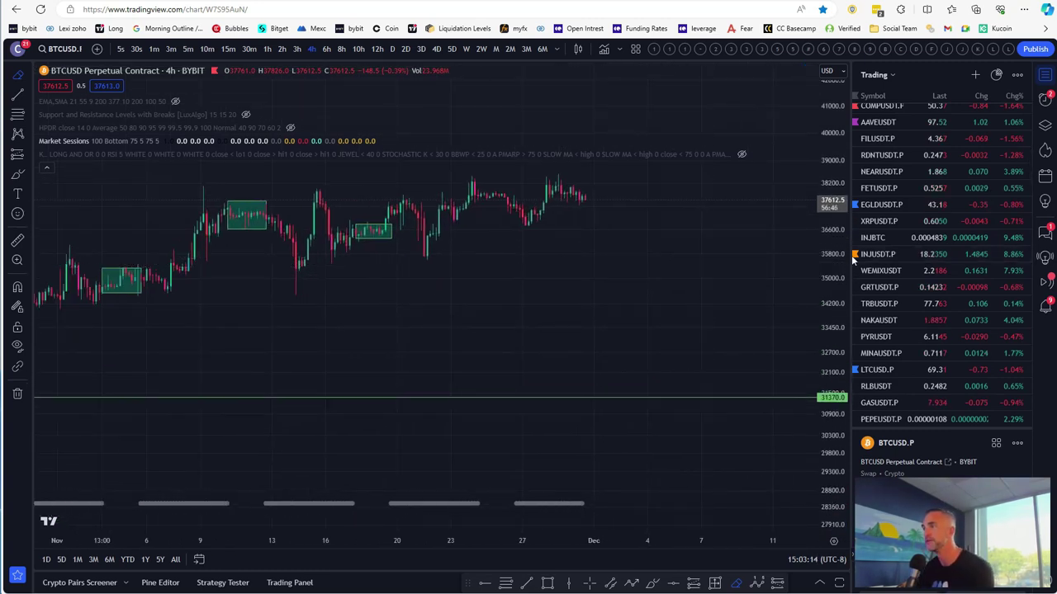
left_click_drag(837, 309, 837, 229)
left_click_drag(645, 252, 623, 335)
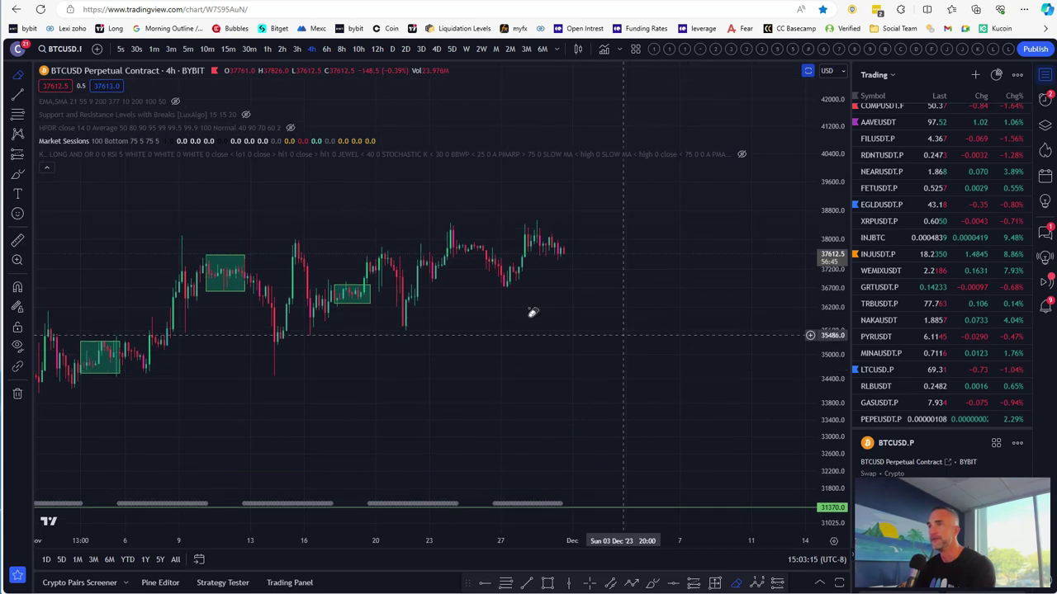
left_click(47, 168)
left_click_drag(459, 348, 578, 259)
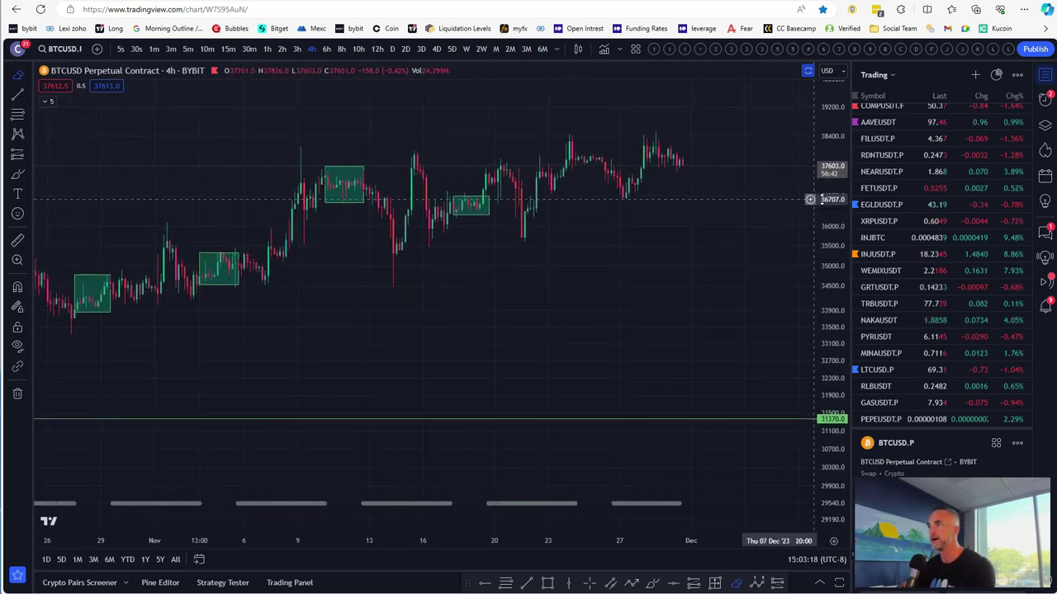
Step: Draw a path from the 21 November low at about 35,700 across both 38,300 tops, projecting two legs down to about 35,000 in December
scroll(557, 288, "up", 5)
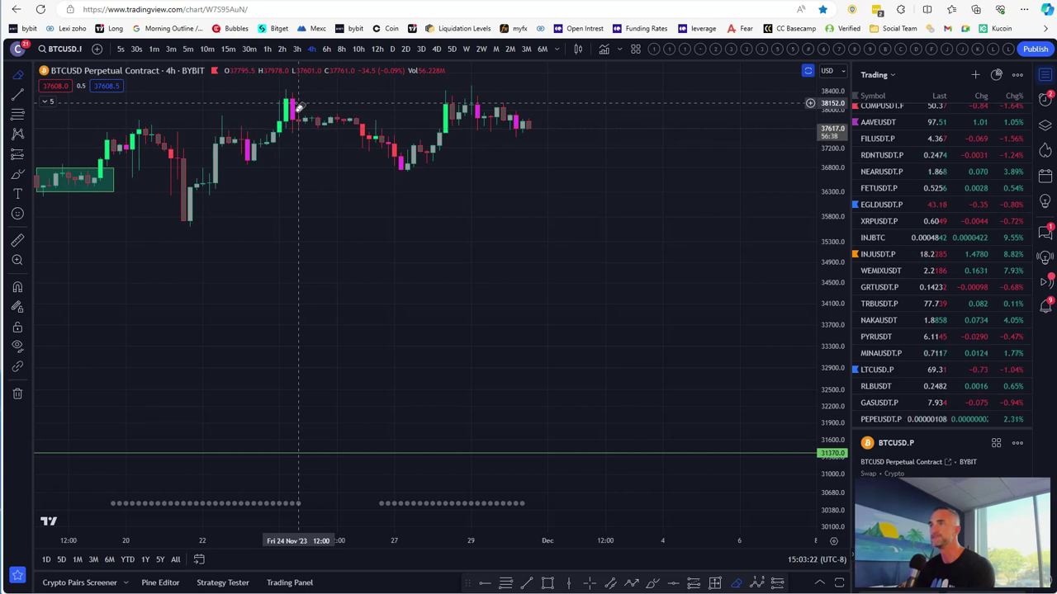
scroll(330, 141, "down", 2)
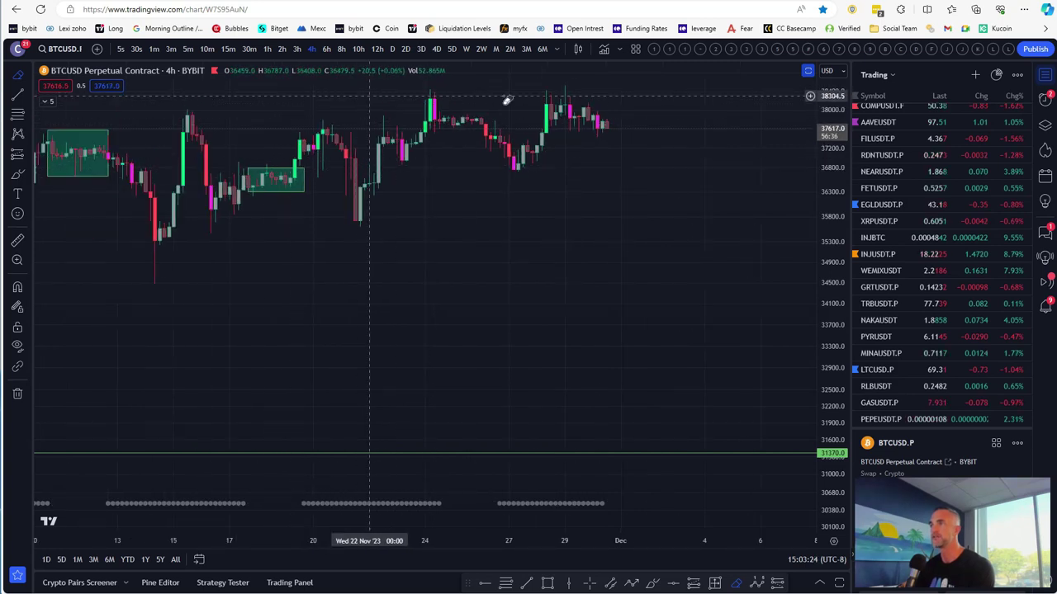
scroll(487, 140, "down", 4)
scroll(510, 178, "up", 1)
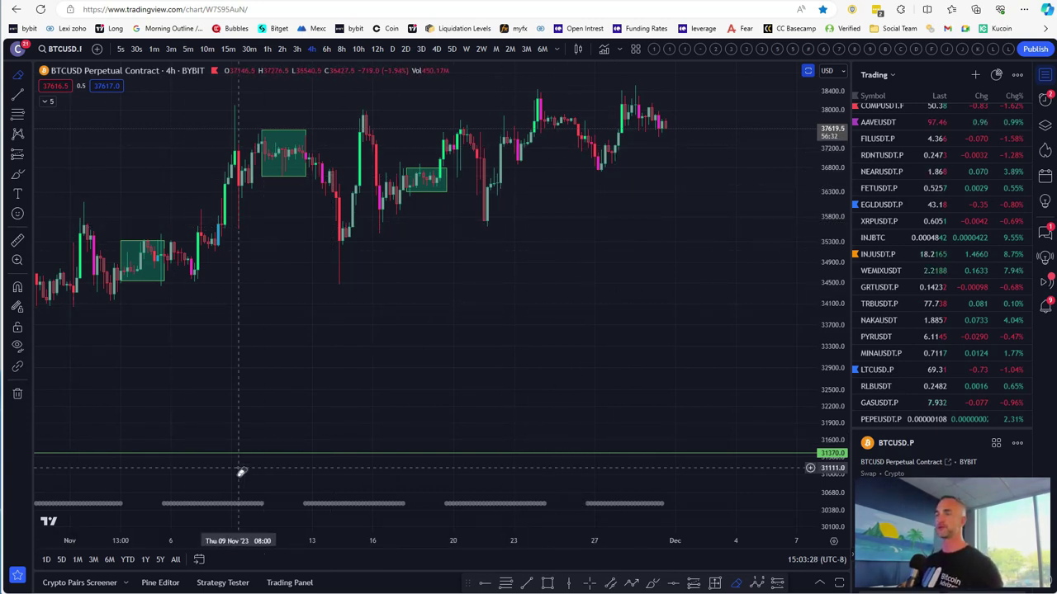
left_click(630, 584)
left_click(481, 223)
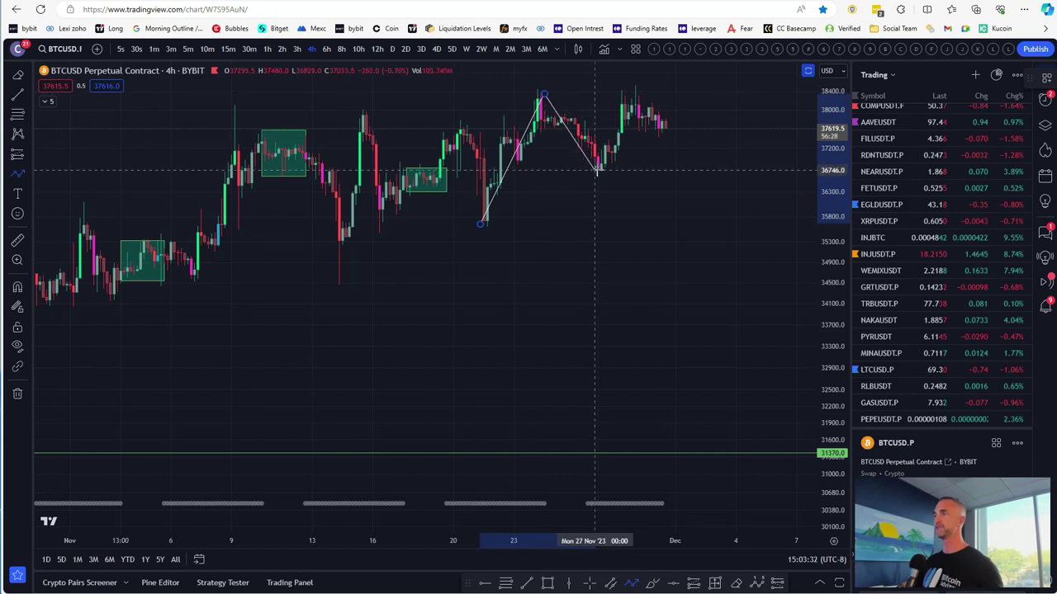
left_click(629, 93)
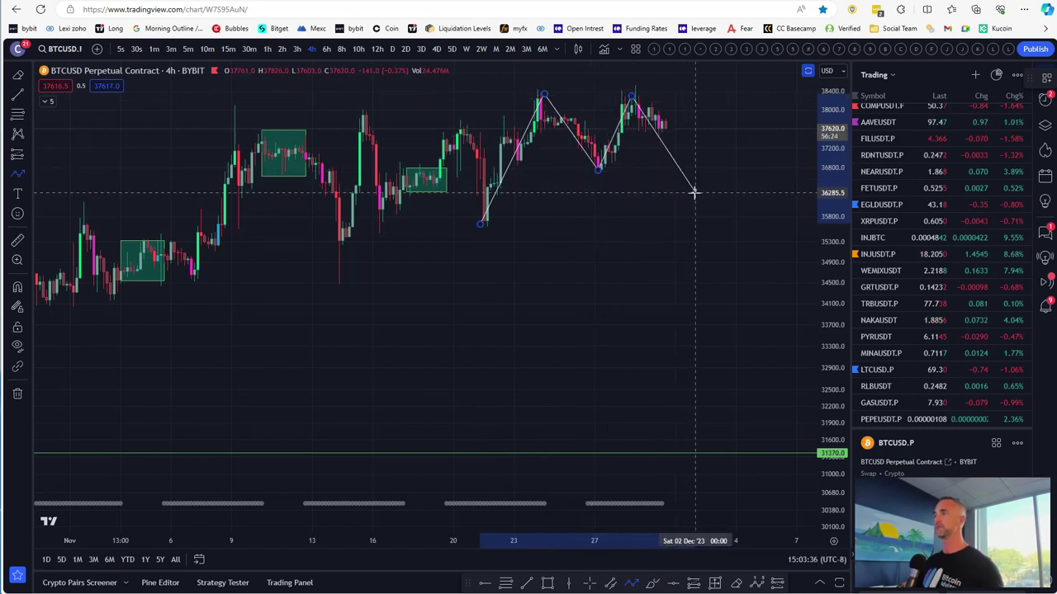
left_click(728, 176)
double_click(776, 260)
Step: Check the indicator panes below the 4-hour chart, maximize the price pane again and show the EMA,SMA indicator
scroll(349, 315, "up", 2)
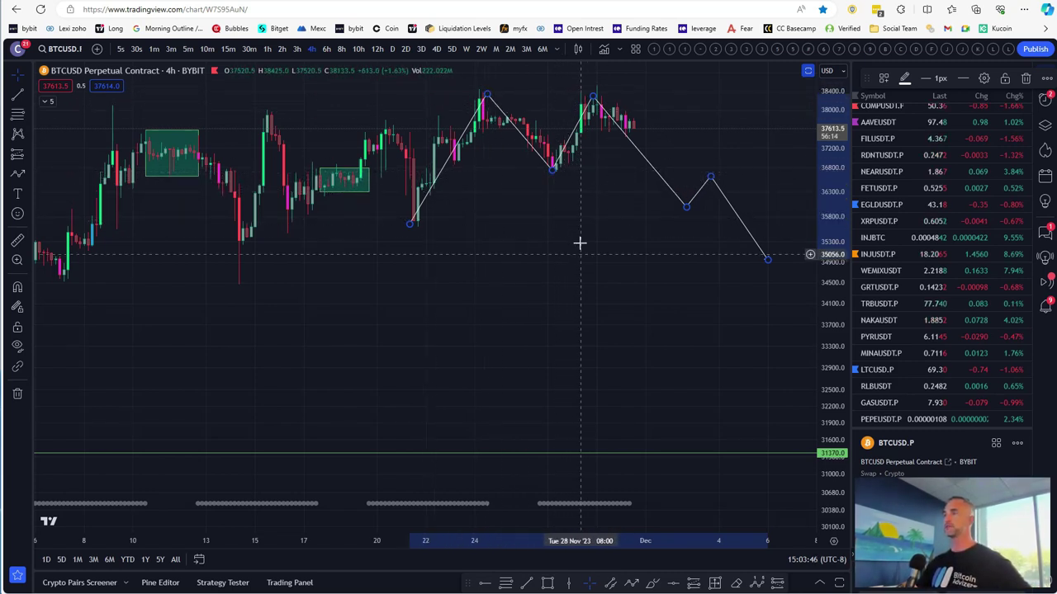
scroll(536, 330, "down", 3)
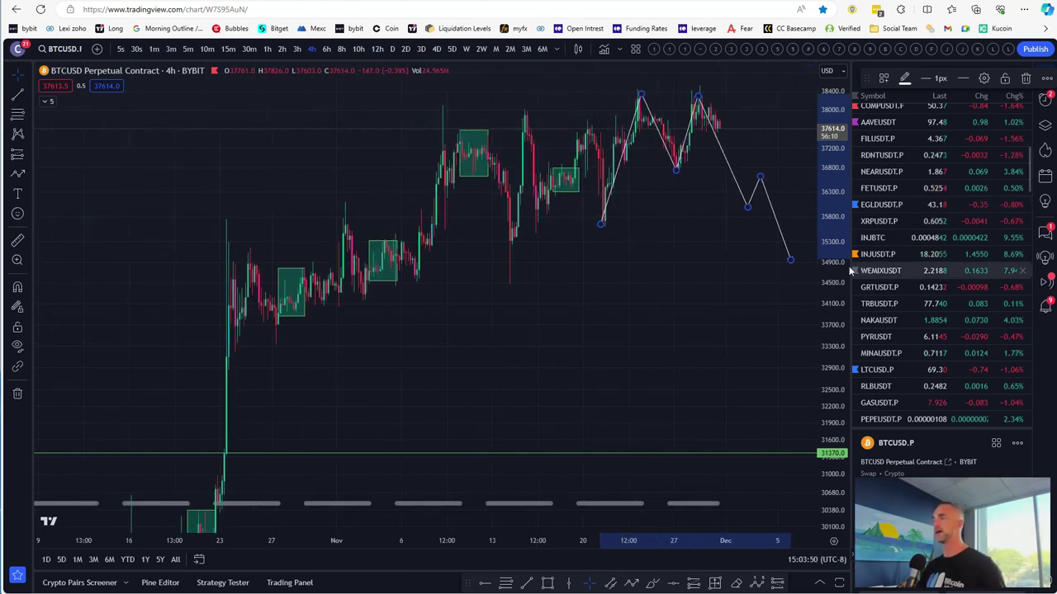
scroll(408, 253, "up", 3)
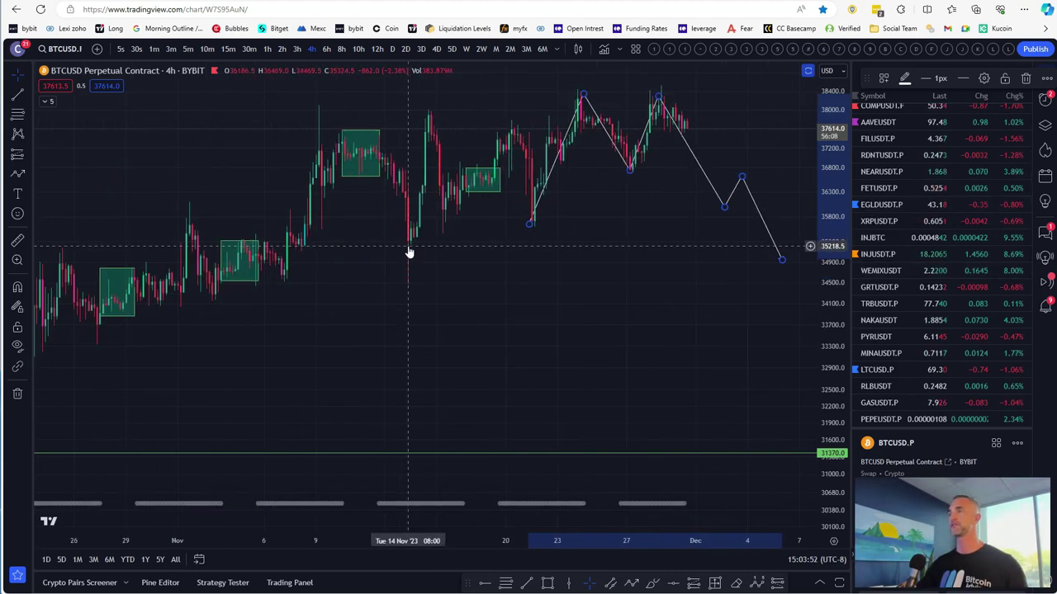
scroll(297, 238, "down", 1)
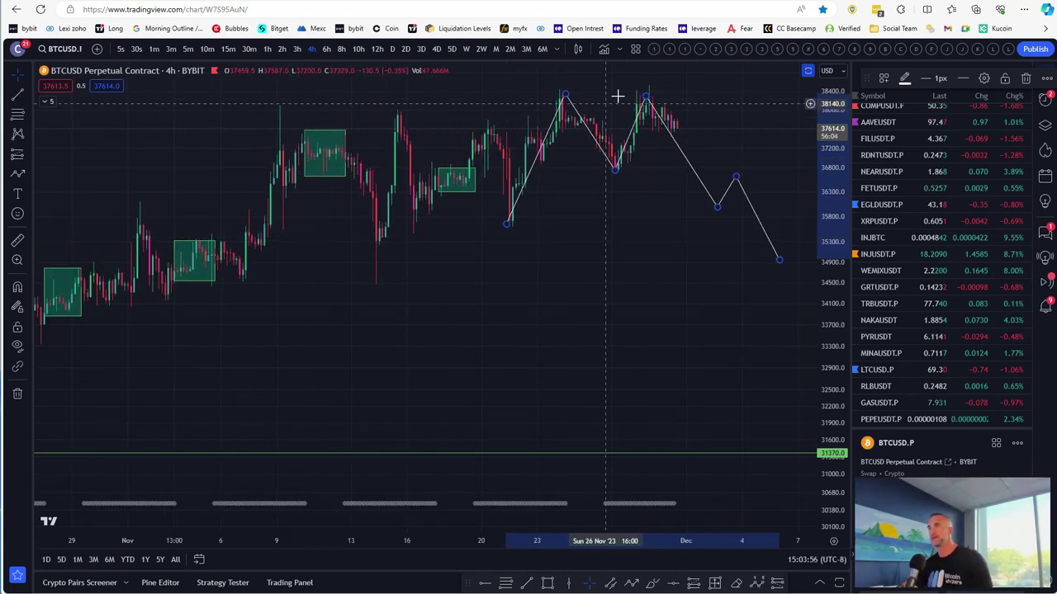
double_click(703, 89)
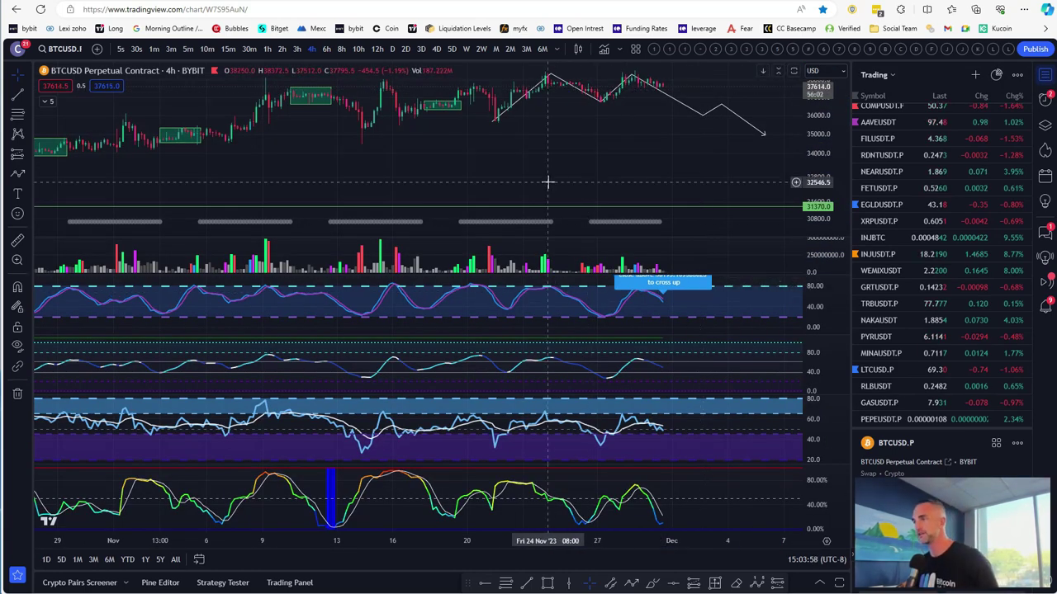
scroll(547, 182, "down", 1)
double_click(125, 107)
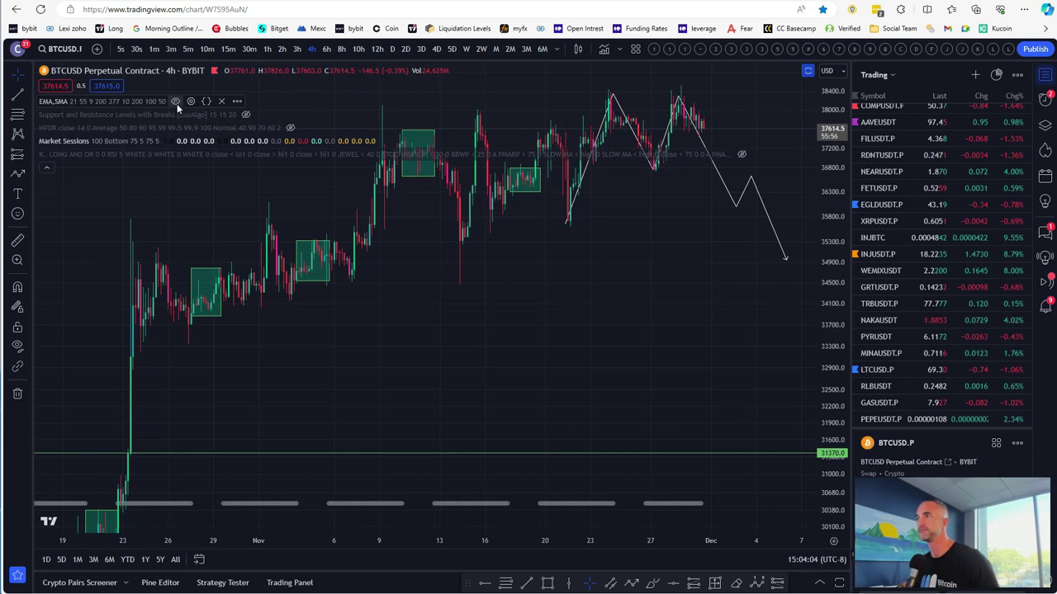
left_click(175, 104)
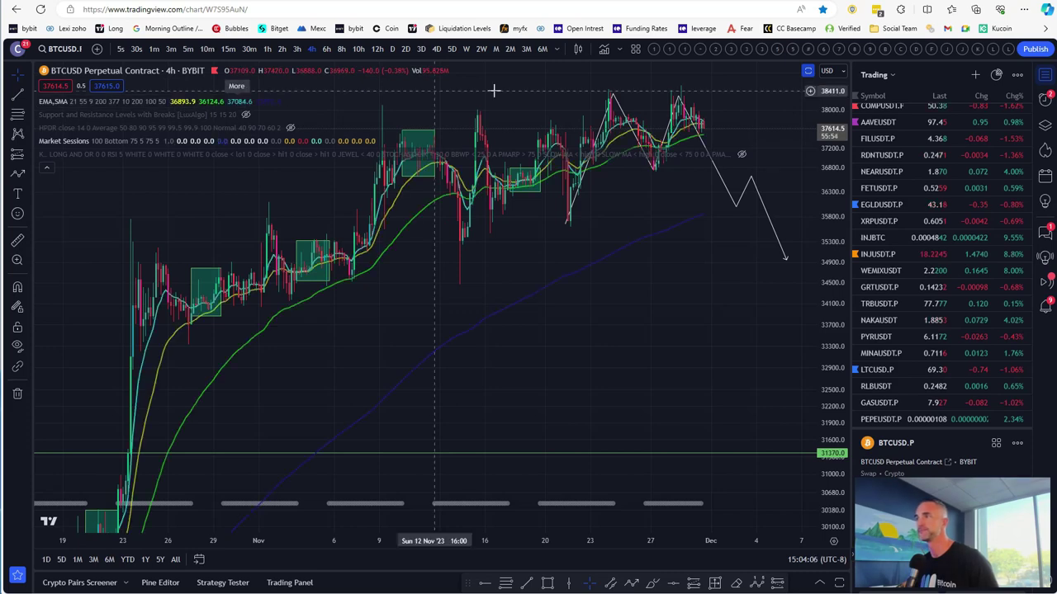
Step: Switch the BTCUSD chart to the 15-minute timeframe and delete the projected zigzag path
scroll(679, 178, "up", 2)
scroll(679, 178, "up", 1)
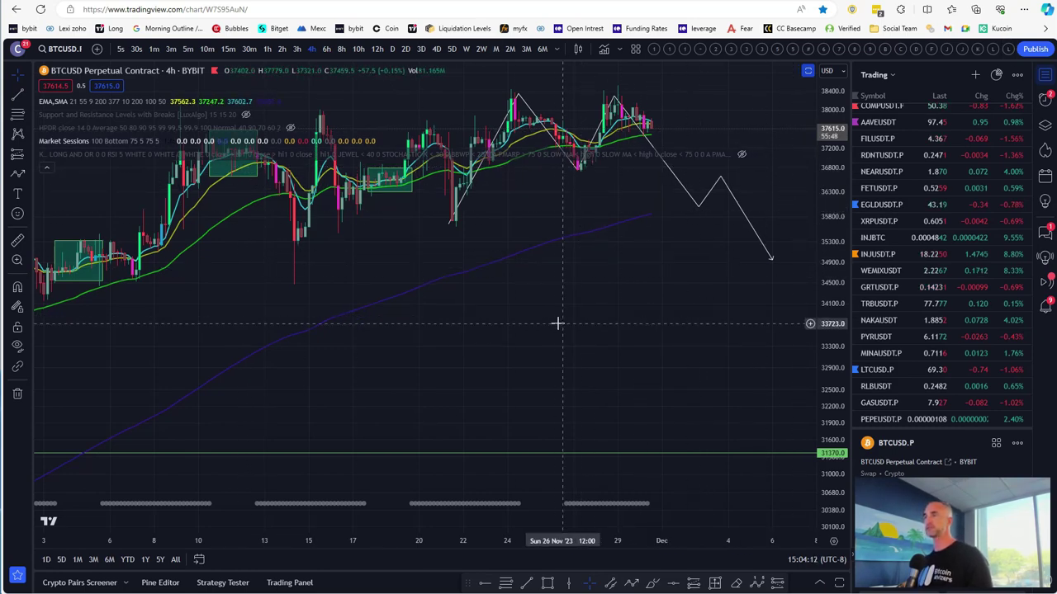
scroll(623, 245, "down", 1)
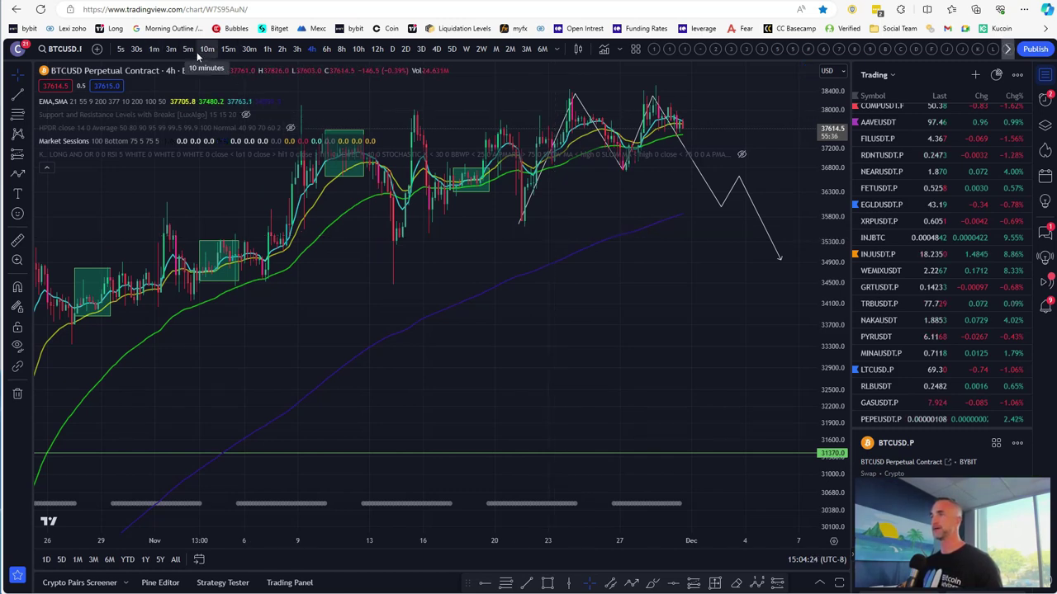
left_click(229, 49)
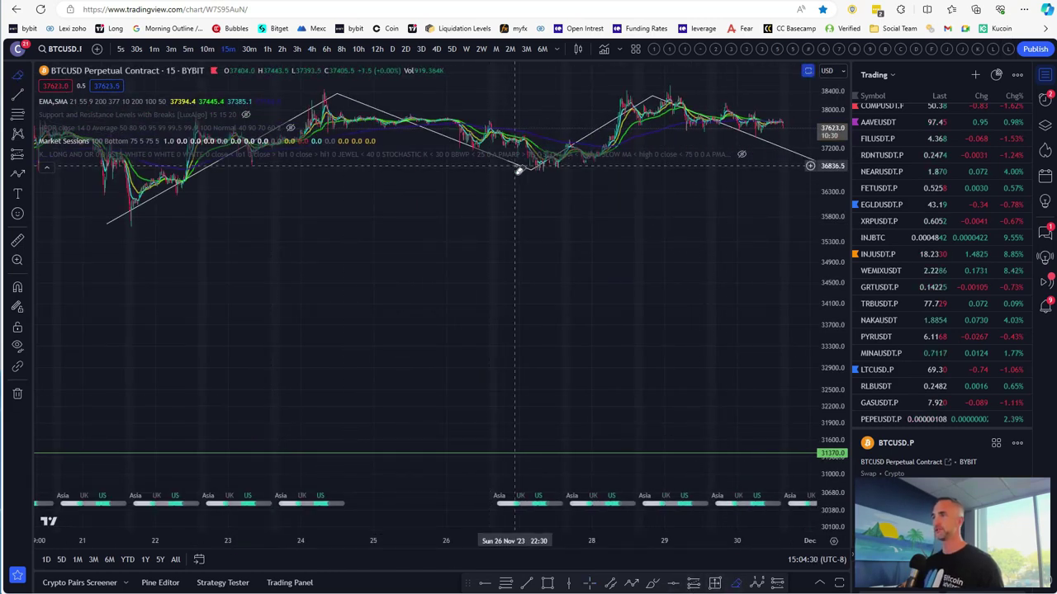
scroll(496, 264, "down", 5)
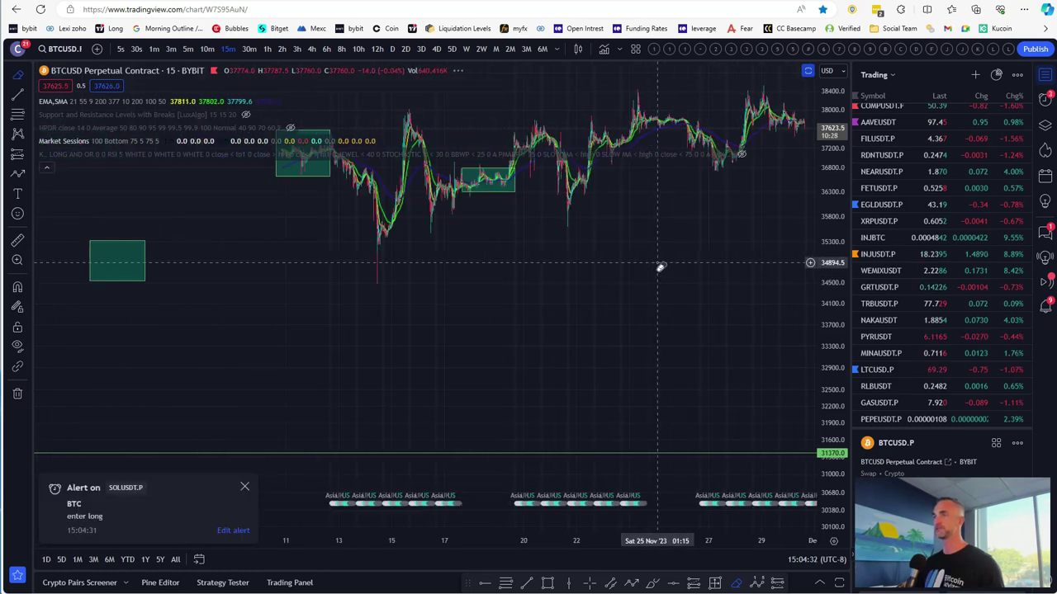
Step: Dismiss the SOLUSDT.P alert and collapse the indicator legend in the maximized price pane
left_click(245, 489)
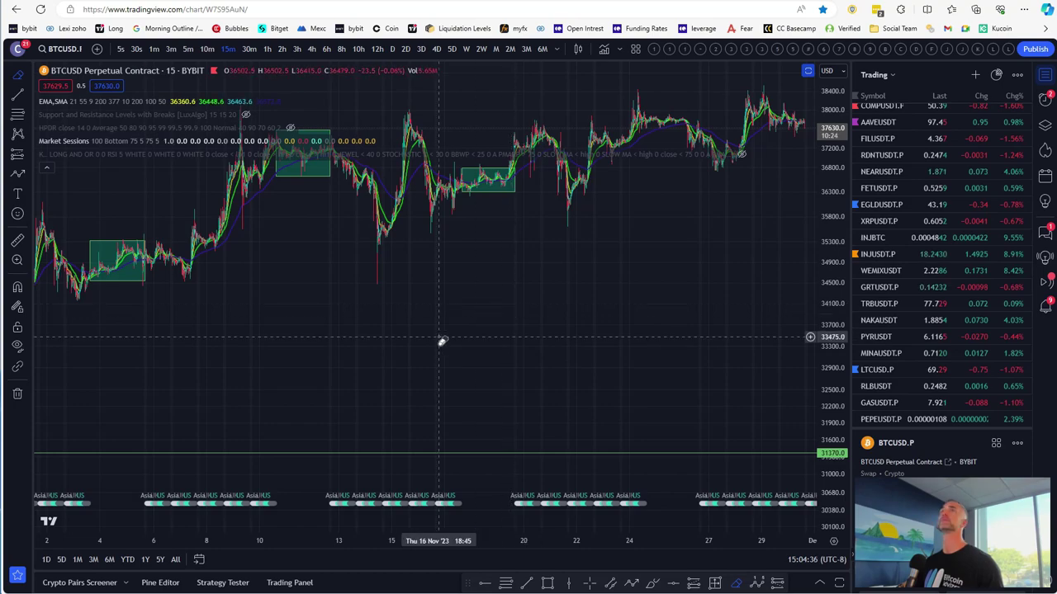
scroll(441, 342, "up", 3)
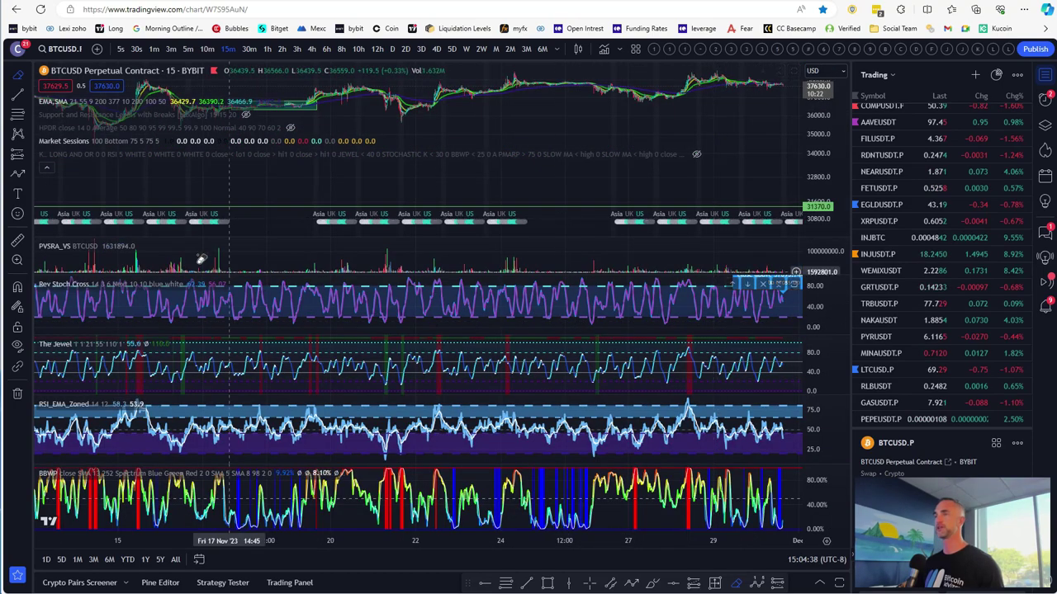
left_click_drag(683, 149, 543, 203)
double_click(718, 166)
Step: Examine the November price swings on the 15-minute chart, focusing on the candles from 24 to 30 November
scroll(717, 166, "down", 3)
scroll(718, 167, "down", 1)
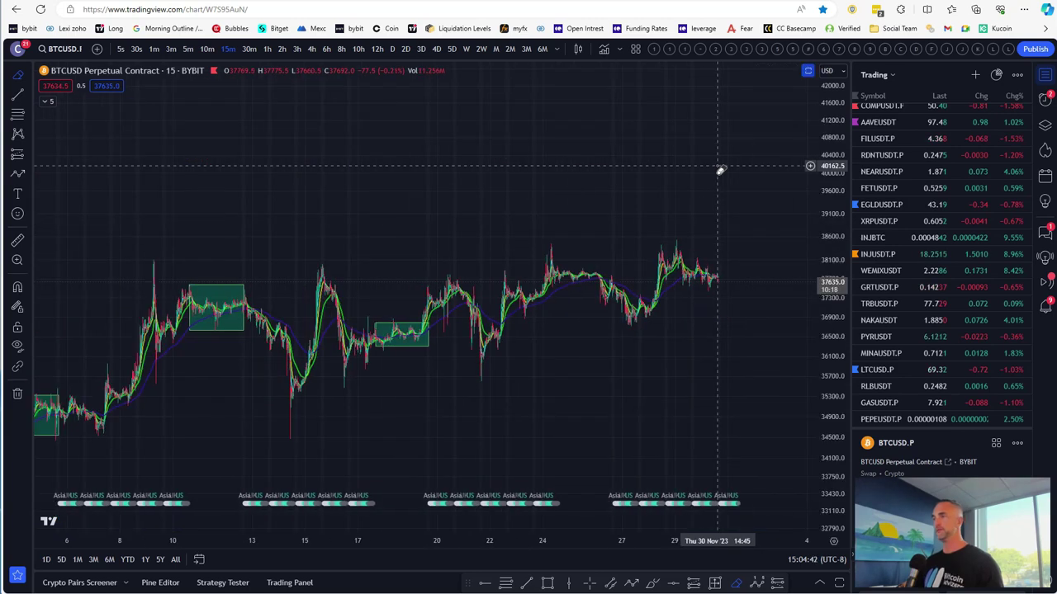
left_click_drag(682, 344, 667, 311)
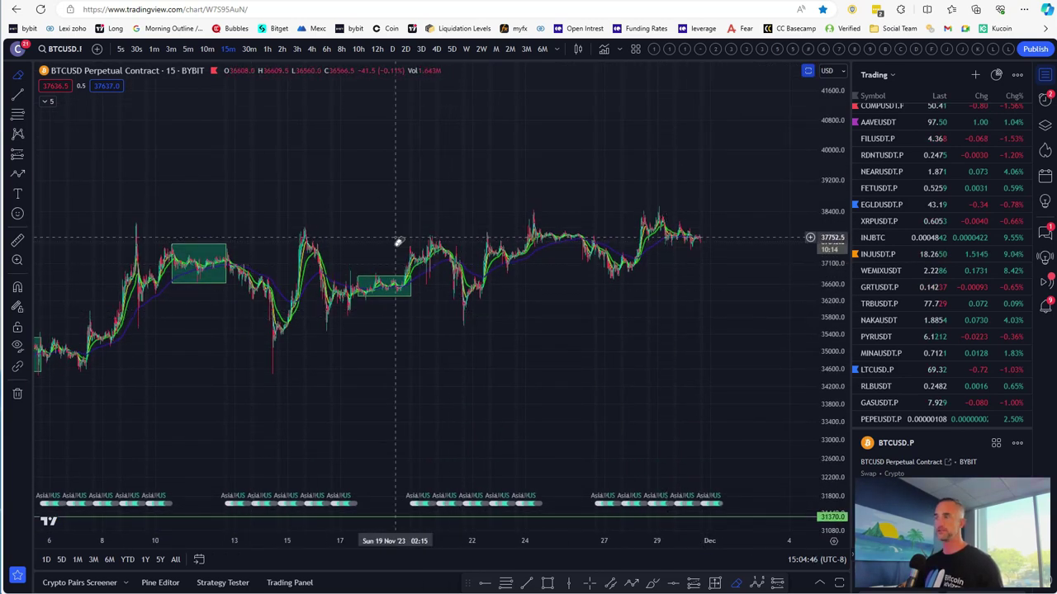
scroll(412, 236, "up", 3)
left_click_drag(689, 210, 732, 190)
scroll(732, 191, "up", 1)
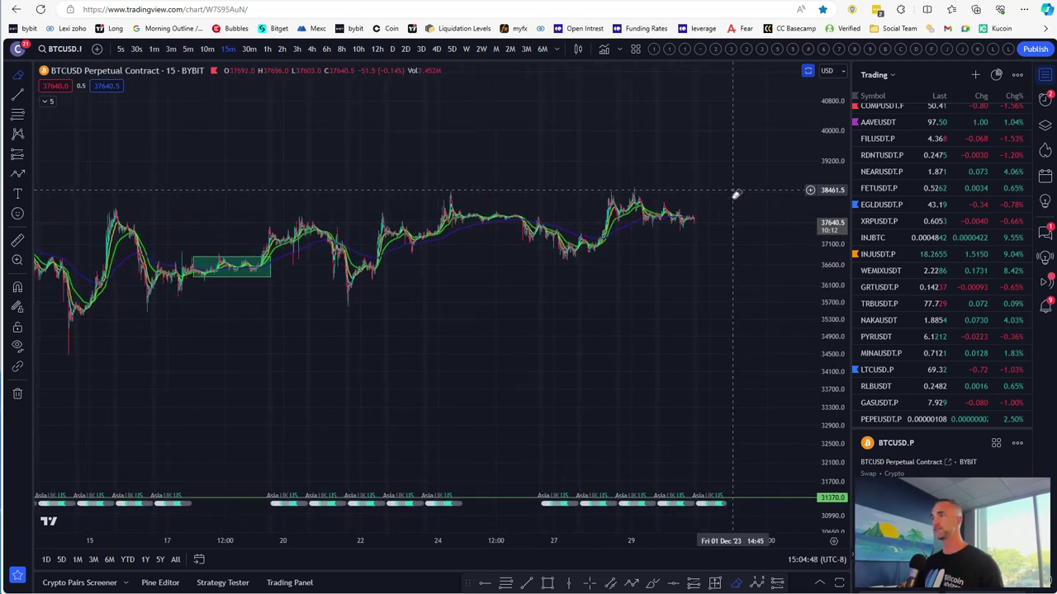
scroll(732, 191, "down", 4)
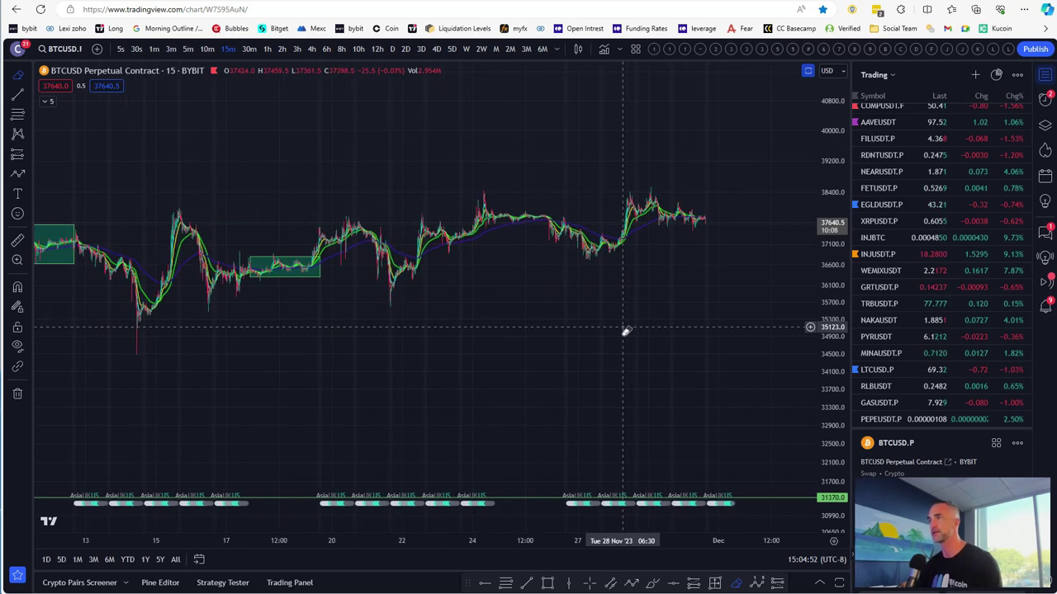
scroll(506, 329, "up", 1)
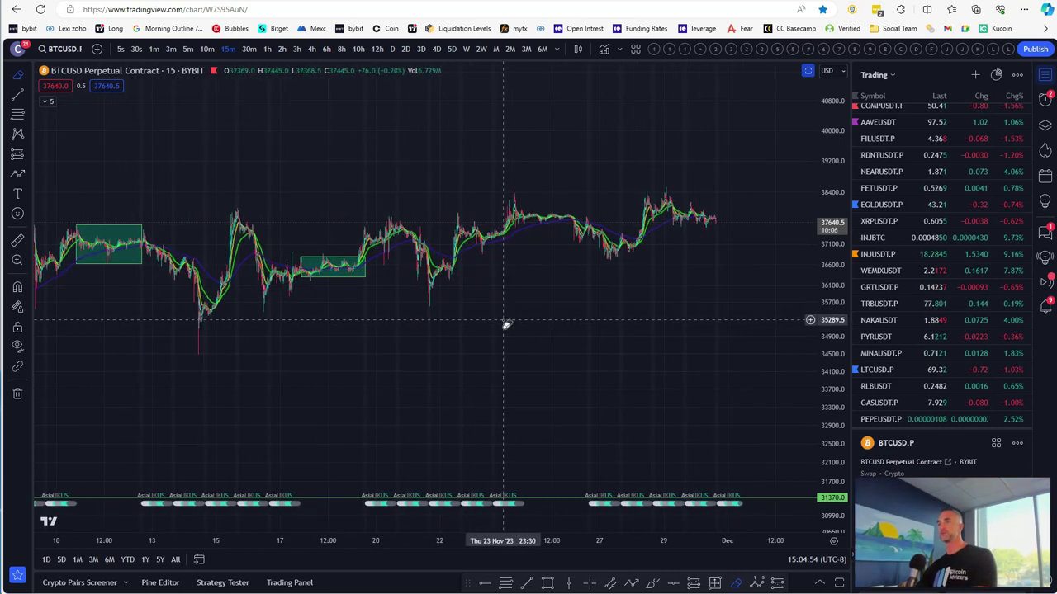
scroll(498, 338, "up", 3)
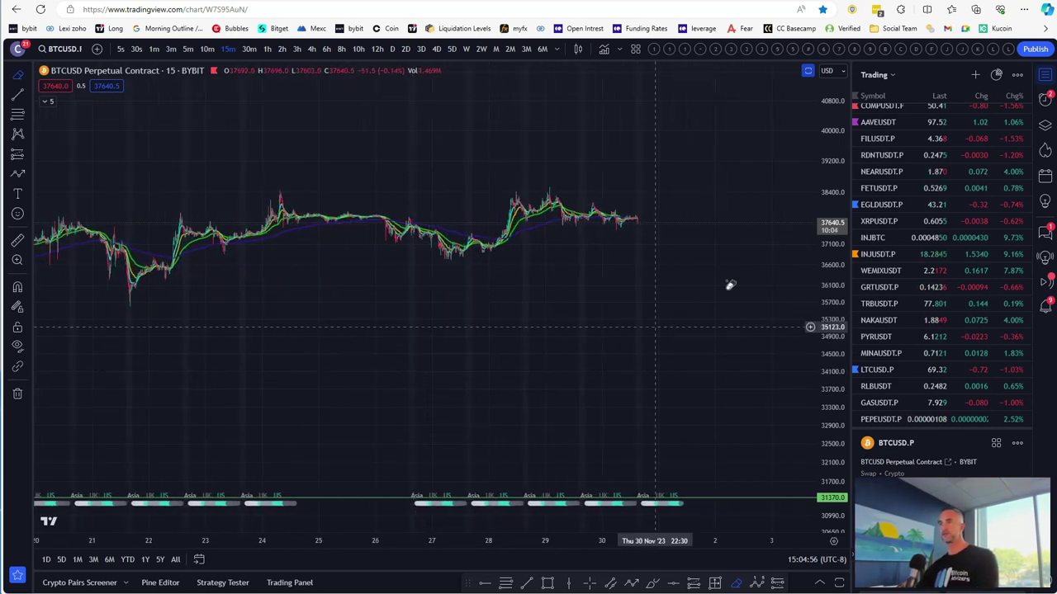
scroll(809, 281, "up", 2)
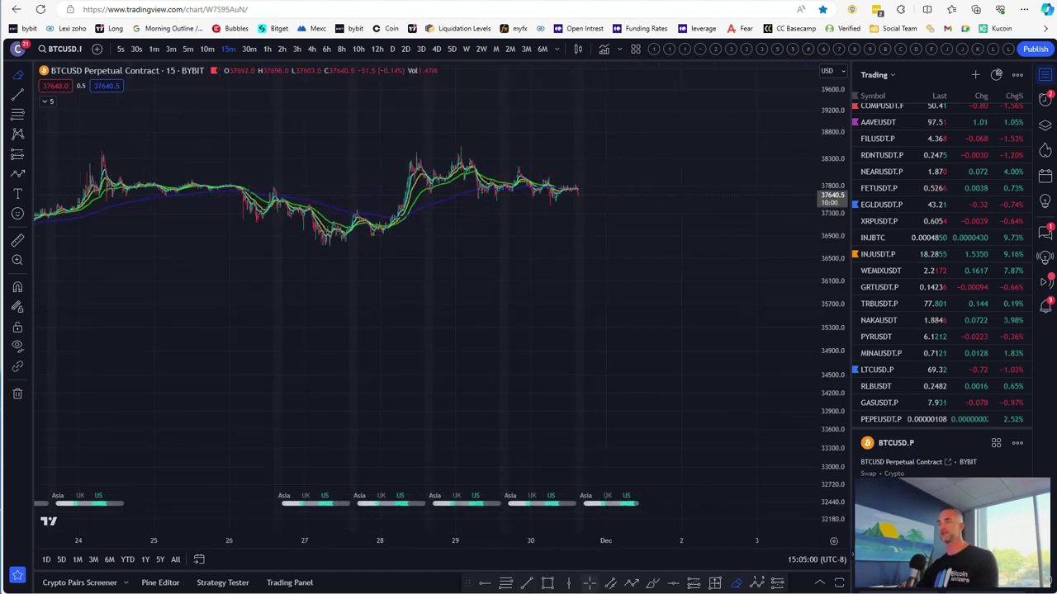
Step: Try tracing the 24 to 28 November swings with a five-point Elliott impulse wave ending at about 38,477, and delete it
left_click(758, 584)
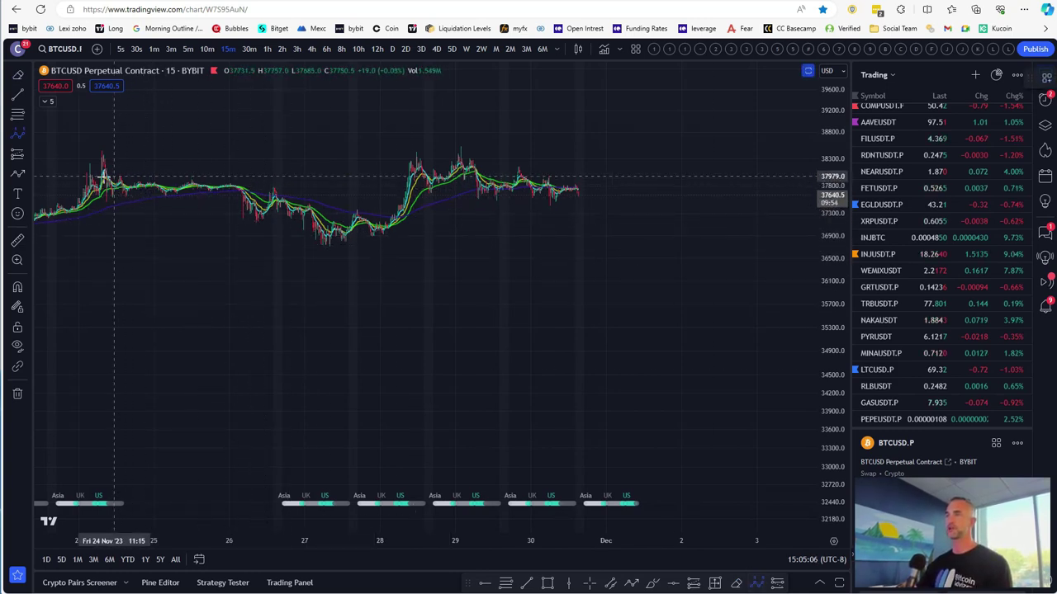
left_click(129, 200)
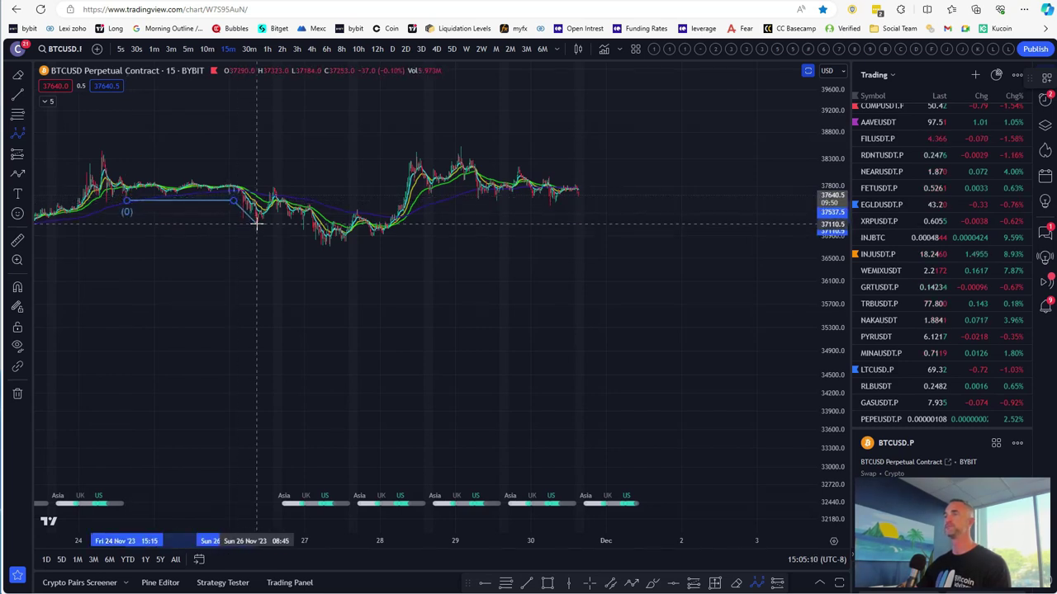
left_click(322, 252)
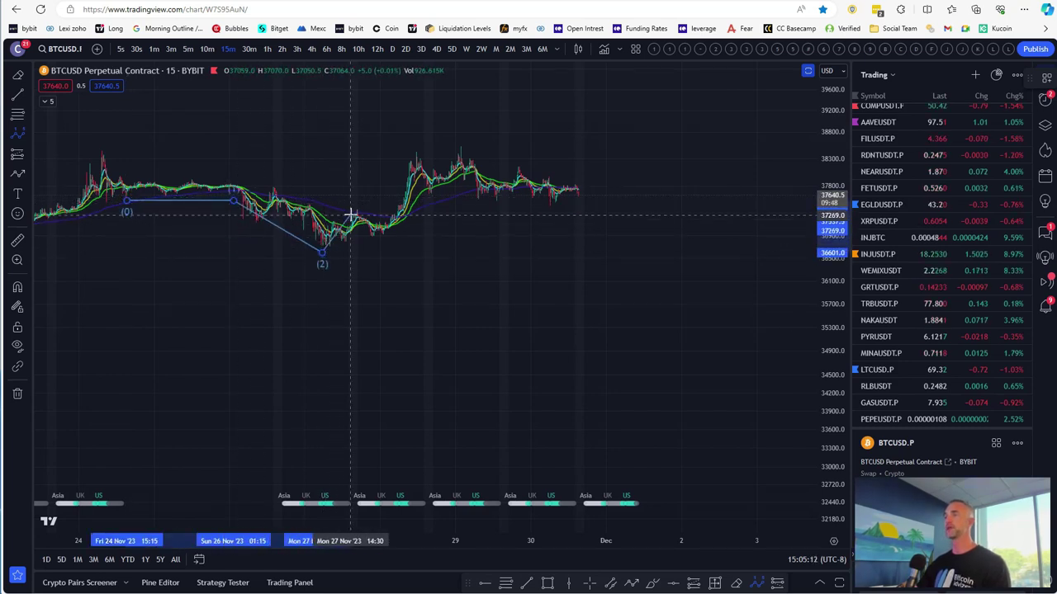
left_click(350, 216)
left_click(391, 240)
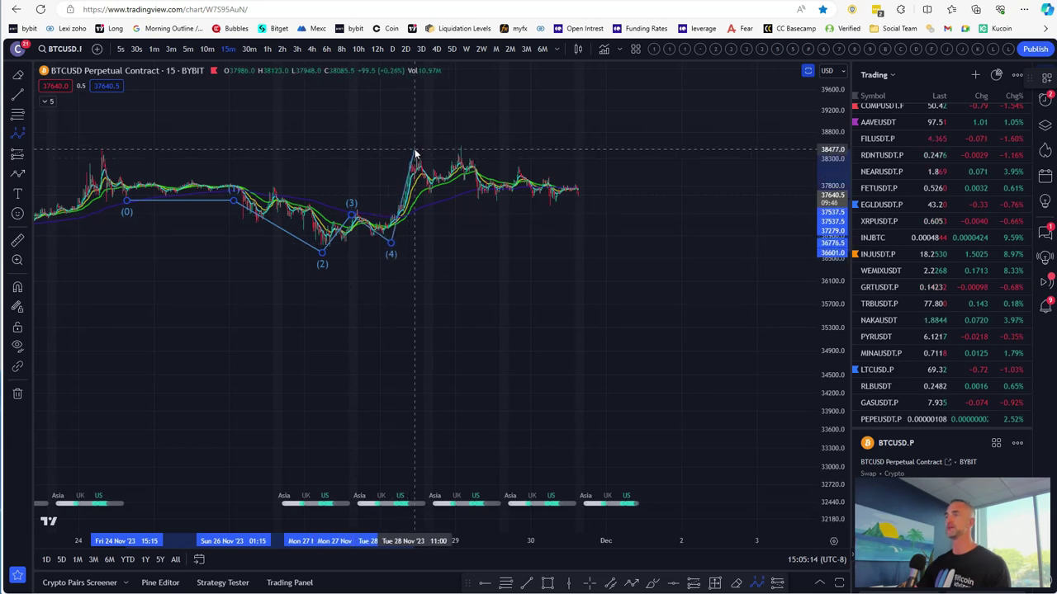
left_click(415, 152)
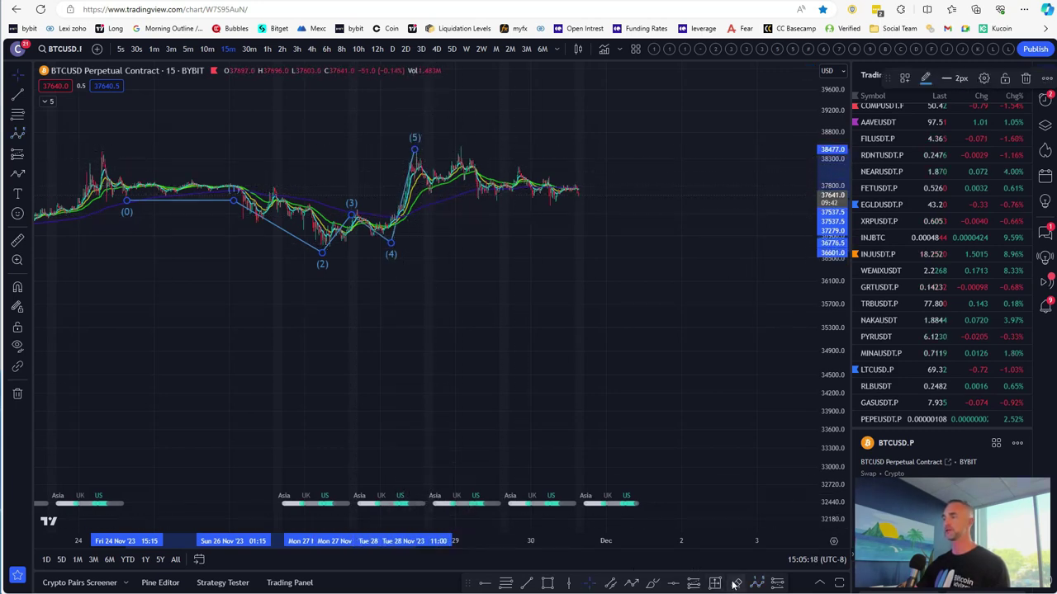
left_click(412, 153)
Step: Trace the 24 to 28 November swings with a path that dips to about 36,368 on 27 November
scroll(476, 279, "down", 4)
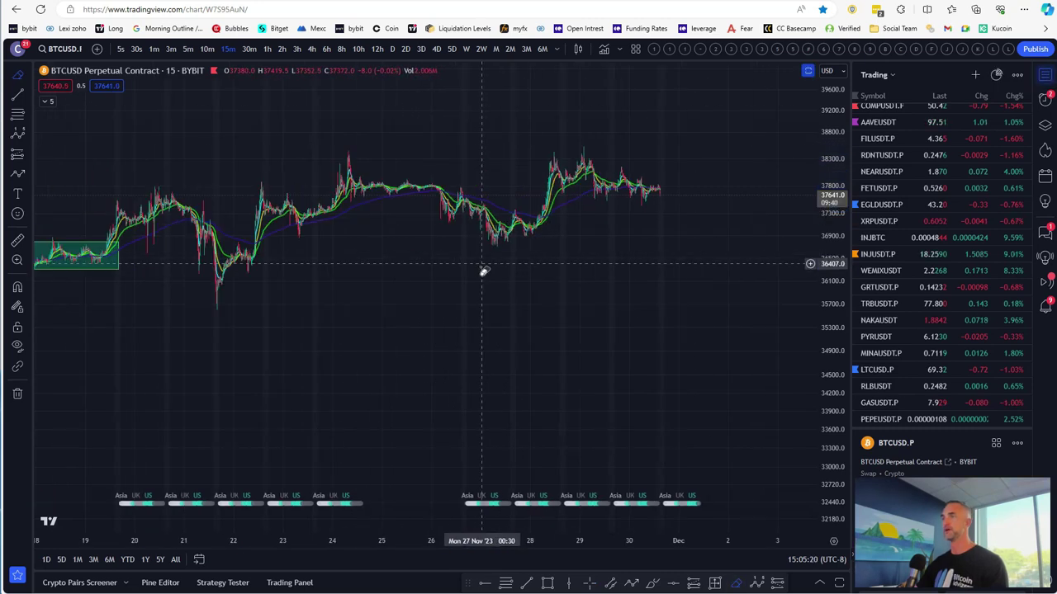
scroll(372, 280, "up", 3)
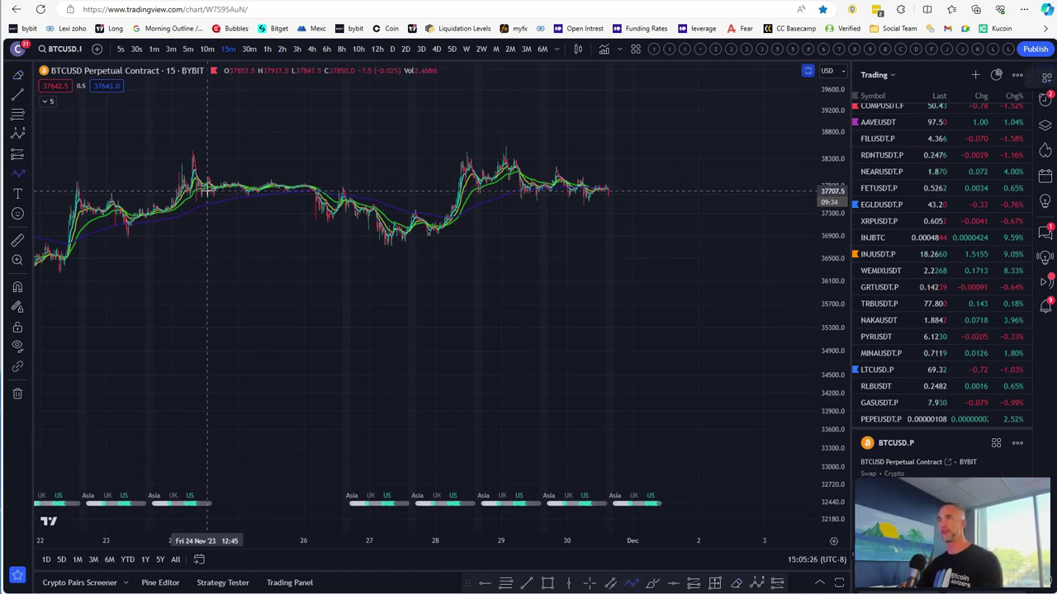
left_click(316, 196)
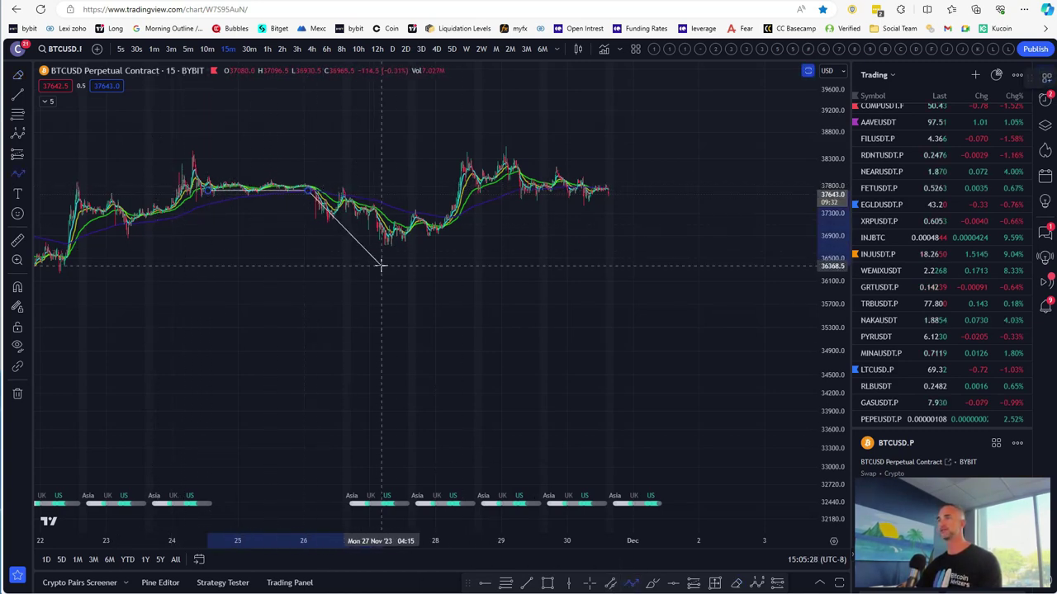
left_click(381, 266)
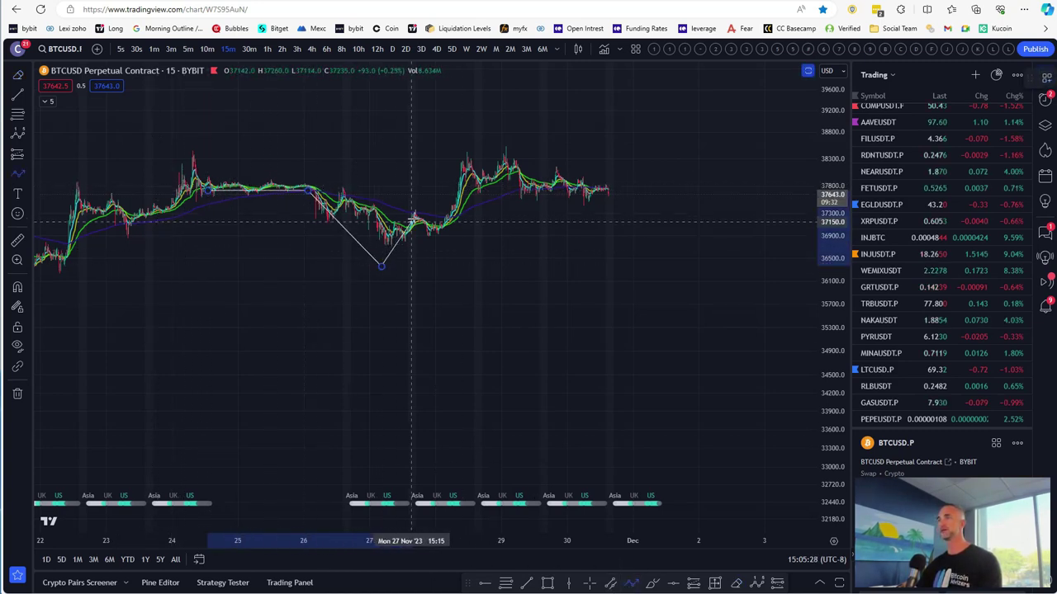
left_click(443, 250)
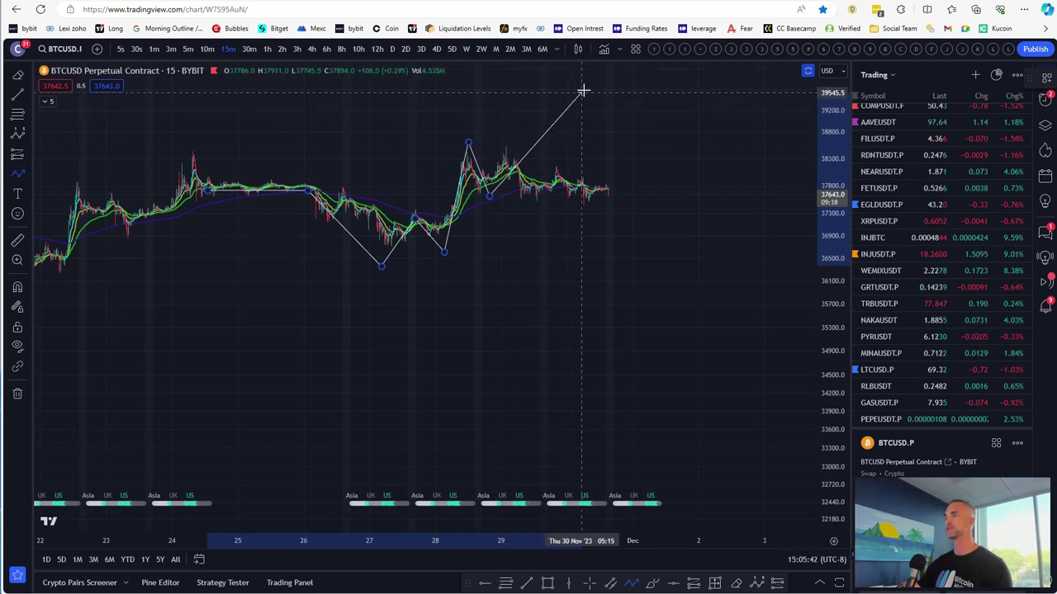
Step: Extend the path into a projected zigzag rising to about 39,545, pulling back to about 38,400 and ending above 40,400 in early December
left_click(620, 152)
scroll(712, 58, "down", 2)
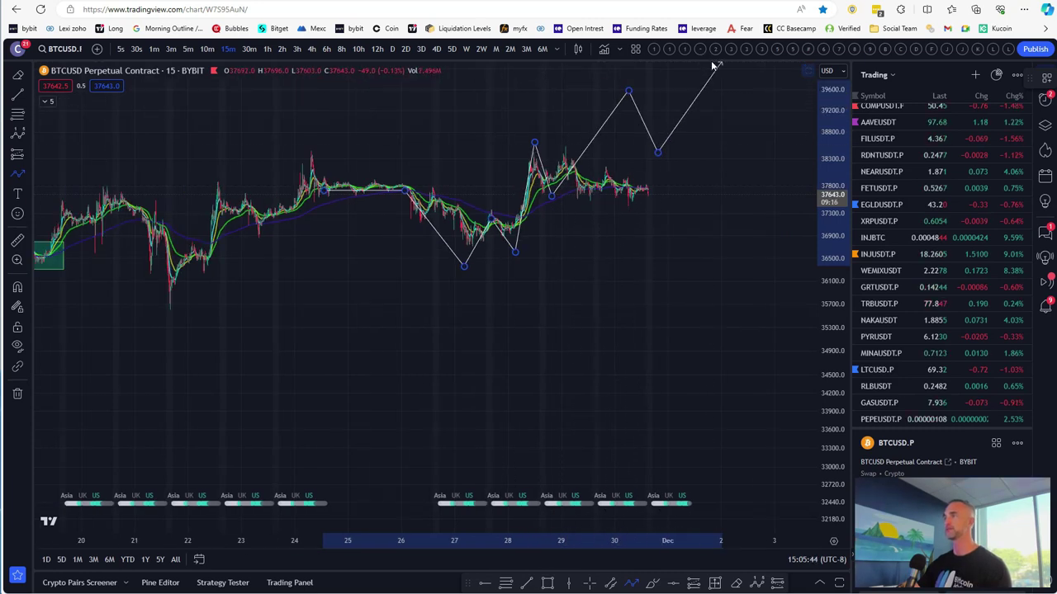
scroll(817, 136, "down", 1)
scroll(820, 146, "down", 2)
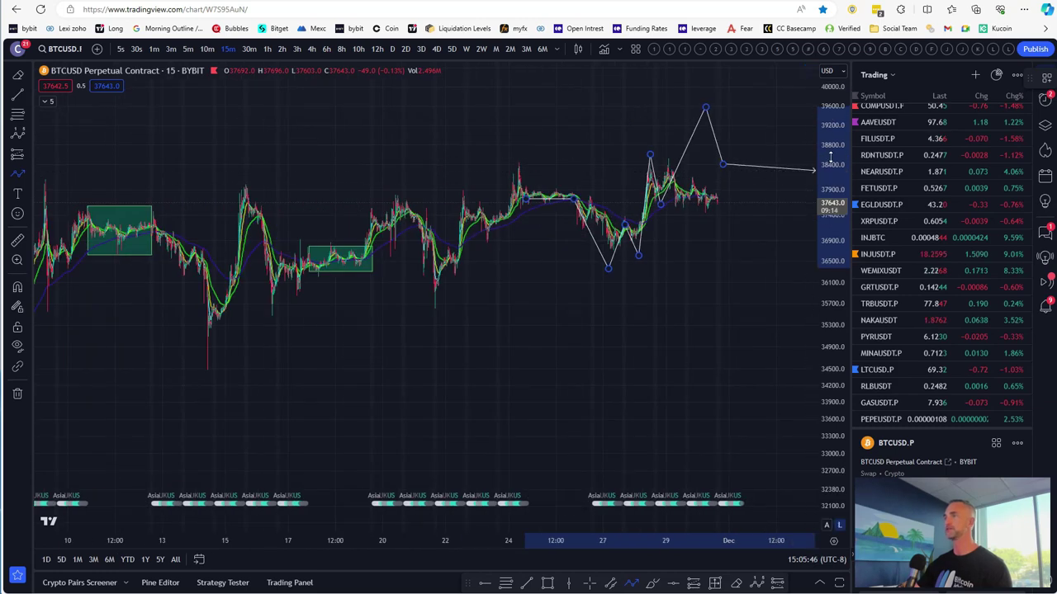
scroll(649, 224, "up", 3)
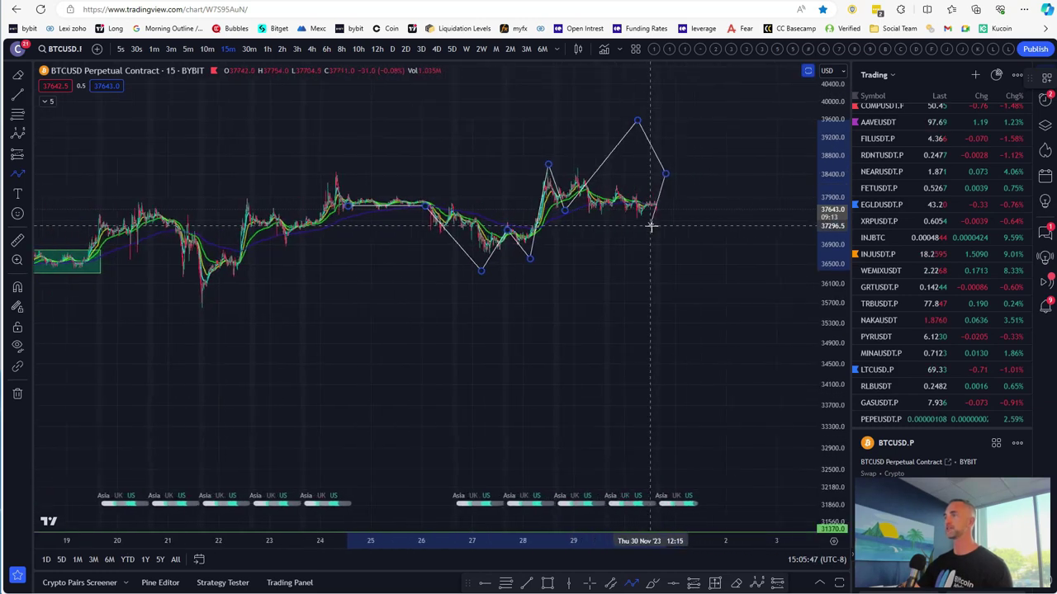
double_click(727, 75)
scroll(732, 213, "up", 2)
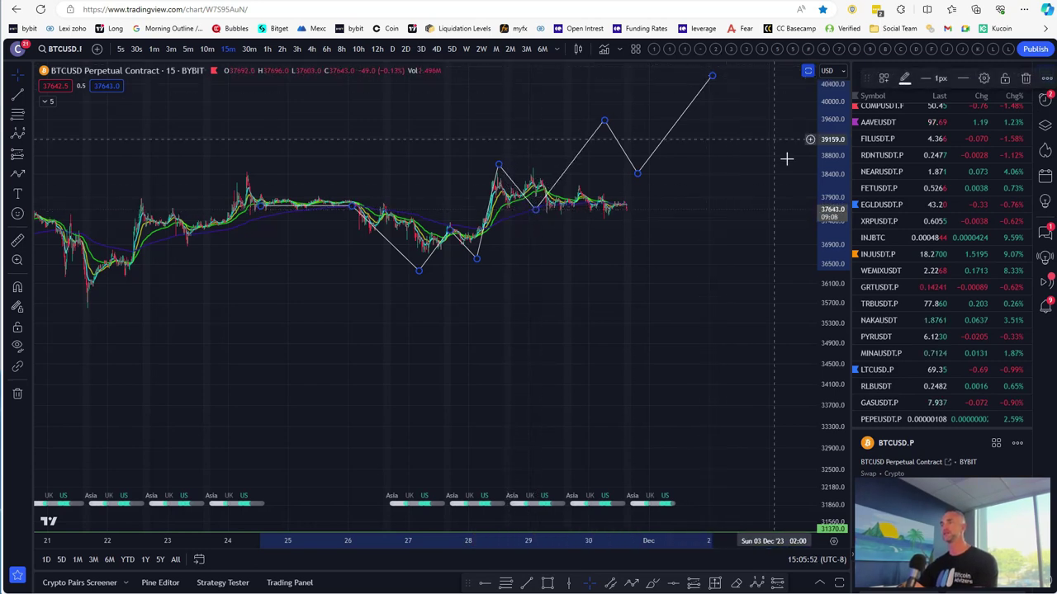
scroll(767, 217, "down", 1)
scroll(767, 217, "down", 2)
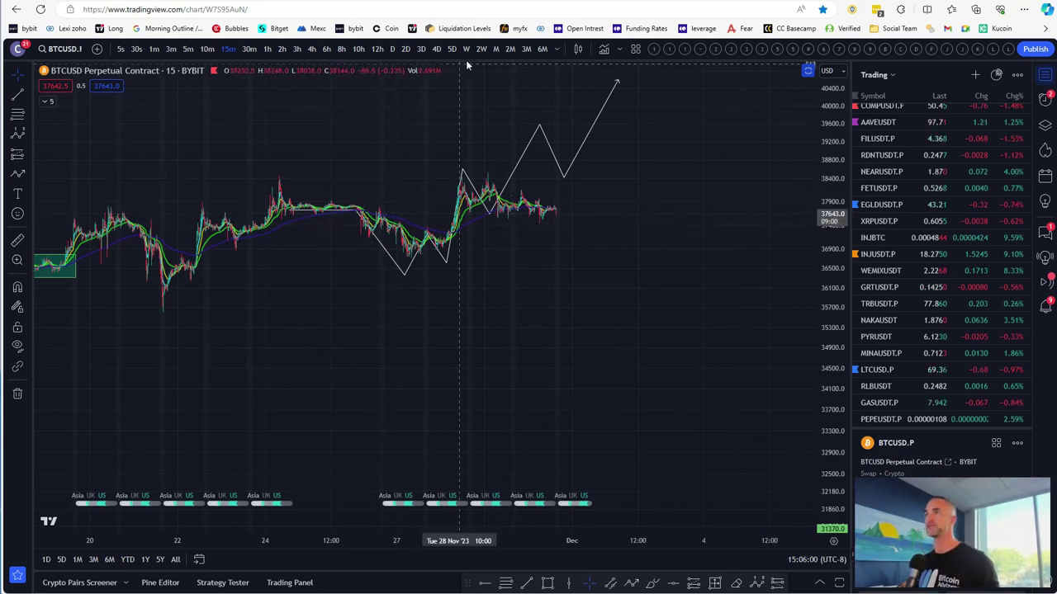
Step: Switch the BTCUSD chart to the monthly timeframe, fit the price scale to the data, and examine the candles from 2019 to 2023
left_click(500, 51)
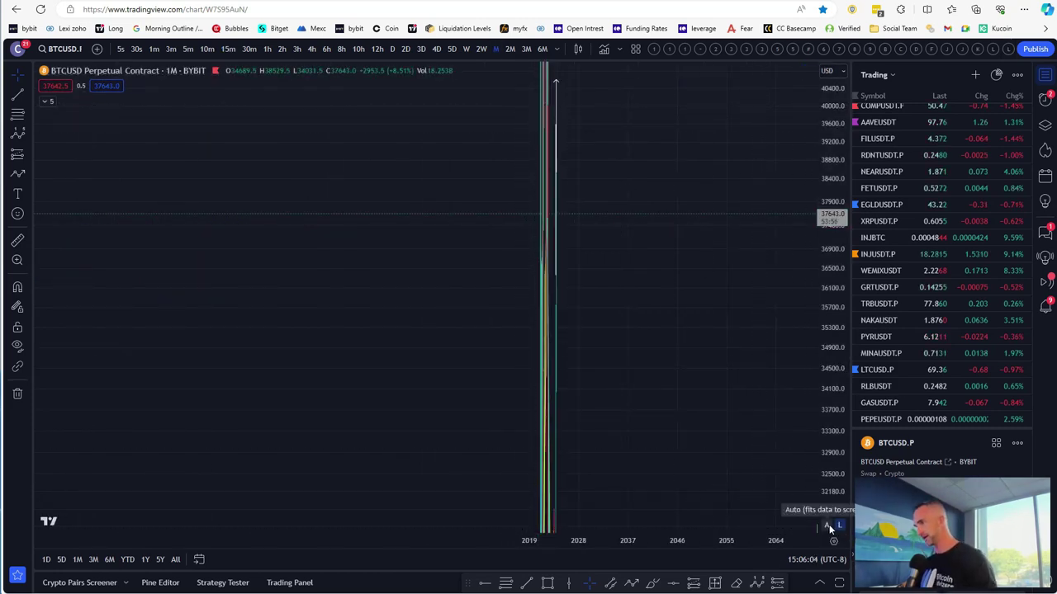
left_click(827, 525)
scroll(619, 401, "up", 10)
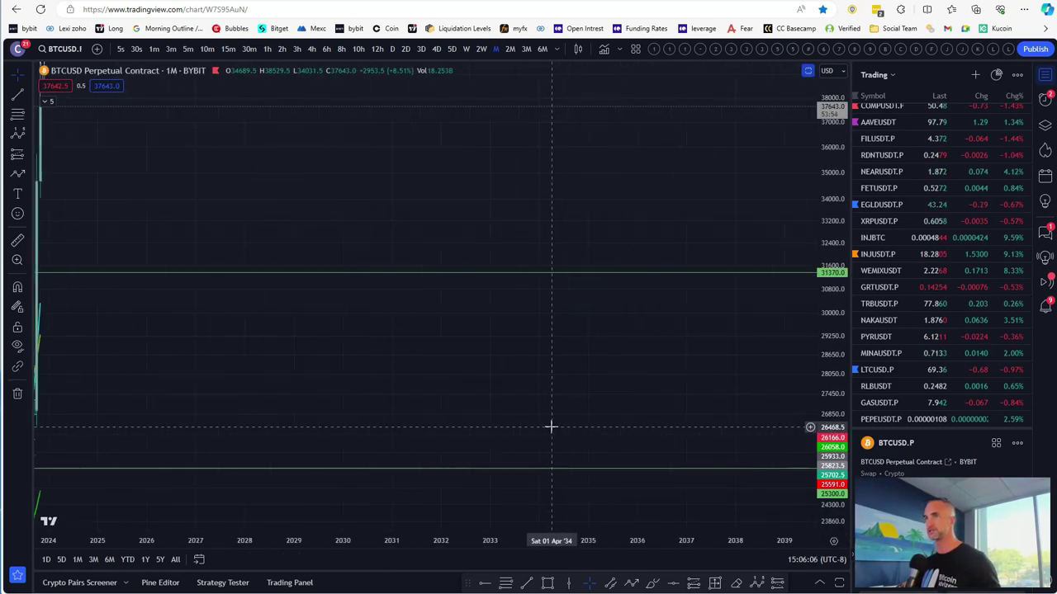
scroll(551, 427, "up", 3)
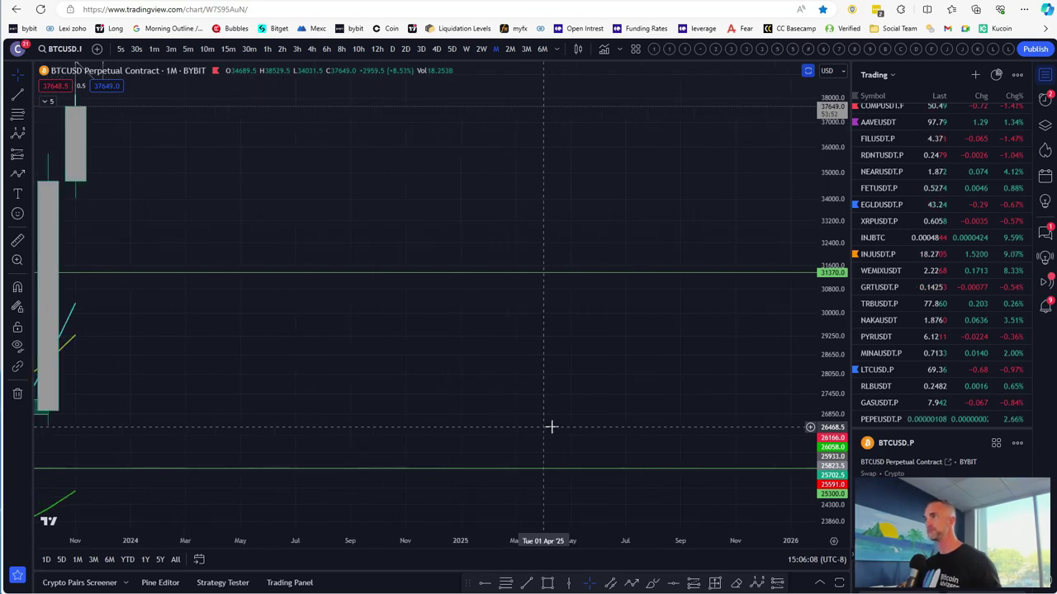
scroll(552, 427, "down", 5)
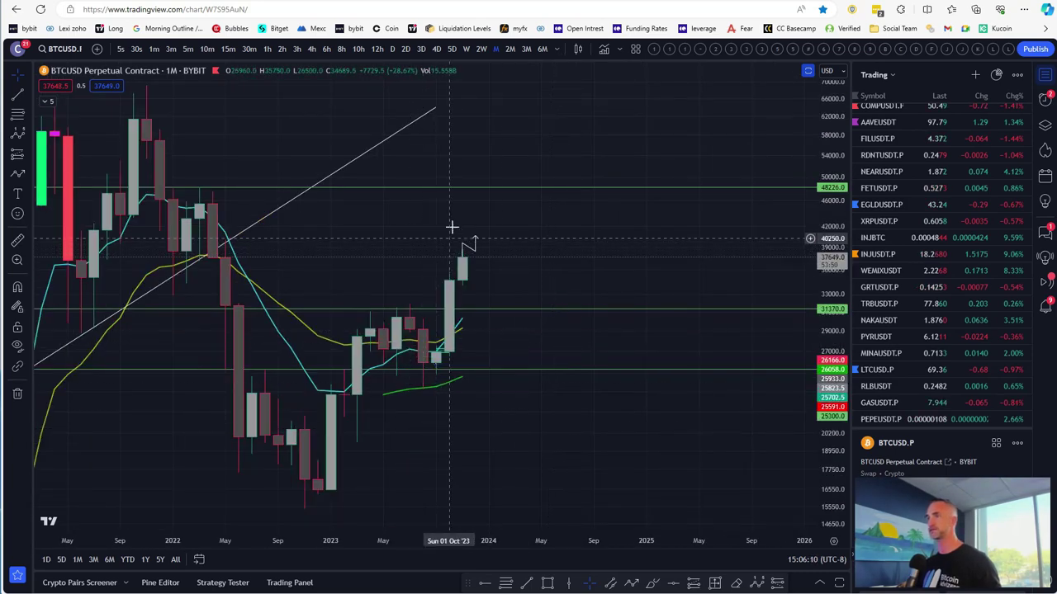
left_click_drag(457, 218, 576, 229)
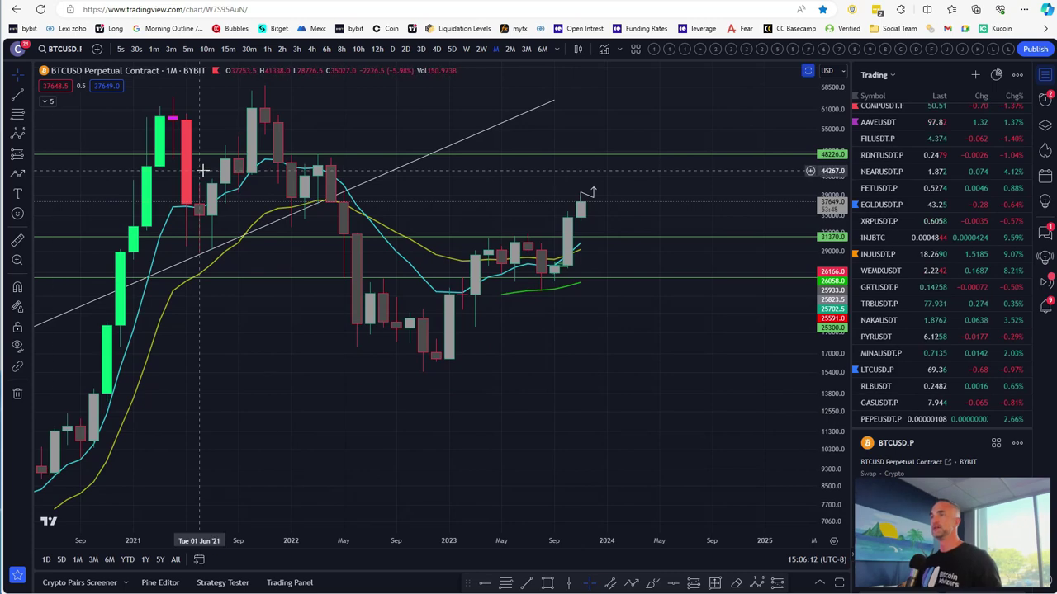
scroll(203, 171, "down", 3)
scroll(652, 111, "up", 1)
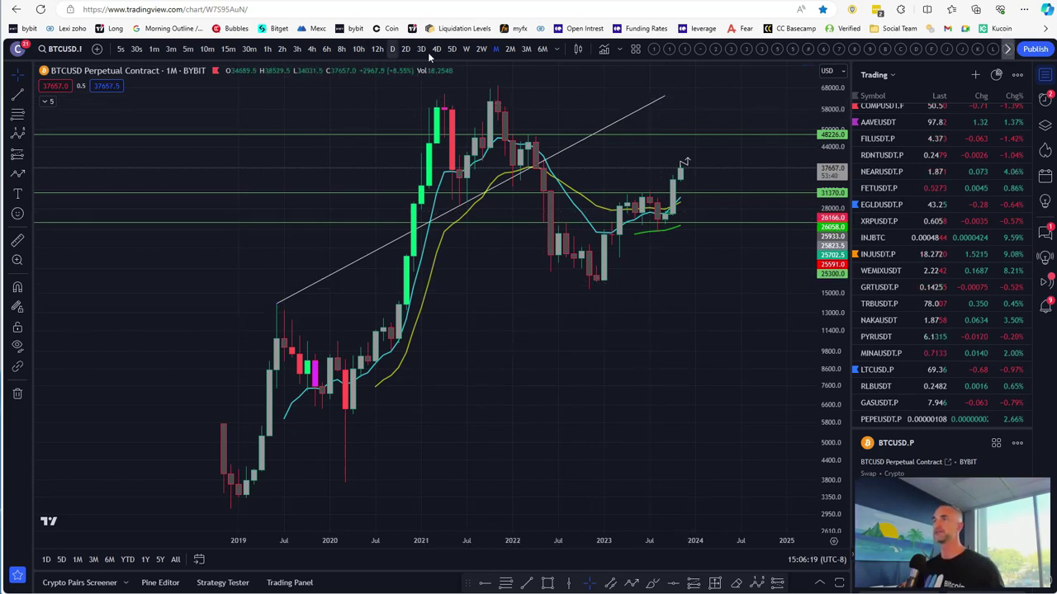
Step: Switch the chart to the daily timeframe and extend the white trendline from June 2019 to about 90,764 on 30 August 2024
left_click(393, 48)
scroll(570, 285, "down", 5)
scroll(570, 285, "down", 3)
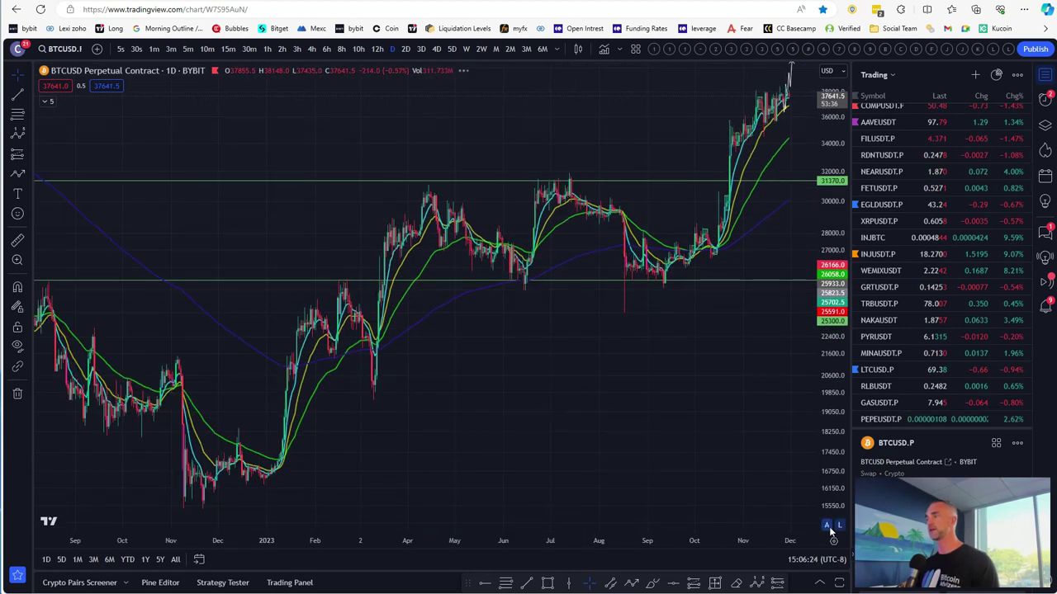
scroll(573, 355, "down", 10)
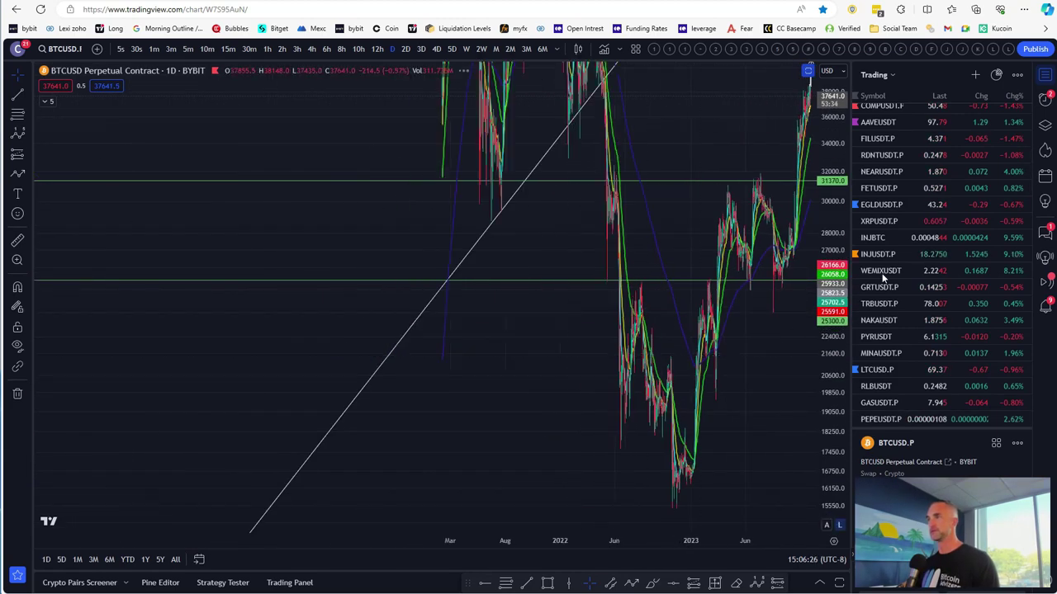
scroll(845, 373, "down", 8)
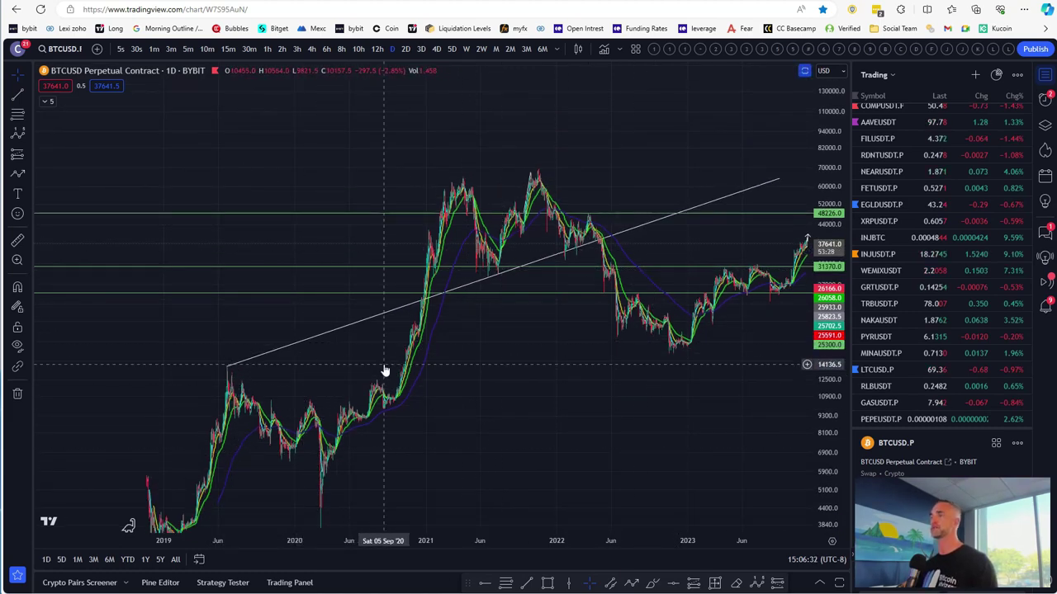
scroll(382, 366, "up", 2)
left_click_drag(645, 132, 503, 136)
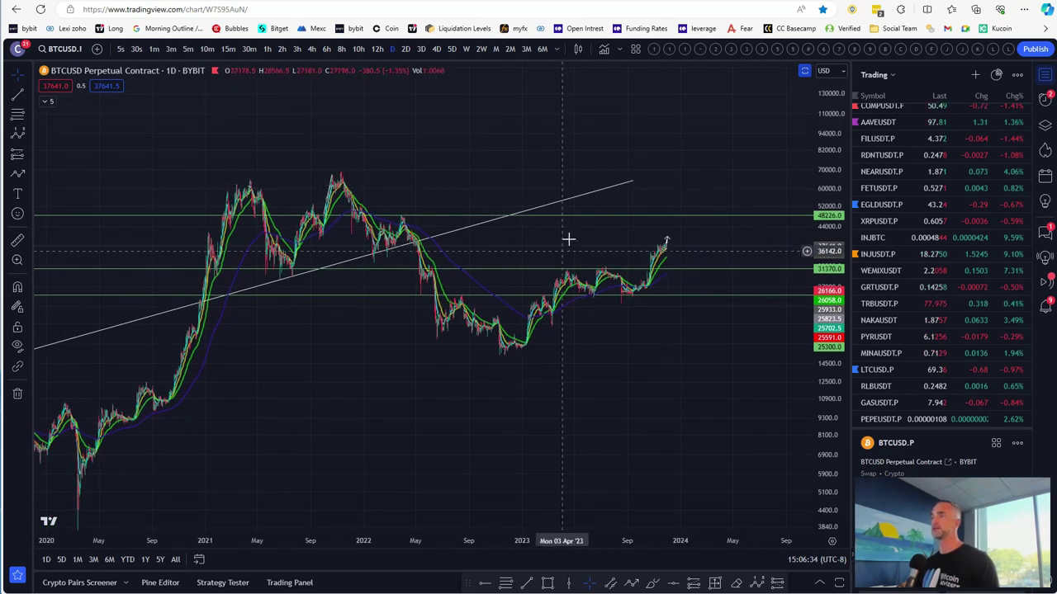
left_click_drag(632, 180, 786, 142)
scroll(672, 303, "up", 3)
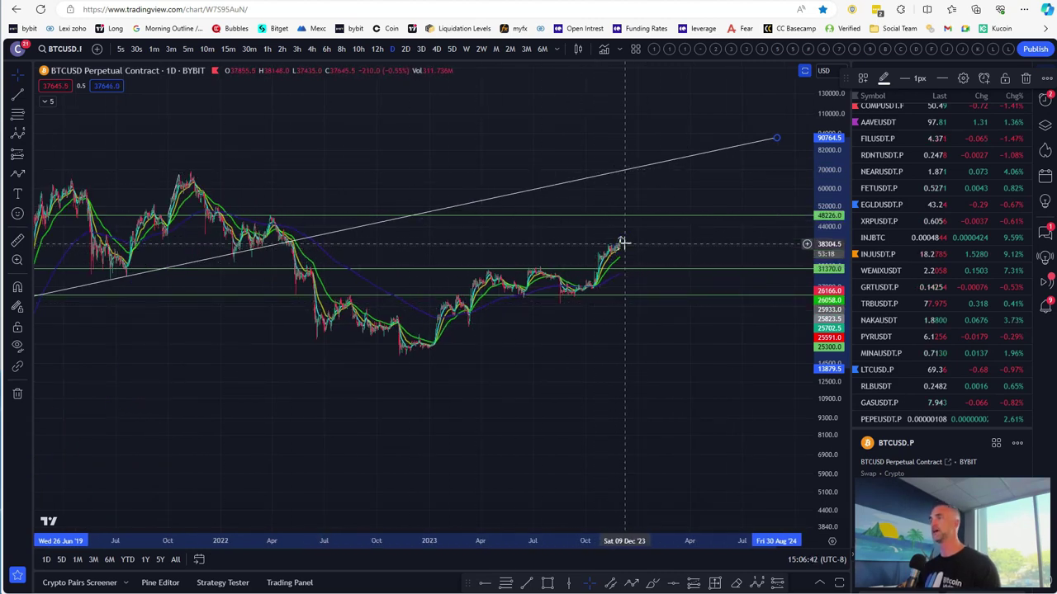
Step: Examine the daily price action against the extended trendline and the 48,226 and 31,370 levels, narrowing down to autumn 2023
left_click_drag(830, 147, 830, 170)
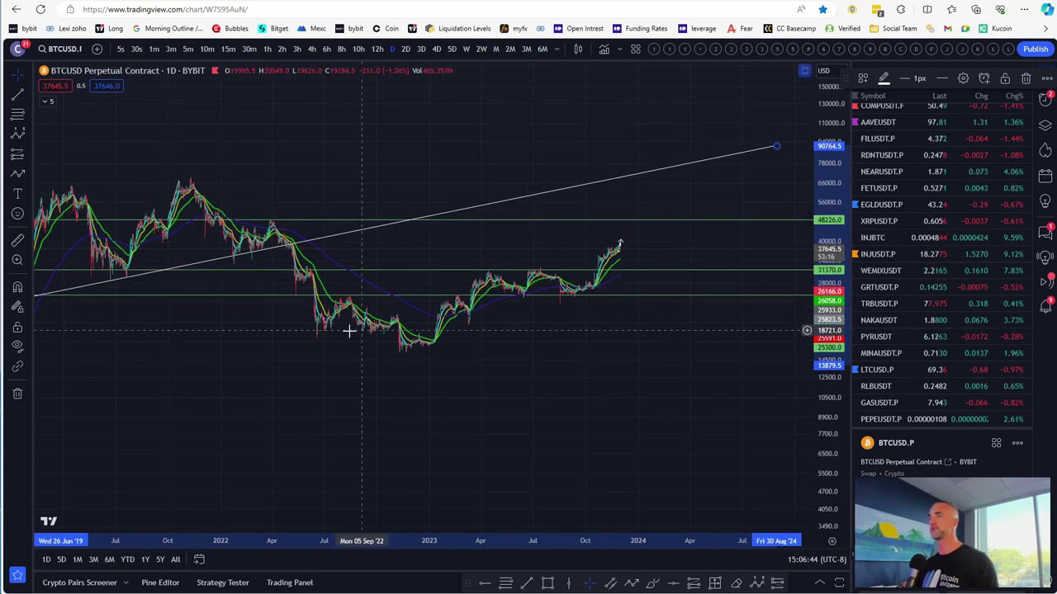
scroll(272, 154, "down", 3)
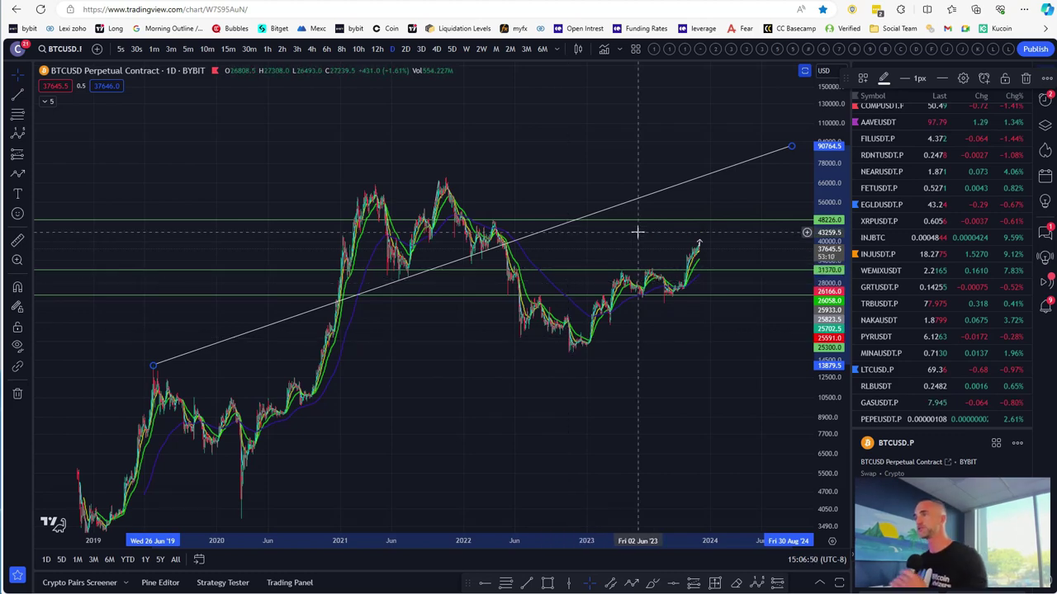
scroll(558, 331, "up", 5)
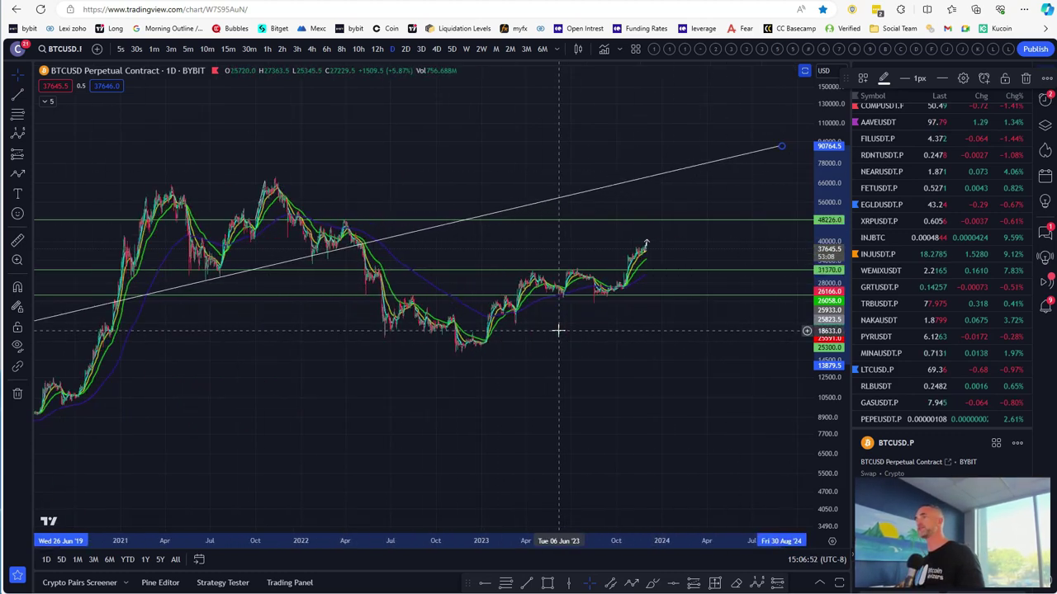
scroll(471, 232, "up", 6)
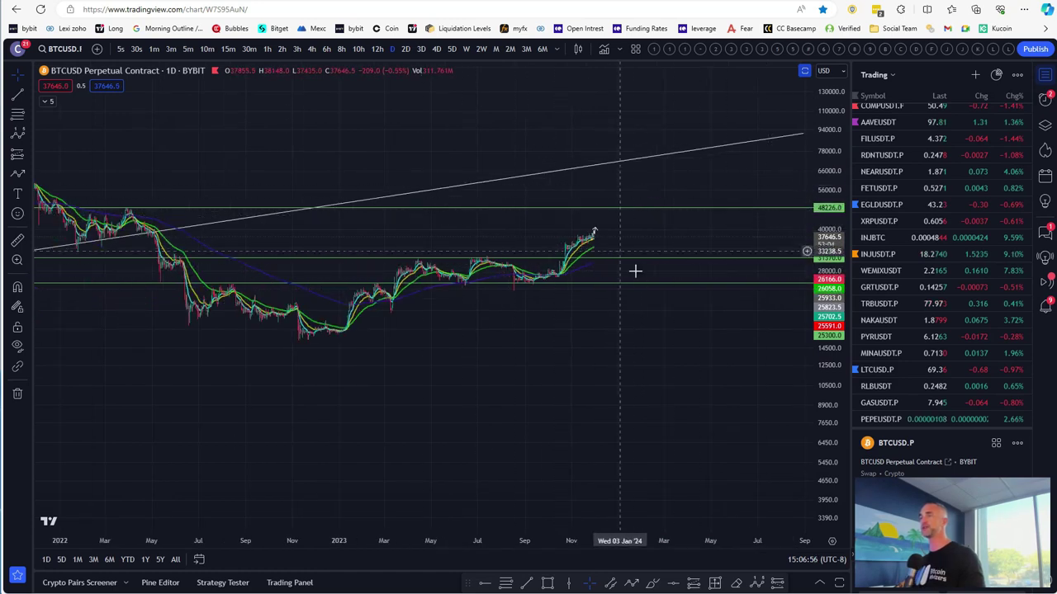
scroll(611, 216, "up", 3)
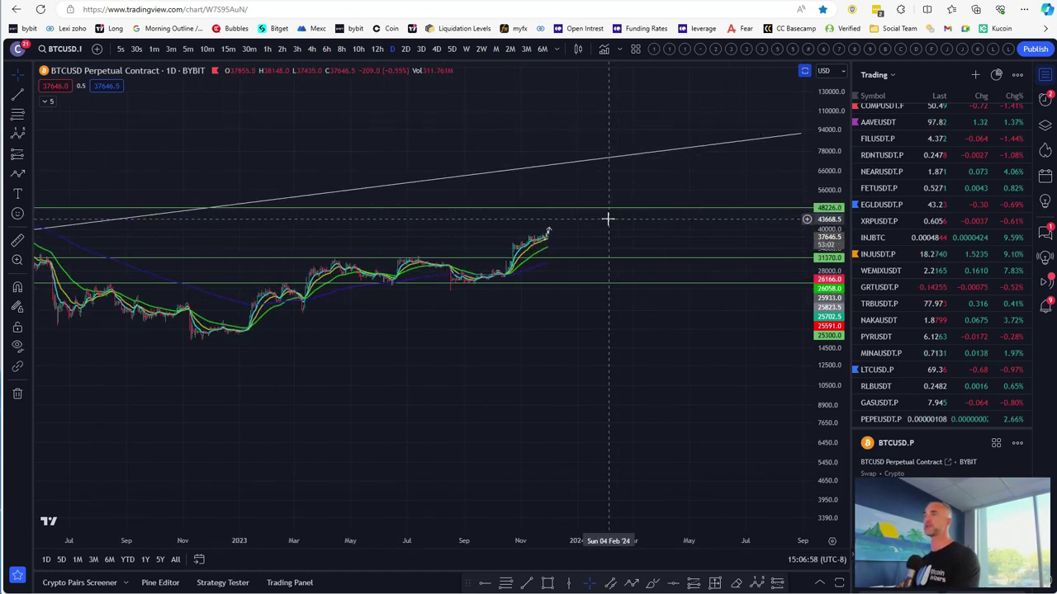
scroll(666, 221, "up", 4)
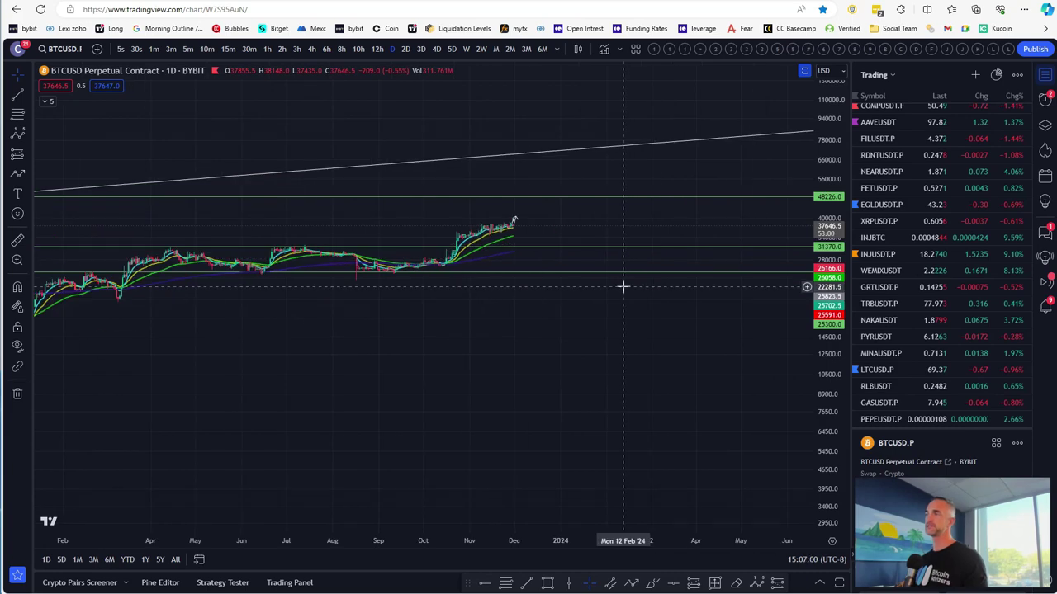
left_click_drag(846, 301, 842, 25)
left_click_drag(456, 375, 705, 376)
scroll(660, 380, "up", 2)
left_click_drag(567, 355, 669, 415)
scroll(693, 361, "up", 4)
left_click_drag(628, 191, 724, 156)
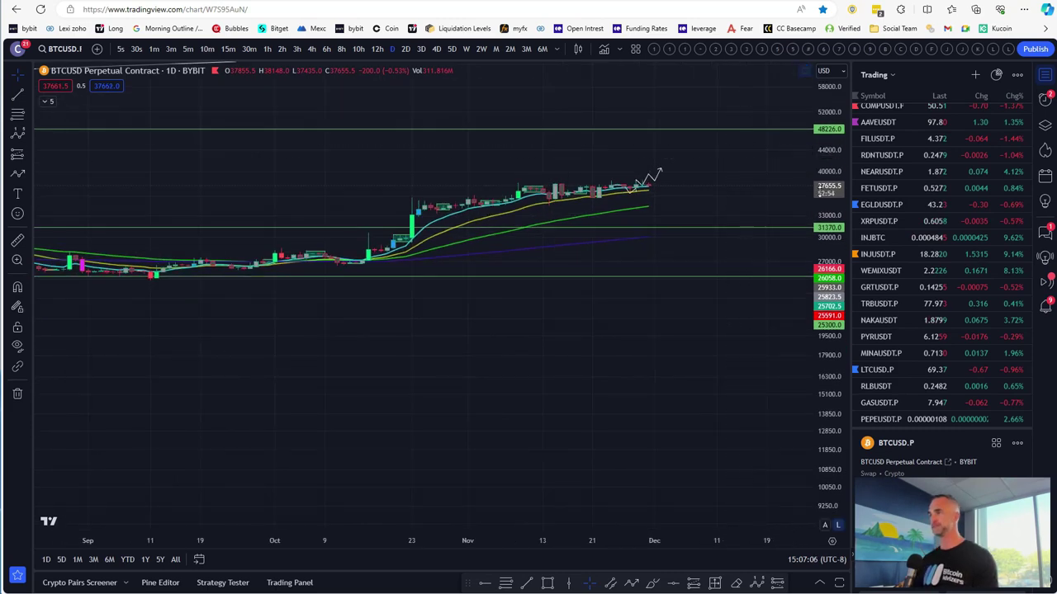
Step: Delete the projected zigzag path over the late-November candles on the daily chart
left_click_drag(822, 351, 819, 148)
left_click_drag(663, 361, 637, 415)
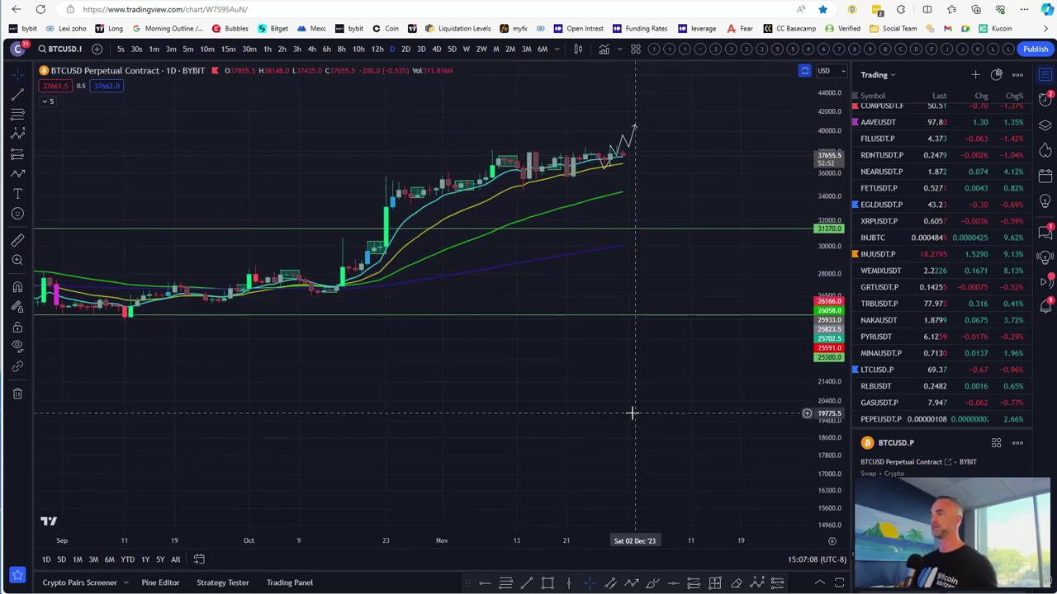
left_click_drag(843, 351, 845, 263)
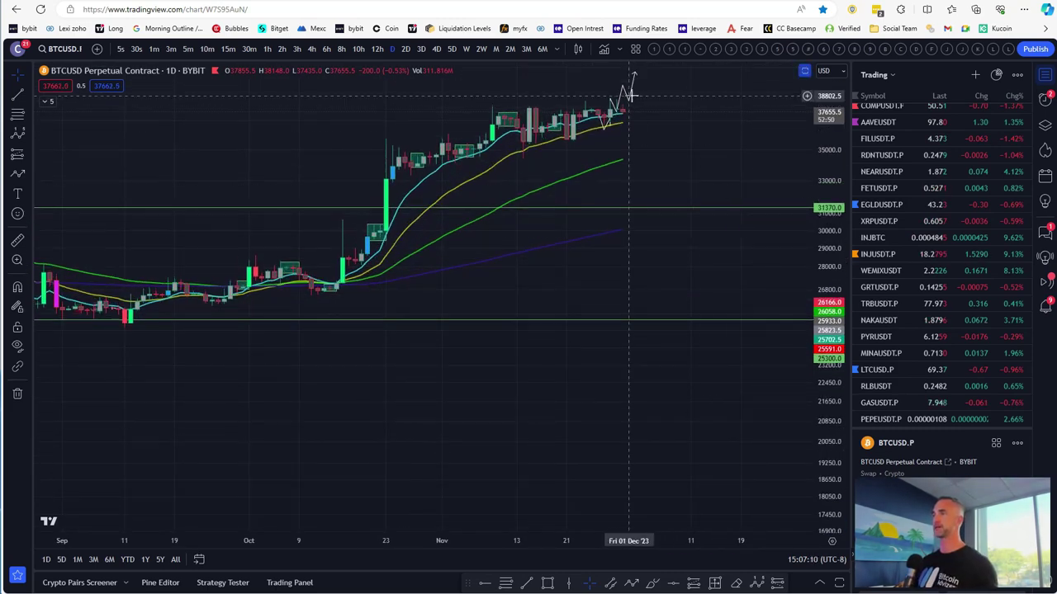
left_click(627, 96)
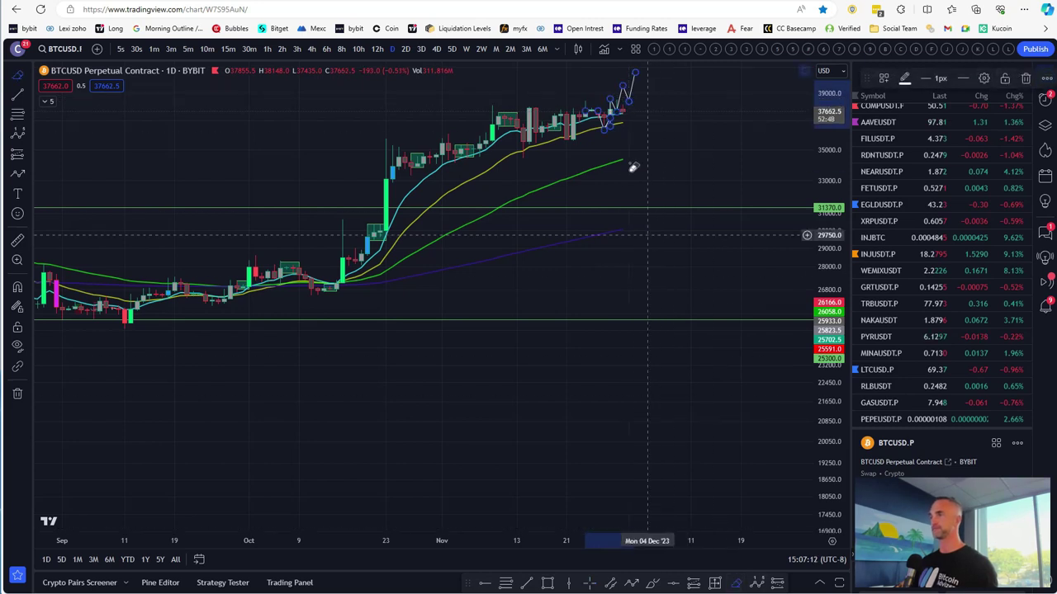
scroll(623, 97, "up", 5)
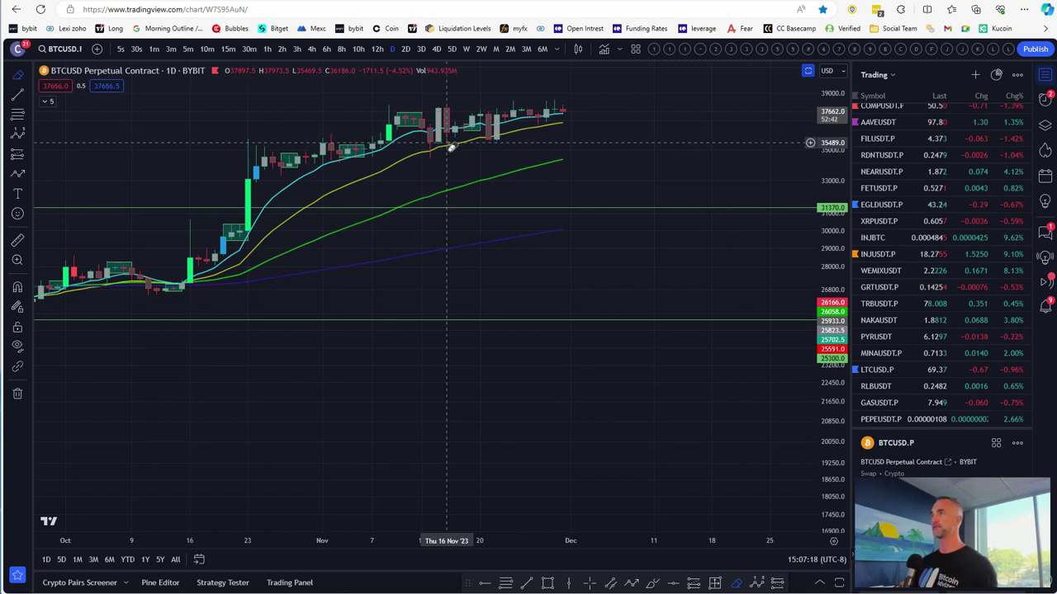
Step: Switch the chart to the 4-hour timeframe and rescale it to show the candles from late October to 30 November
left_click(311, 49)
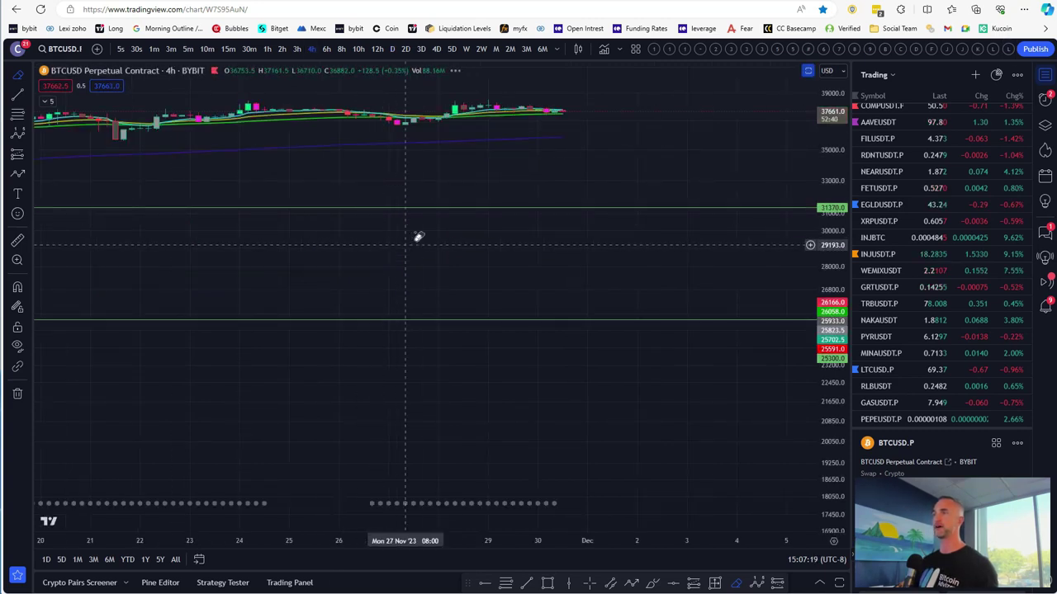
scroll(434, 217, "down", 4)
left_click_drag(829, 165, 829, 146)
left_click_drag(770, 167, 733, 282)
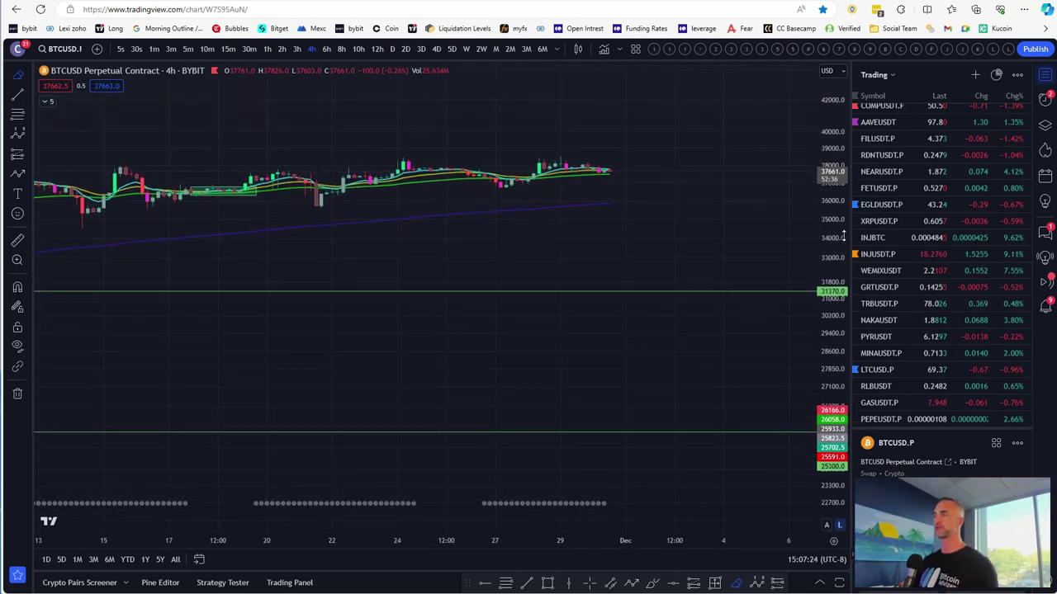
scroll(307, 354, "down", 2)
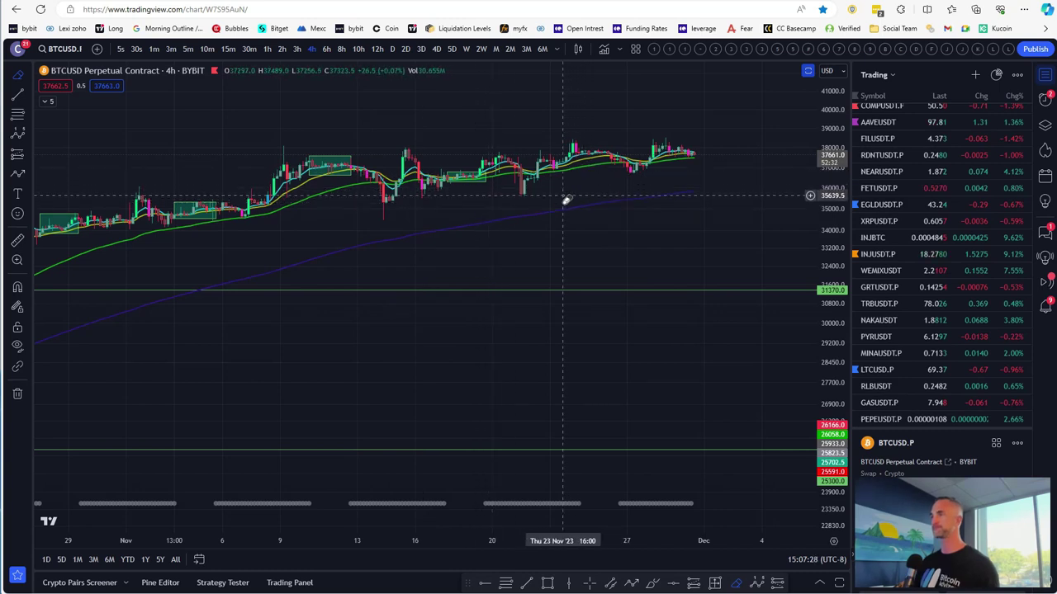
Step: Draw a Fibonacci retracement on the 4-hour chart from the 14 November low at 34,419.5 up to about 38,552.5
scroll(605, 176, "down", 2)
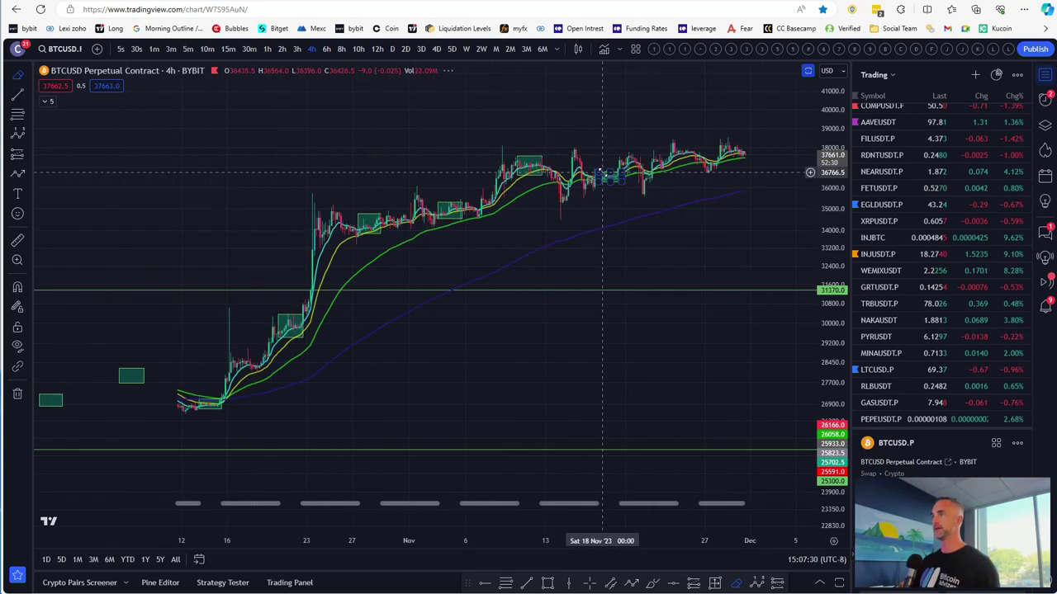
left_click_drag(696, 104, 562, 124)
left_click(17, 113)
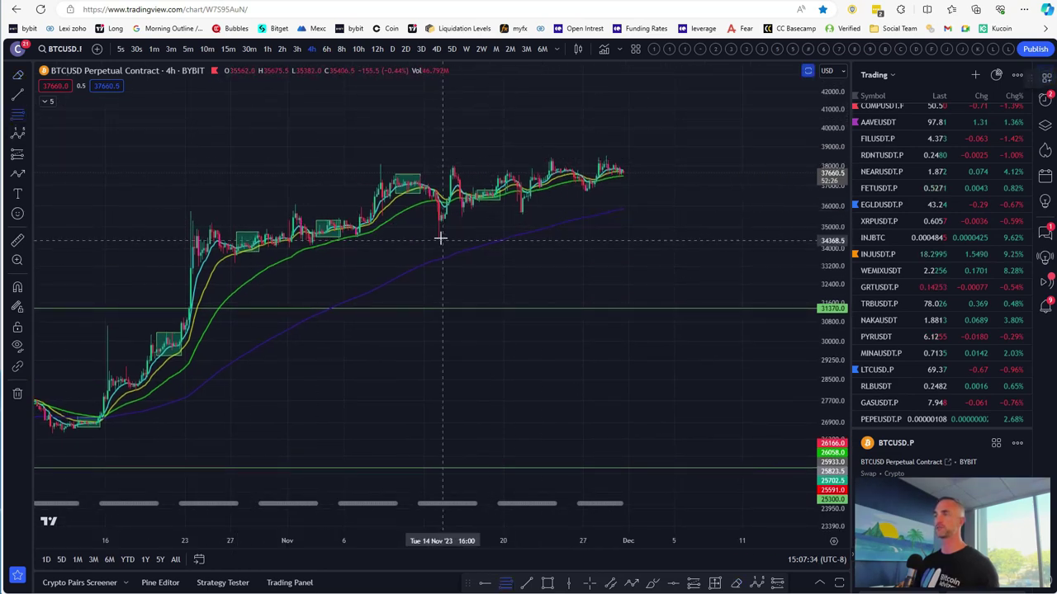
left_click(438, 240)
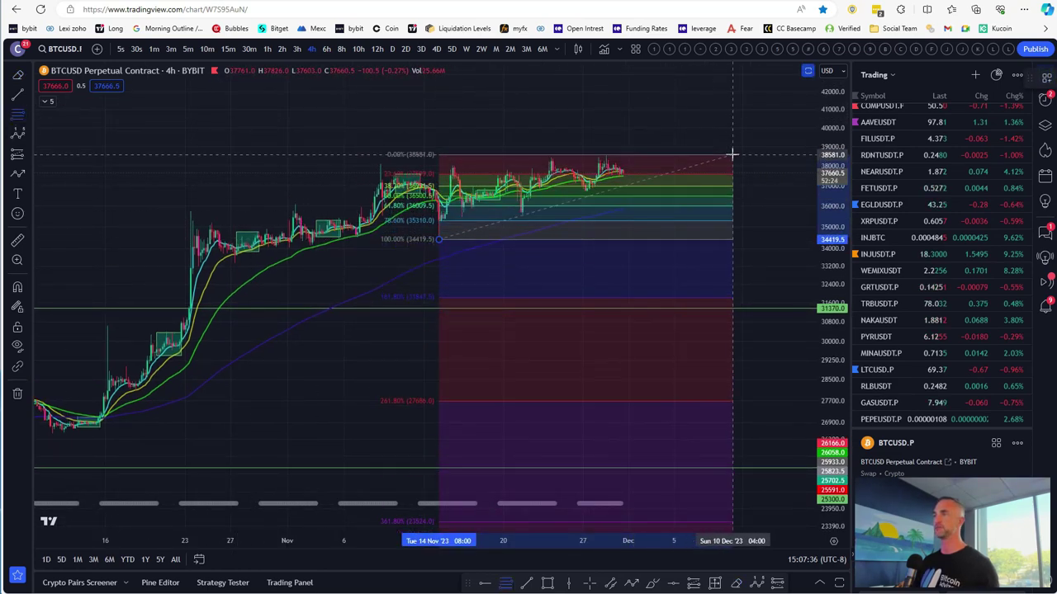
left_click(732, 157)
Step: Draw a trendline from the 14 November low at about 34,343 up to about 38,324.5 on 7 December
left_click(16, 97)
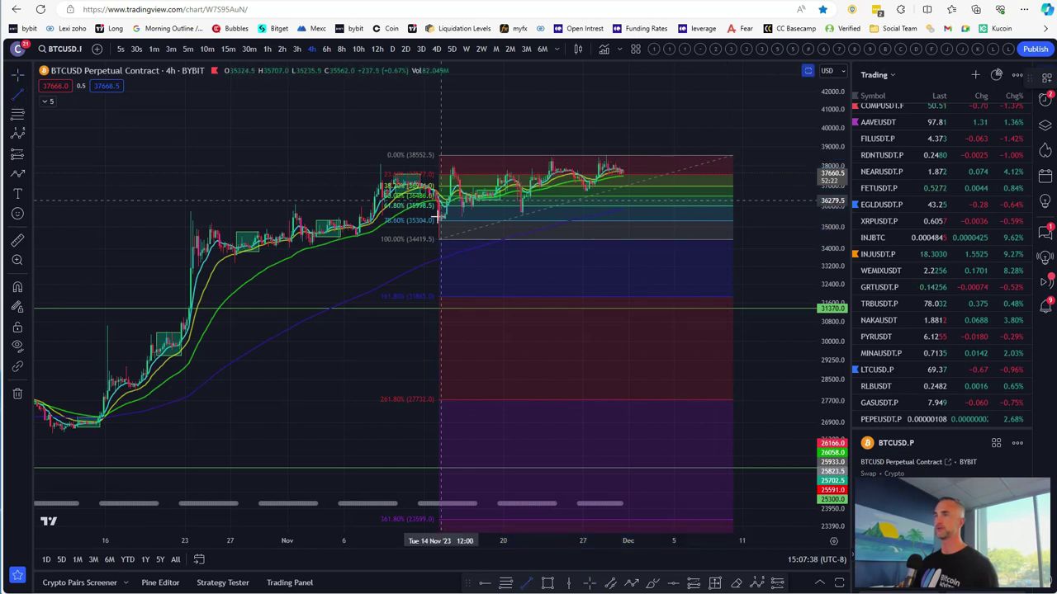
left_click(439, 239)
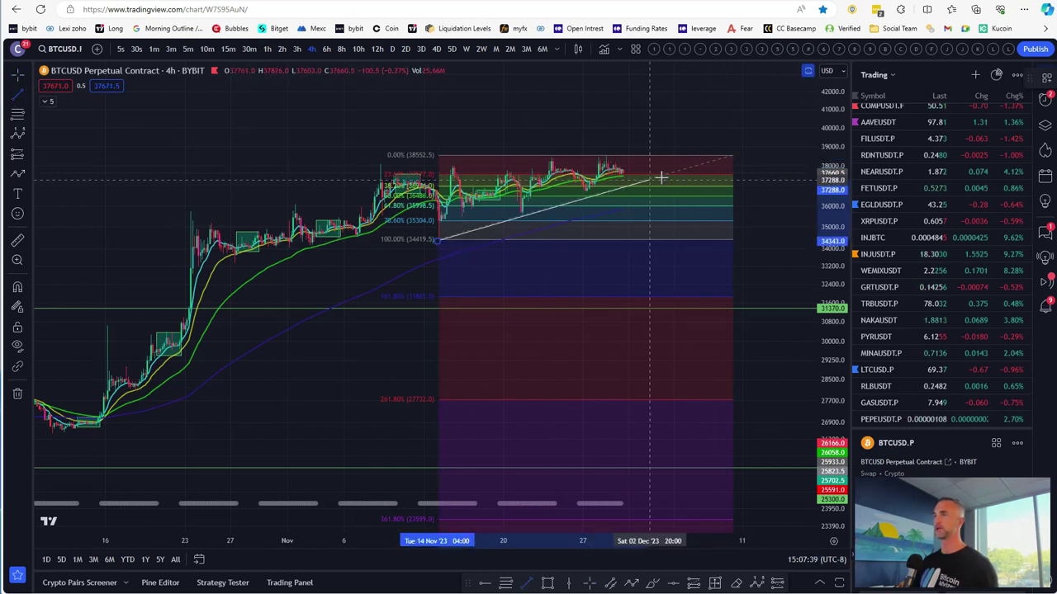
left_click(701, 158)
scroll(603, 226, "up", 2)
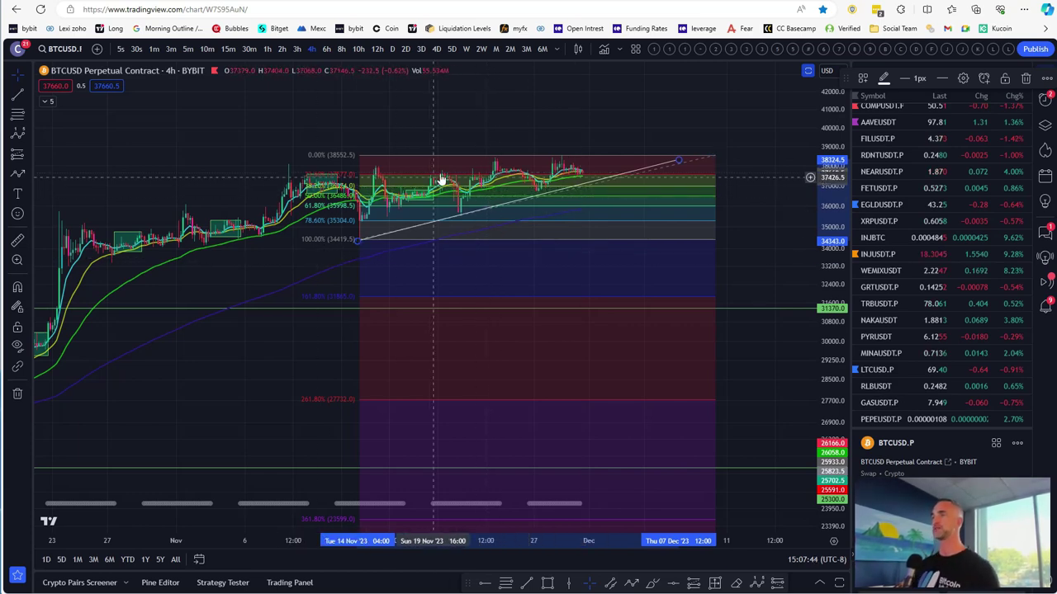
Step: Adjust the upper end of the Fibonacci retracement to 38,041.5 on 10 December and rescale the price axis around it
left_click_drag(419, 174, 575, 168)
left_click_drag(738, 162, 749, 166)
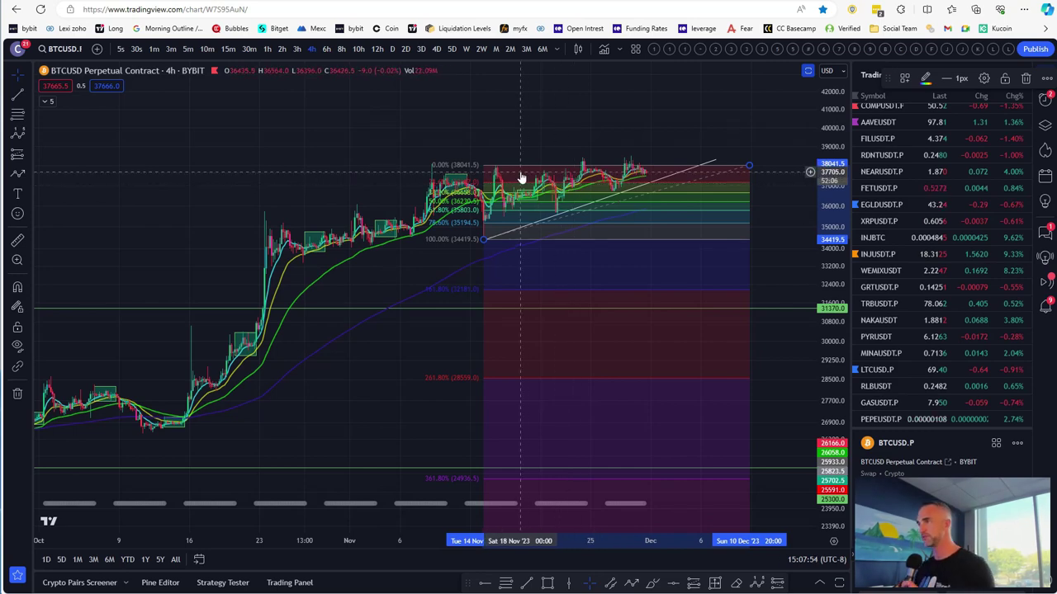
scroll(594, 156, "up", 3)
left_click_drag(825, 217, 823, 168)
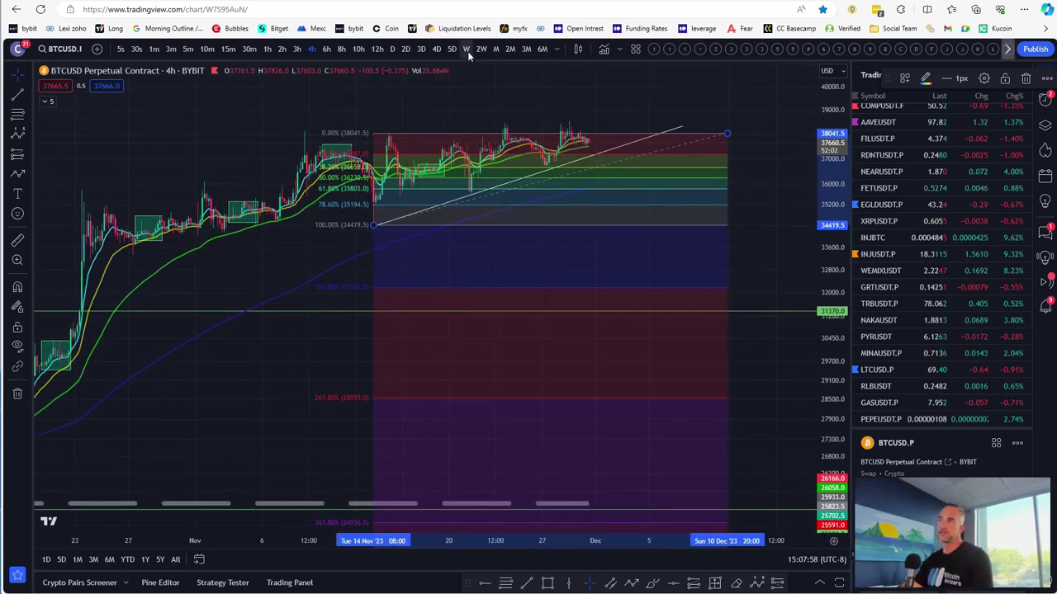
Step: On the monthly timeframe, move the Fibonacci retracement clear of the candles and the short trendline's end to about 30,741.5 in October 2024
left_click(495, 50)
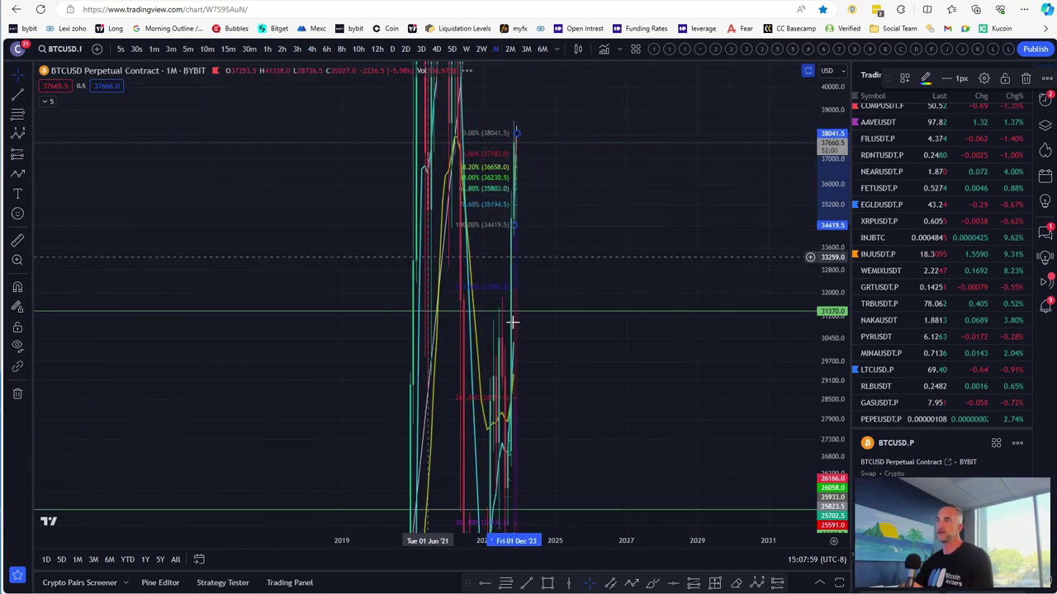
scroll(538, 278, "up", 6)
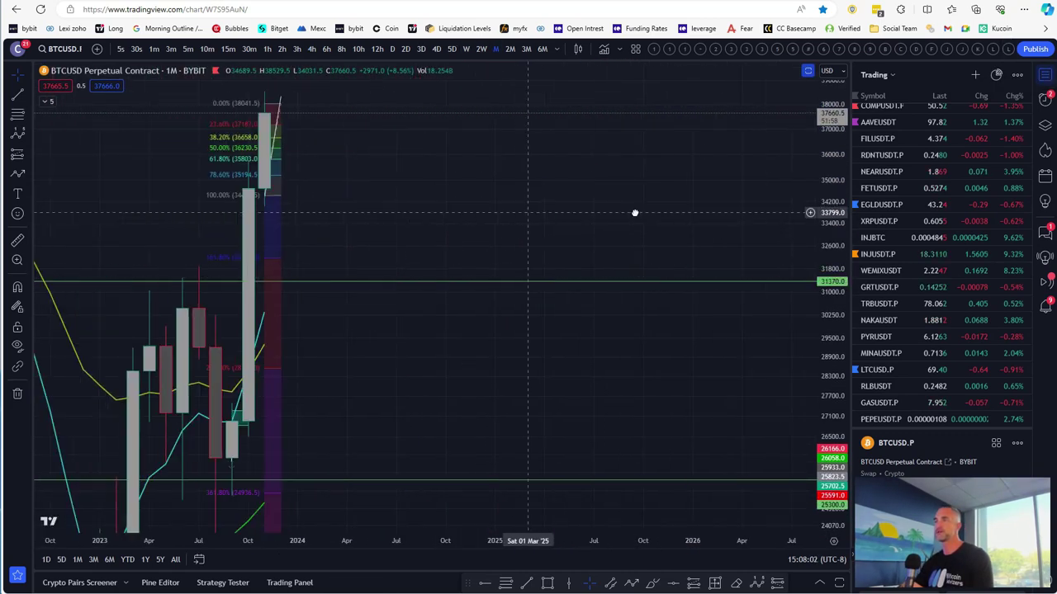
left_click_drag(821, 222, 826, 381)
scroll(542, 375, "down", 1)
left_click_drag(543, 282, 719, 272)
left_click_drag(557, 246, 706, 302)
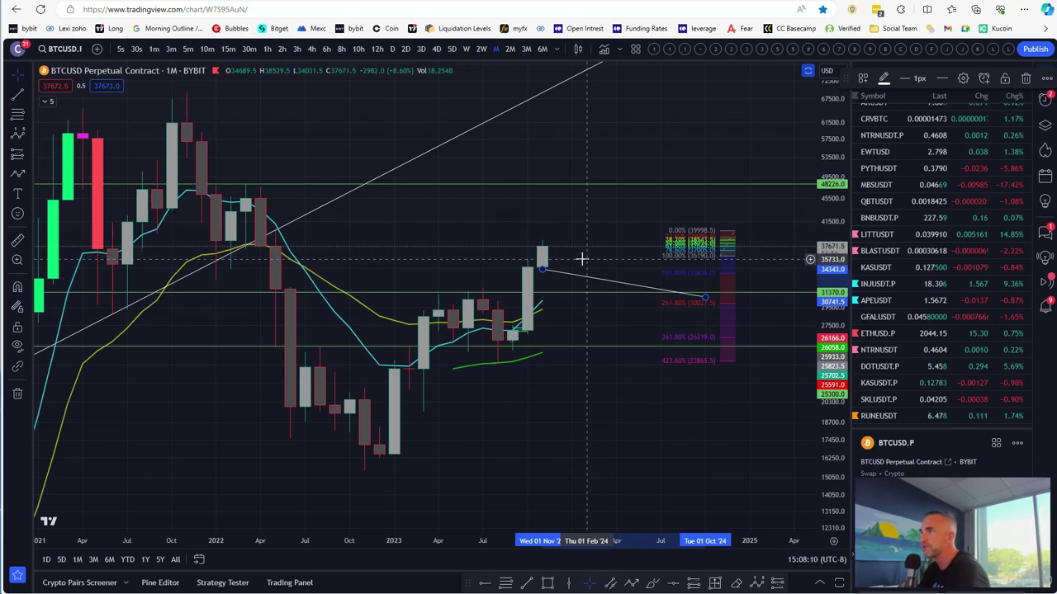
scroll(346, 289, "up", 3)
scroll(166, 297, "down", 4)
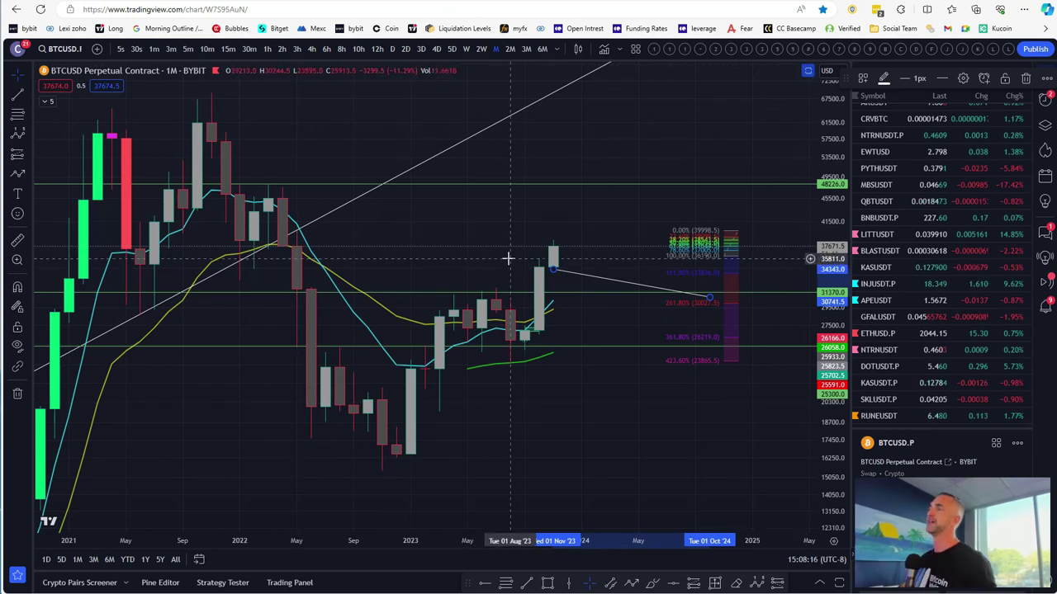
scroll(508, 259, "up", 3)
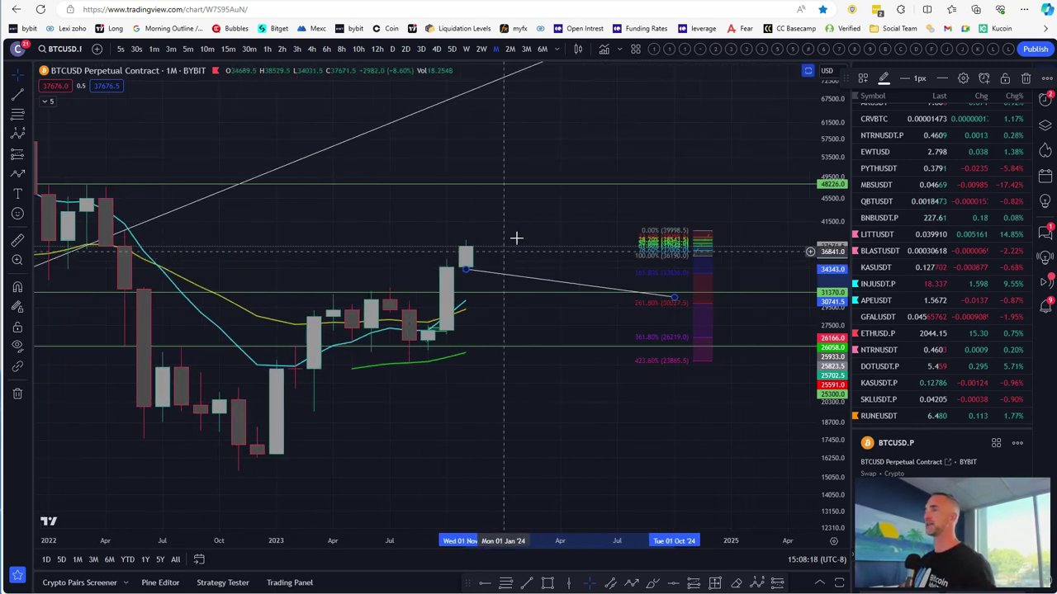
Step: Show the indicator panes below the monthly chart and examine the oscillators, enlarging the lowest one before restoring the full layout
double_click(558, 104)
scroll(500, 203, "down", 4)
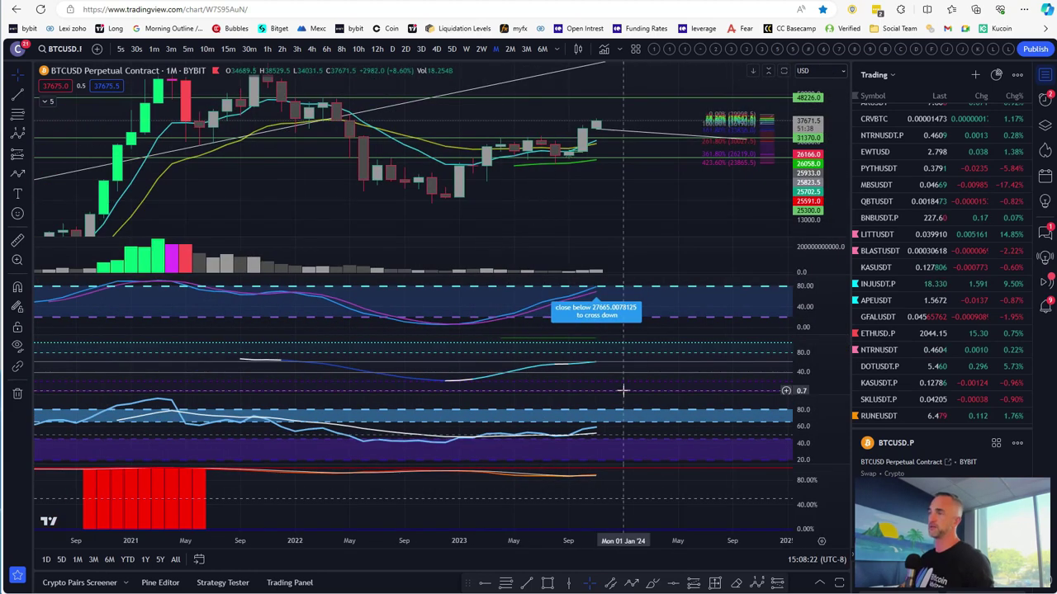
scroll(637, 488, "down", 3)
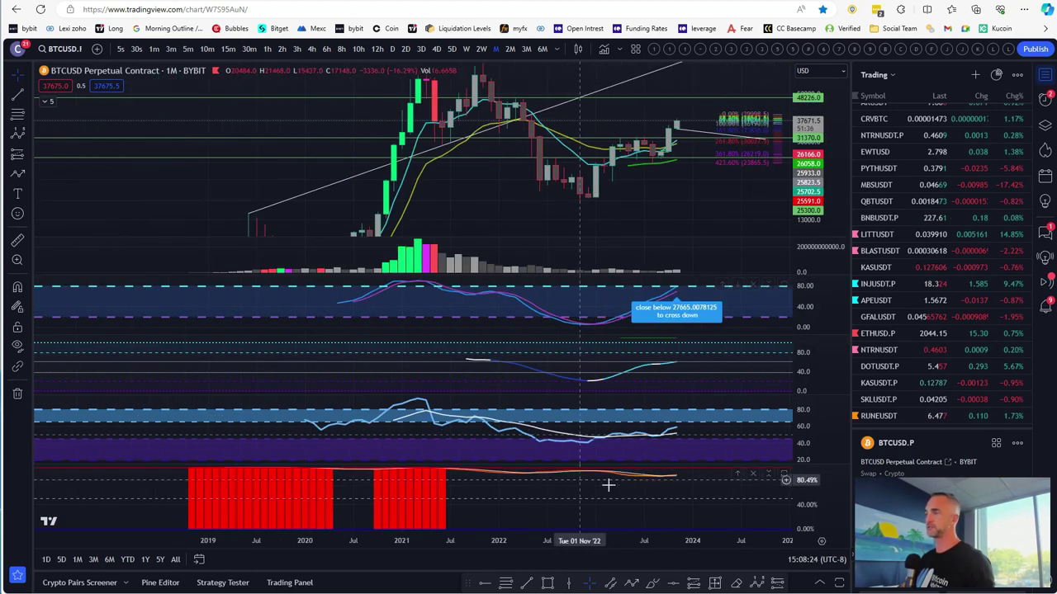
double_click(700, 492)
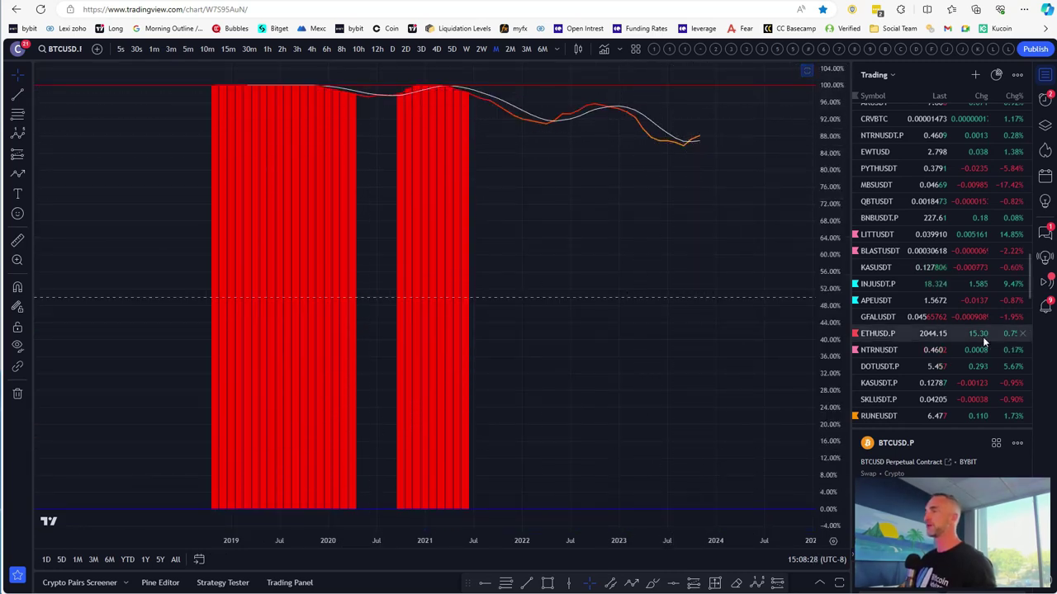
double_click(728, 187)
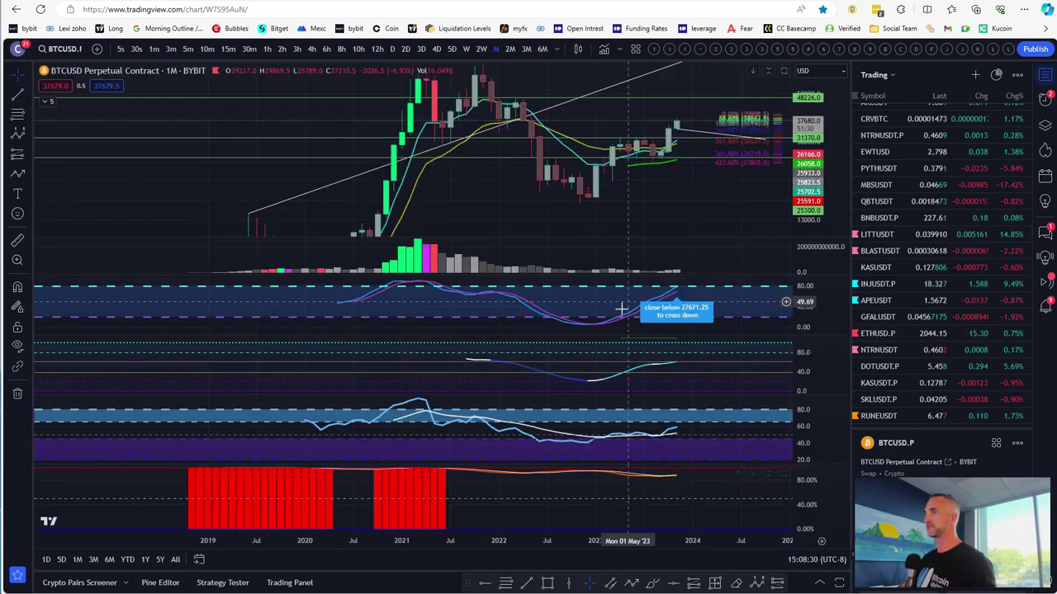
scroll(472, 293, "down", 2)
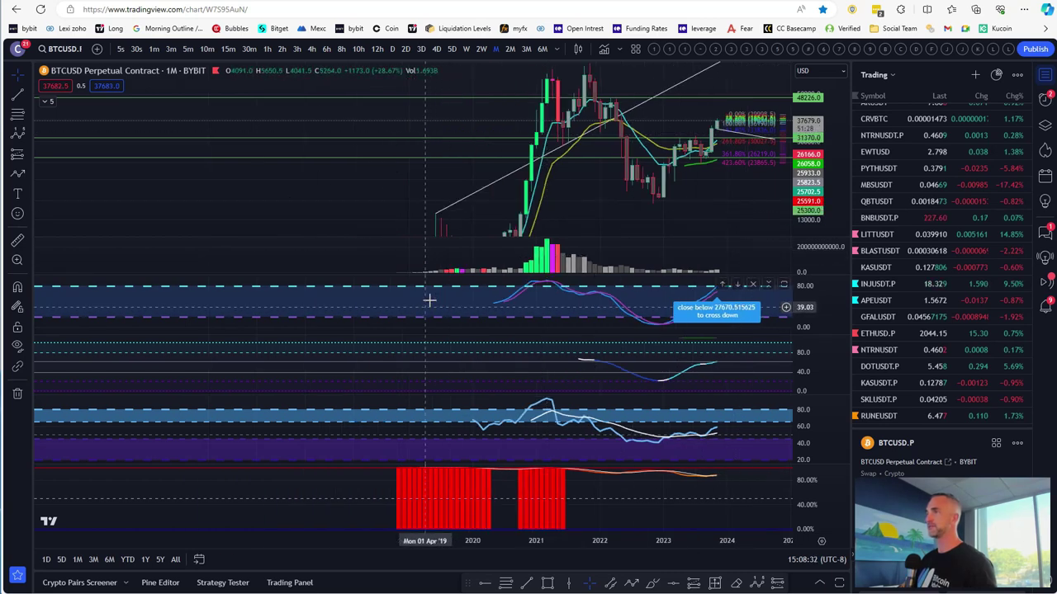
scroll(465, 293, "up", 5)
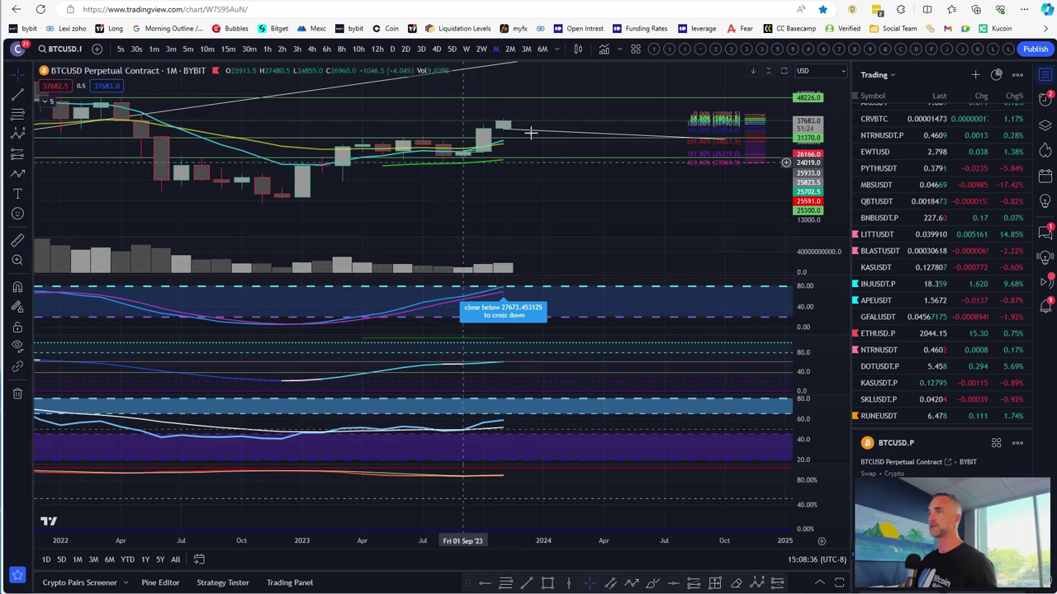
scroll(544, 237, "down", 3)
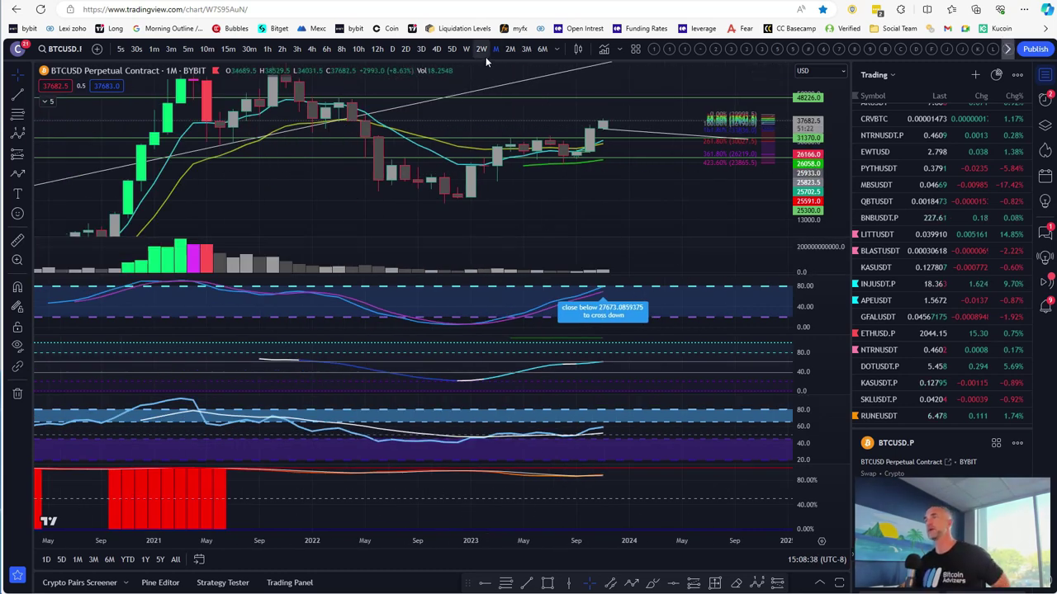
Step: Compare the candles and indicators on the 2-month and 3-month timeframes
left_click(510, 49)
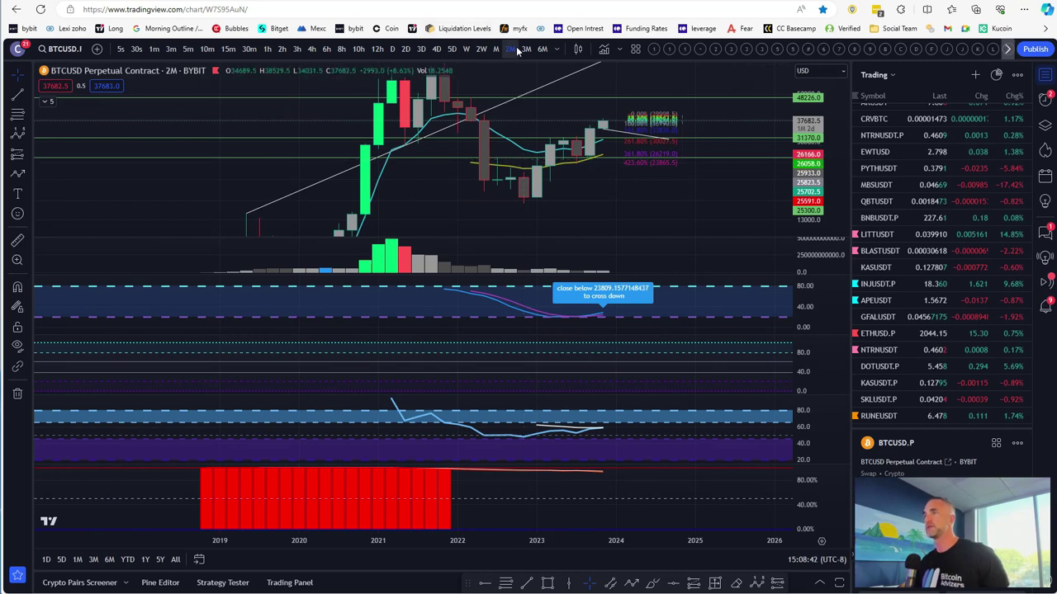
left_click(526, 49)
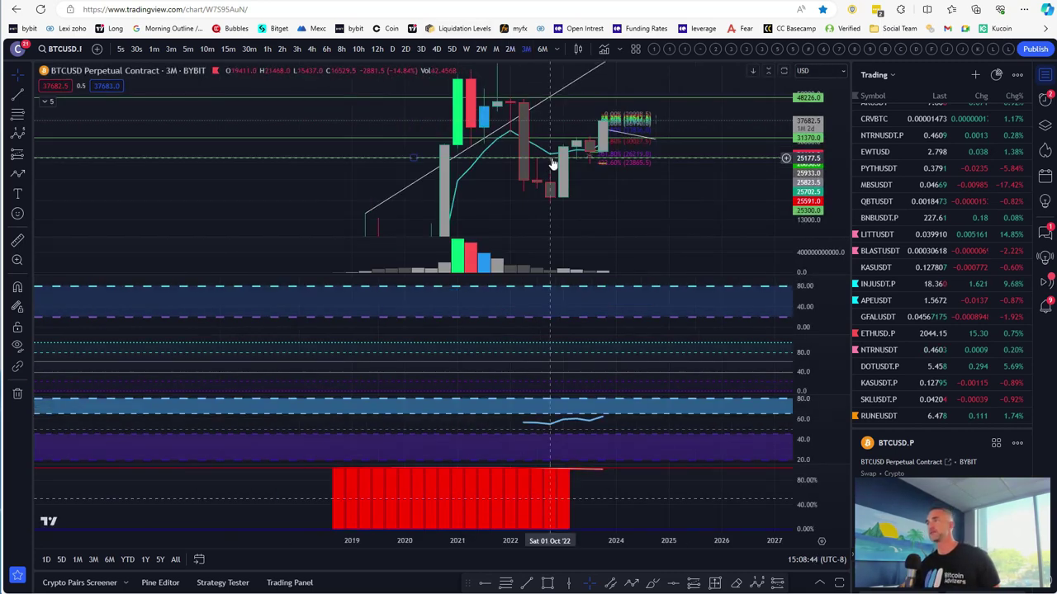
scroll(158, 236, "up", 3)
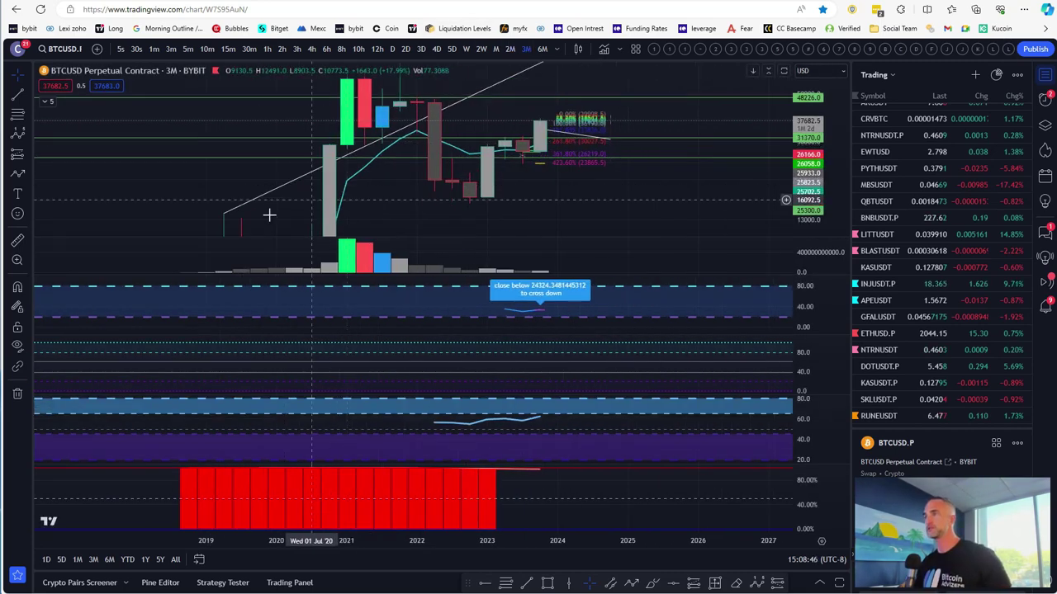
Step: Move the Fibonacci retracement to about 43,436 near 2026 and the short trendline to about 27,135 in July 2024 through 24,289.5 in July 2025
left_click_drag(605, 125, 694, 117)
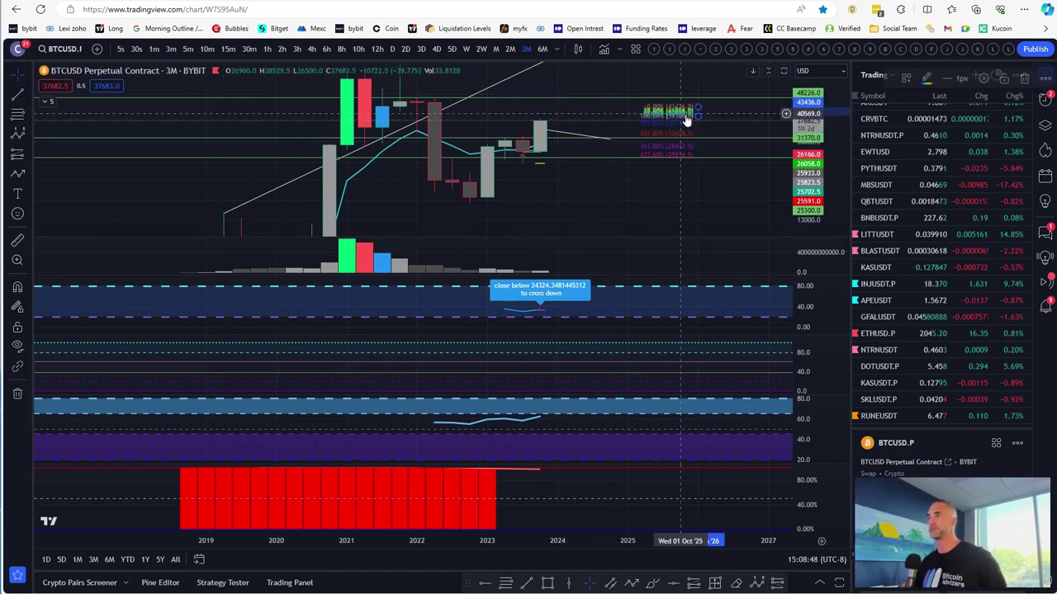
left_click(575, 132)
left_click_drag(577, 135, 629, 157)
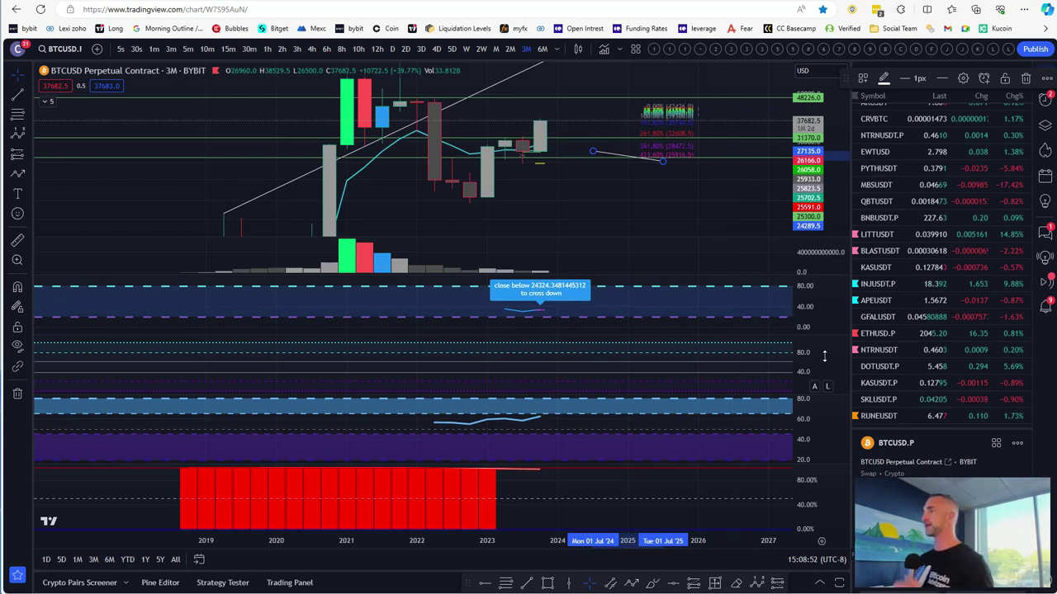
Step: Open ETHUSD.P from the watchlist on the daily timeframe and rescale it to show the 2023 candles with the rising trendline
left_click(877, 334)
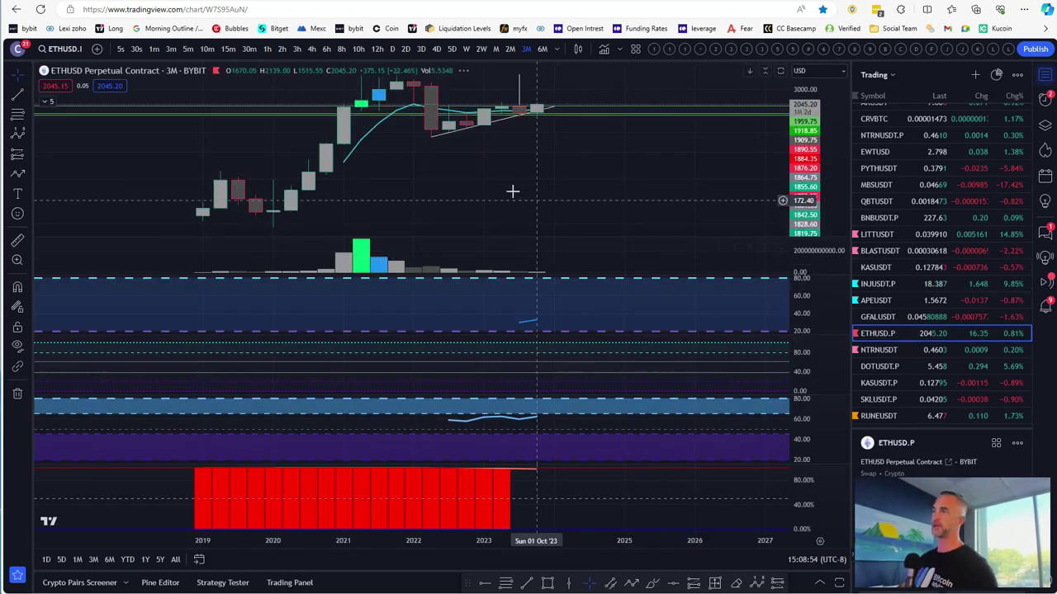
left_click(393, 48)
left_click(817, 230)
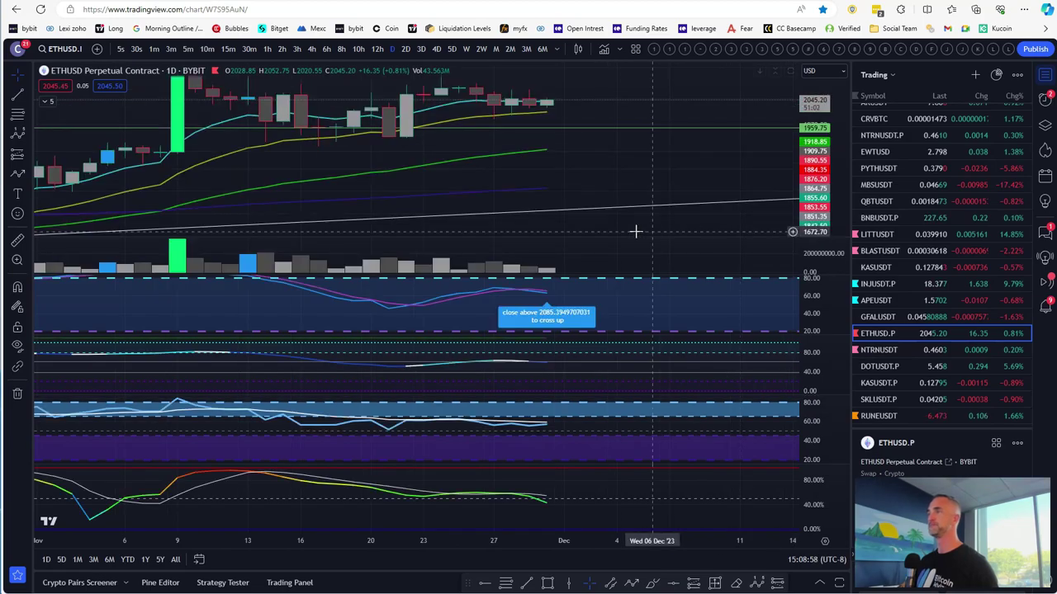
scroll(625, 228, "down", 10)
scroll(519, 233, "down", 8)
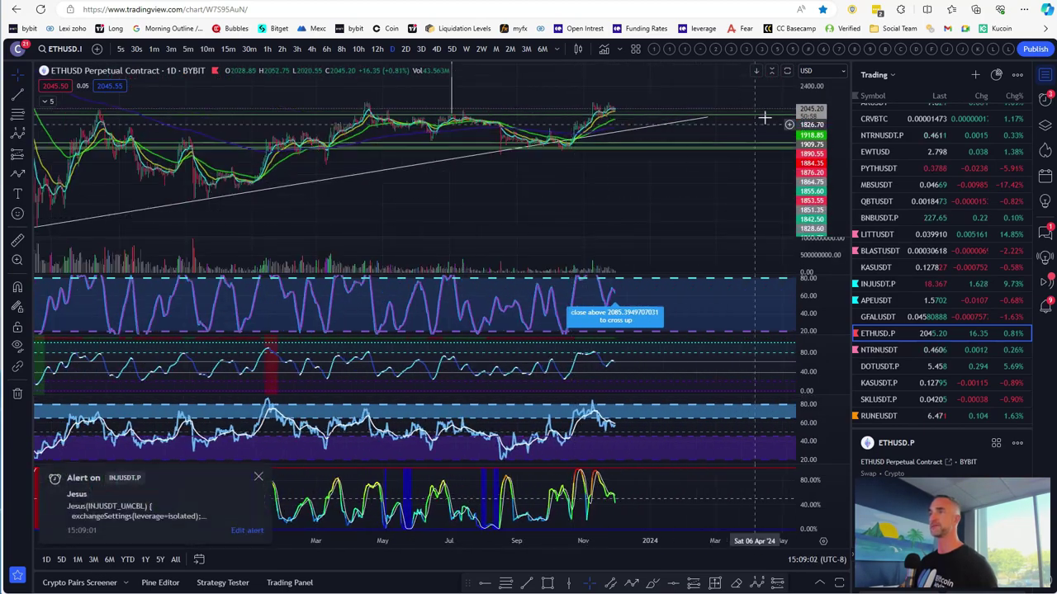
left_click_drag(824, 172, 824, 169)
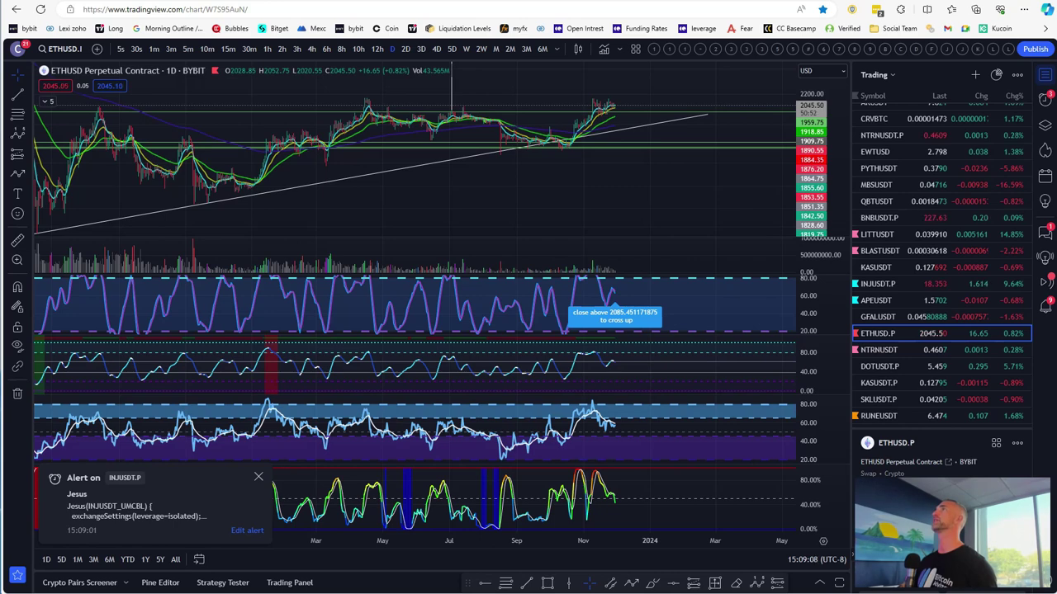
Step: Maximize the Ethereum price pane and examine the daily candles against the rising trendline and the 1,959.75 level
double_click(620, 207)
scroll(644, 330, "up", 3)
scroll(696, 120, "up", 3)
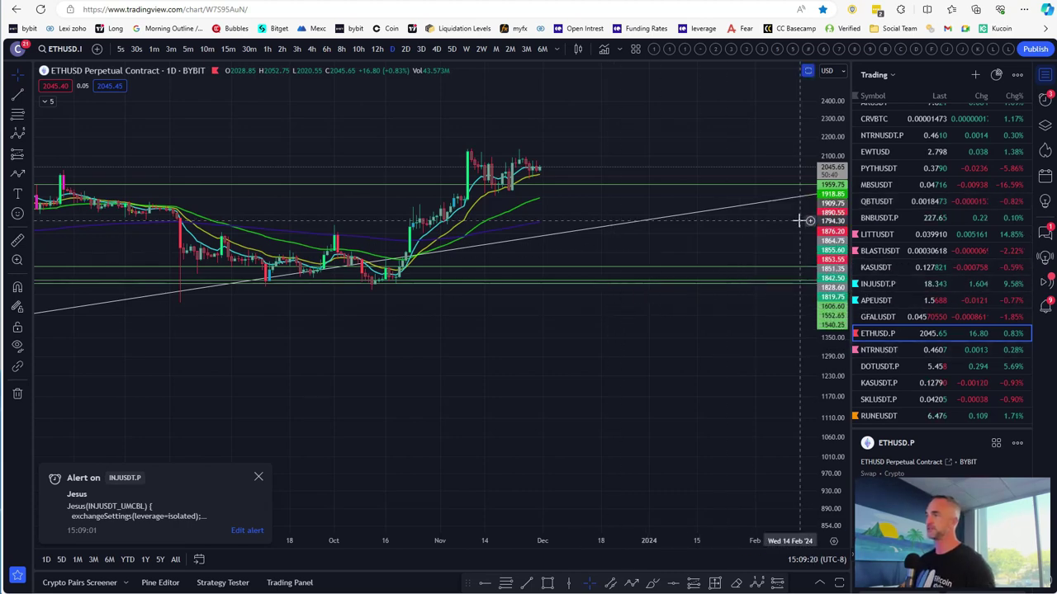
scroll(799, 221, "down", 3)
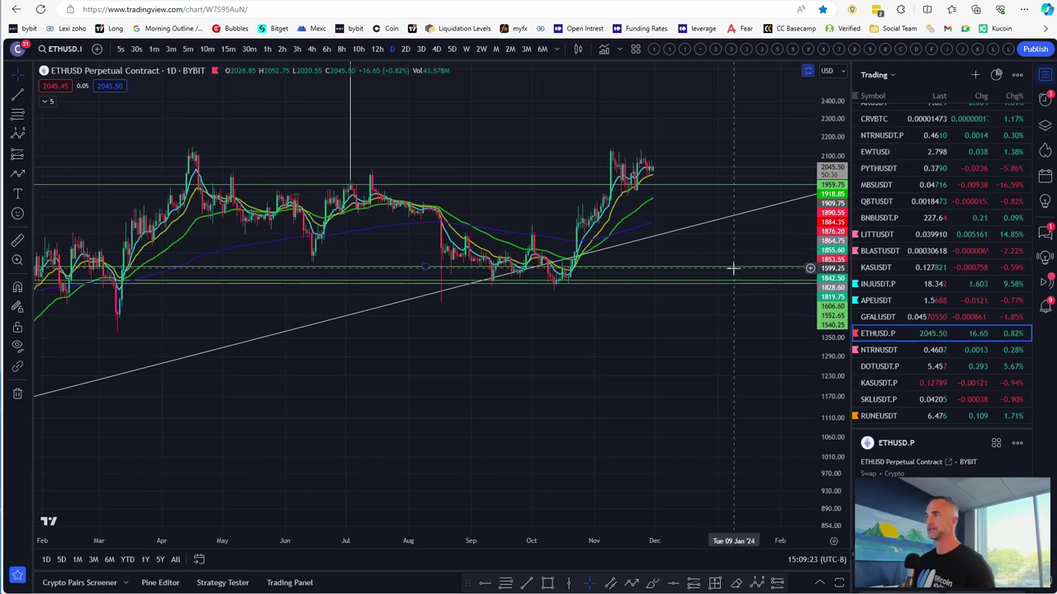
scroll(731, 267, "up", 3)
left_click_drag(833, 173, 833, 136)
left_click_drag(661, 129, 683, 132)
scroll(639, 180, "up", 2)
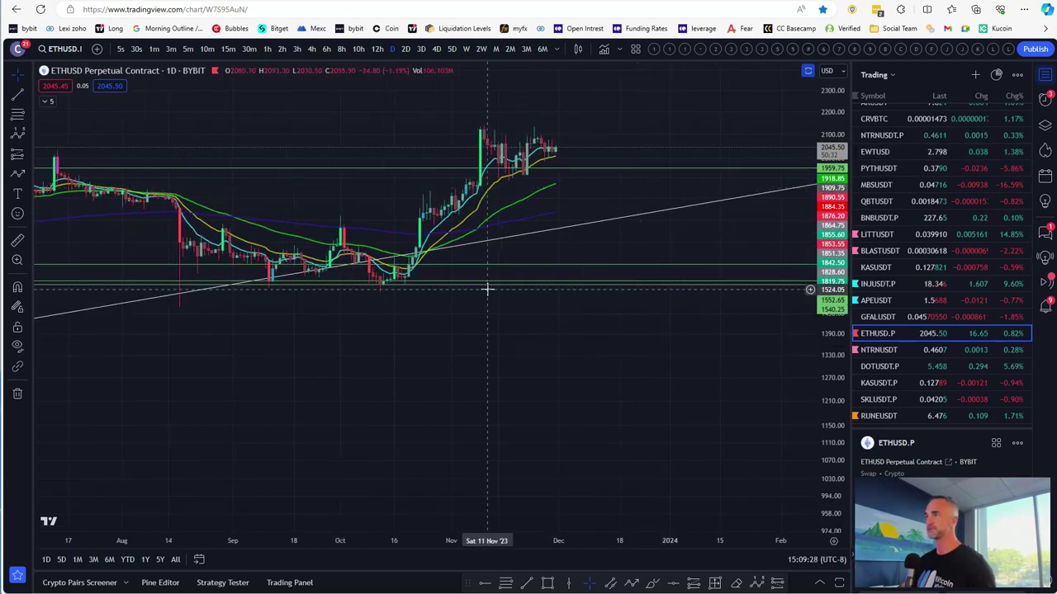
scroll(434, 144, "down", 4)
scroll(571, 164, "up", 5)
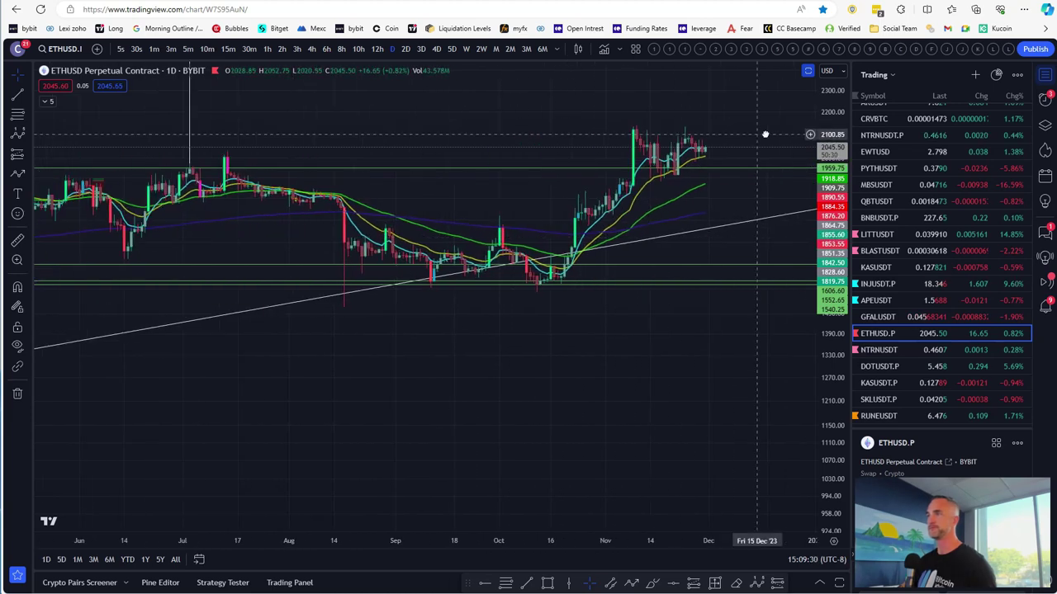
scroll(597, 189, "down", 5)
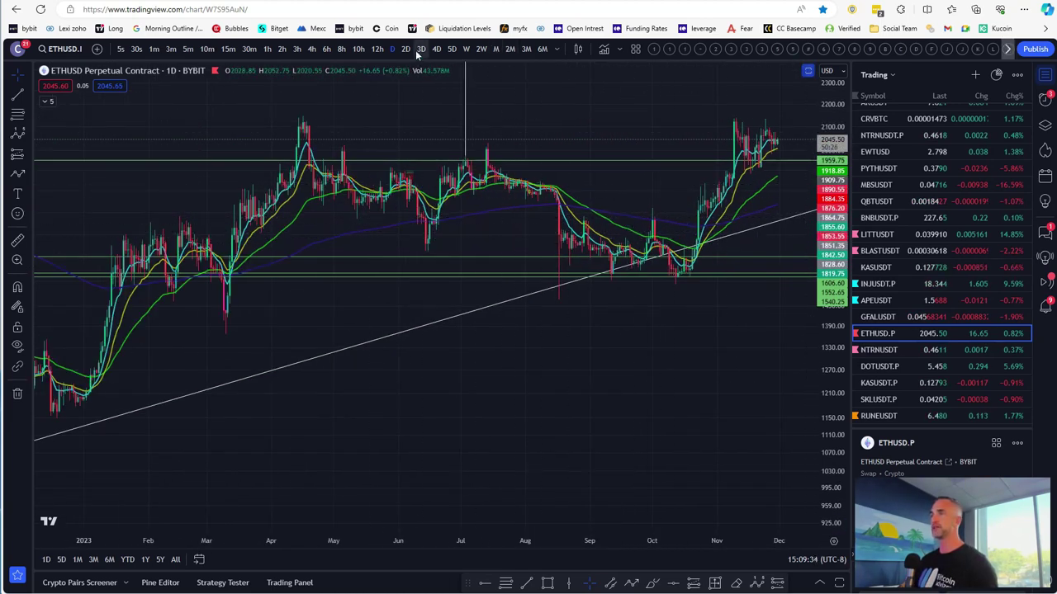
scroll(608, 328, "down", 5)
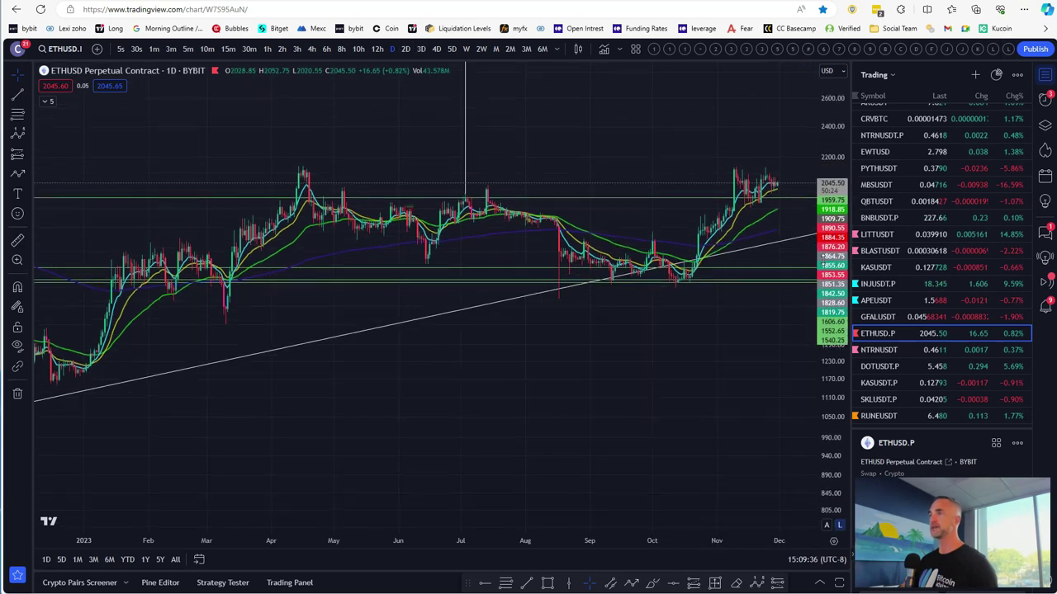
Step: Examine Ethereum's daily price action against the full rising trendline from the mid-2022 low to late 2023
scroll(497, 388, "down", 6)
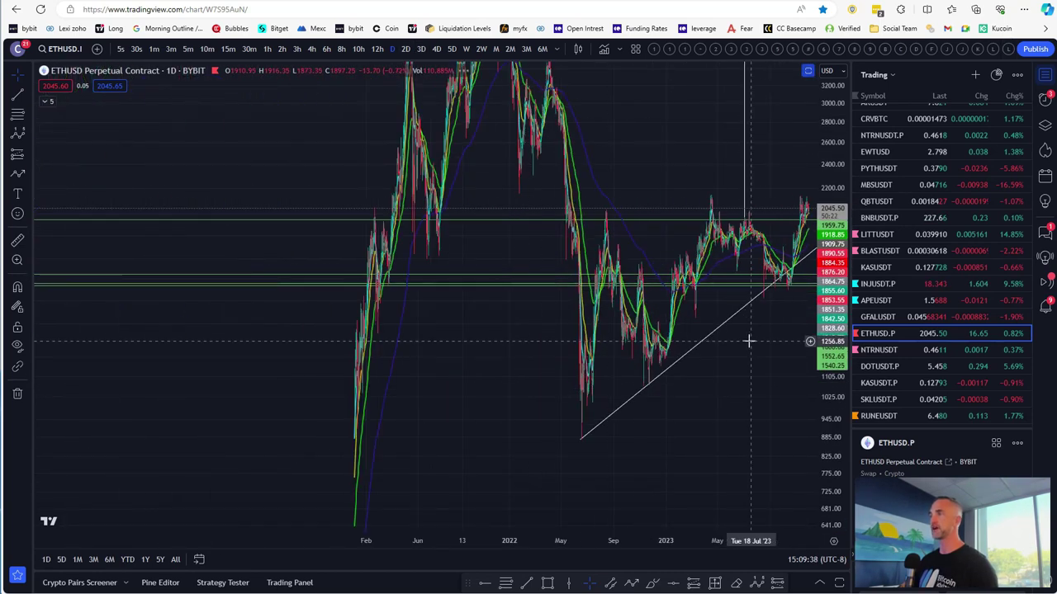
left_click_drag(727, 343, 646, 357)
scroll(639, 358, "up", 4)
left_click_drag(657, 169, 634, 171)
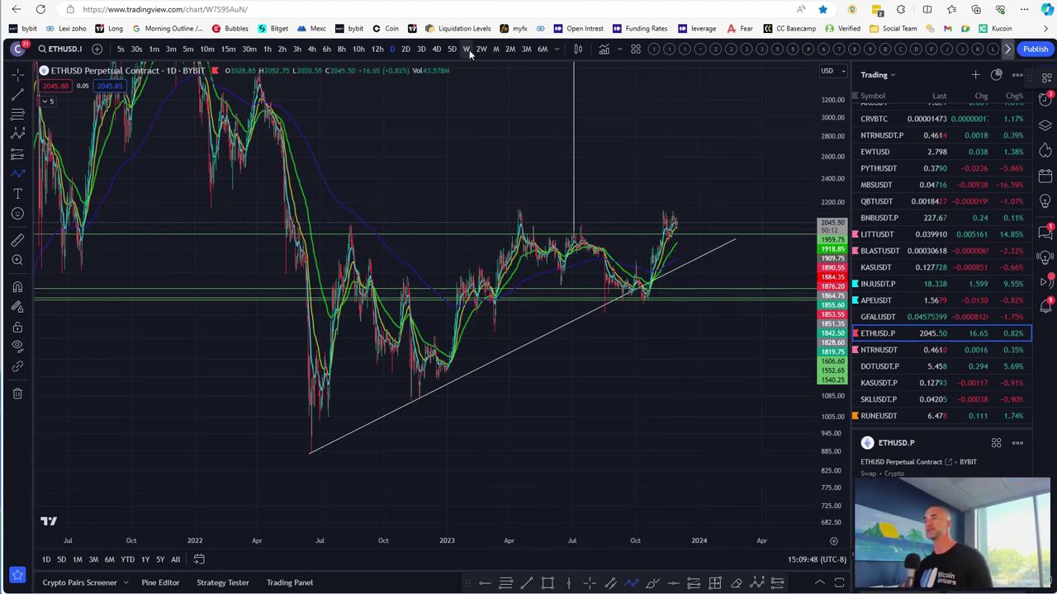
Step: Check the indicator panes below Ethereum's daily chart and return to the maximized price pane showing June to December 2023
double_click(676, 327)
scroll(433, 463, "up", 5)
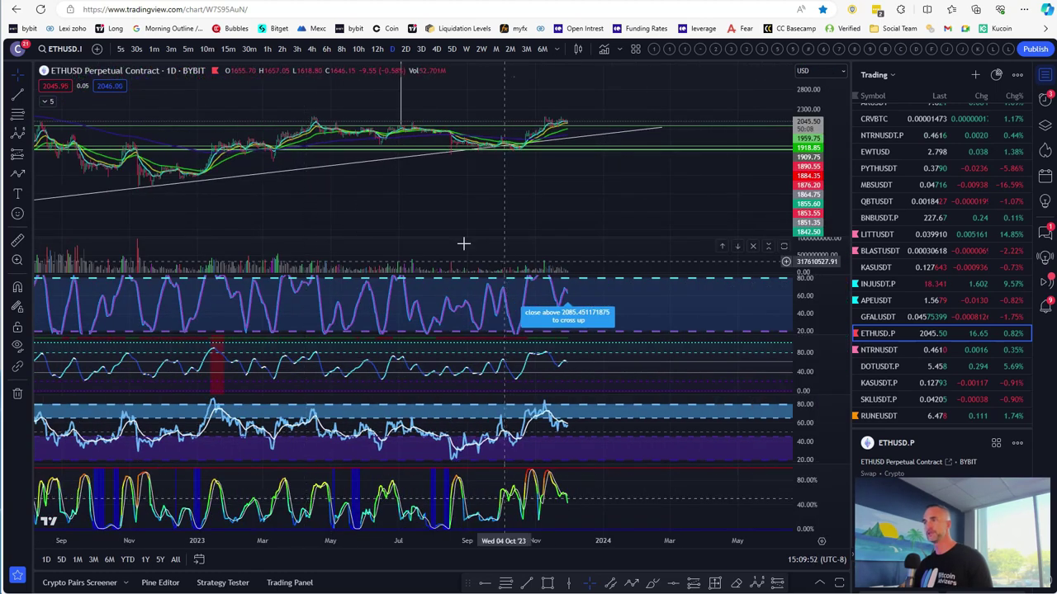
double_click(581, 177)
scroll(371, 259, "up", 5)
left_click_drag(408, 130, 657, 144)
scroll(658, 144, "up", 5)
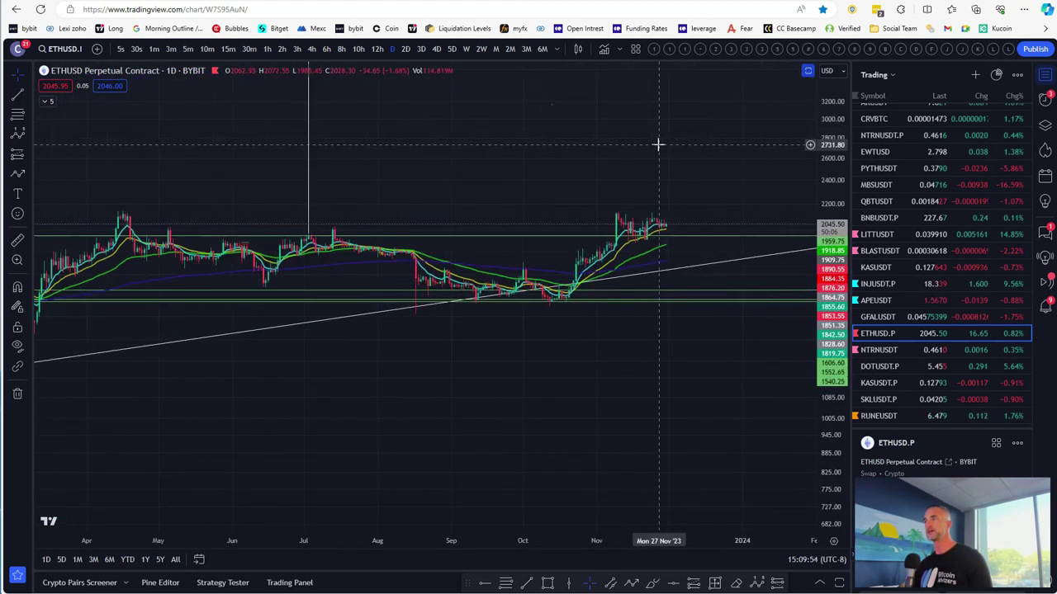
scroll(658, 145, "up", 1)
left_click_drag(821, 246, 824, 221)
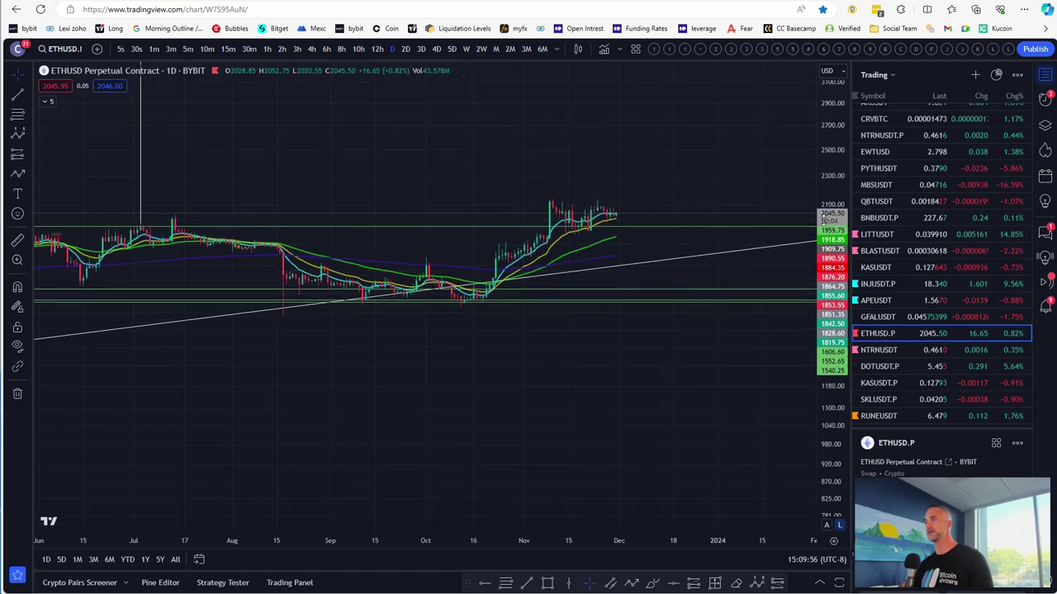
Step: Open ETHBTC from the watchlist and examine its daily candles against the falling trendlines, the projected path and the 0.05317 and 0.05136 levels
scroll(882, 264, "up", 10)
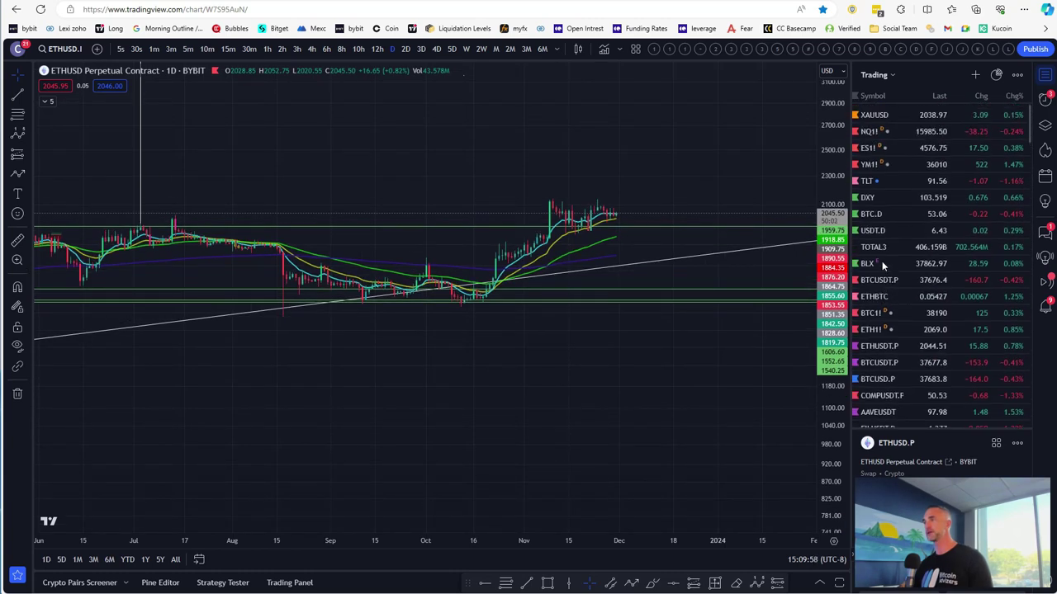
left_click(875, 296)
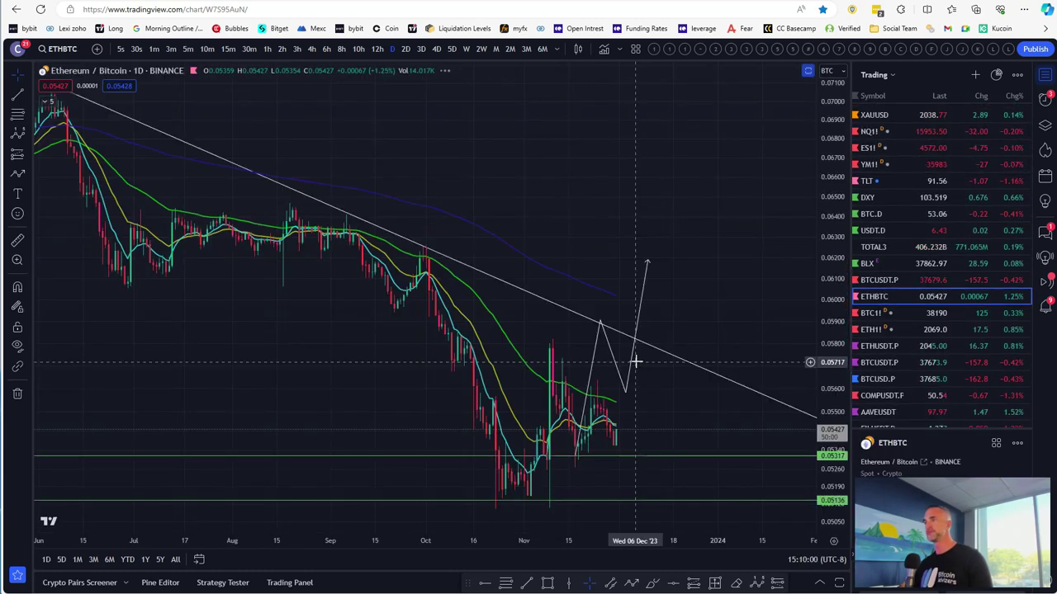
scroll(516, 467, "up", 3)
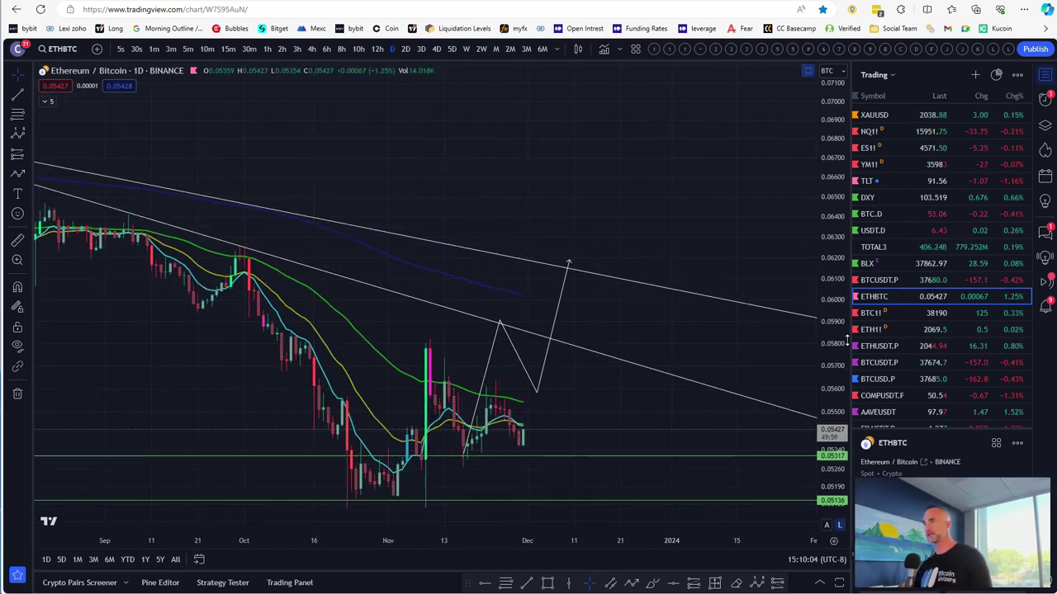
left_click_drag(847, 340, 840, 406)
left_click_drag(663, 269, 757, 171)
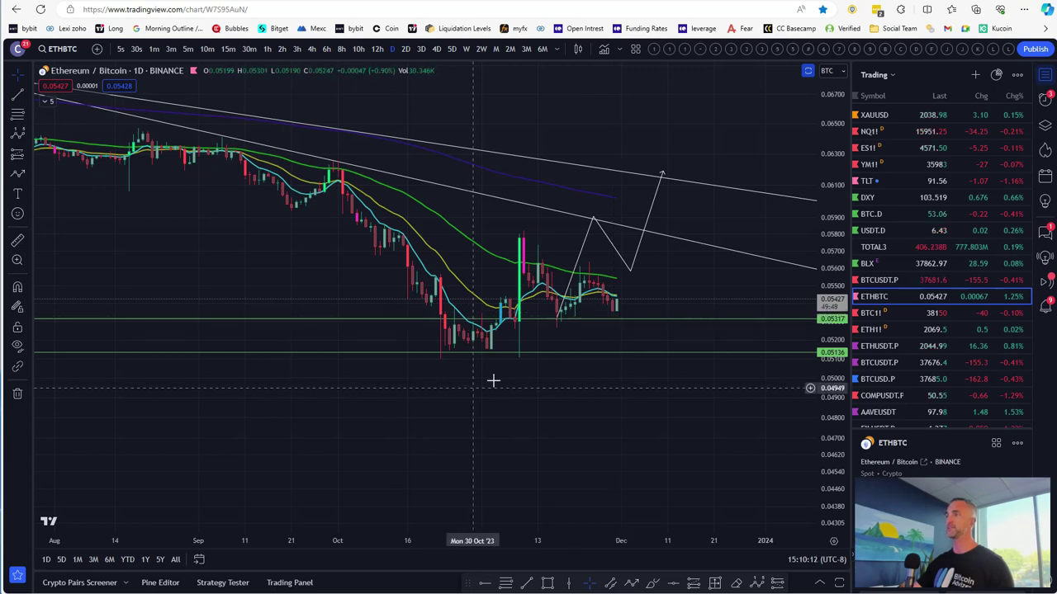
scroll(594, 297, "up", 3)
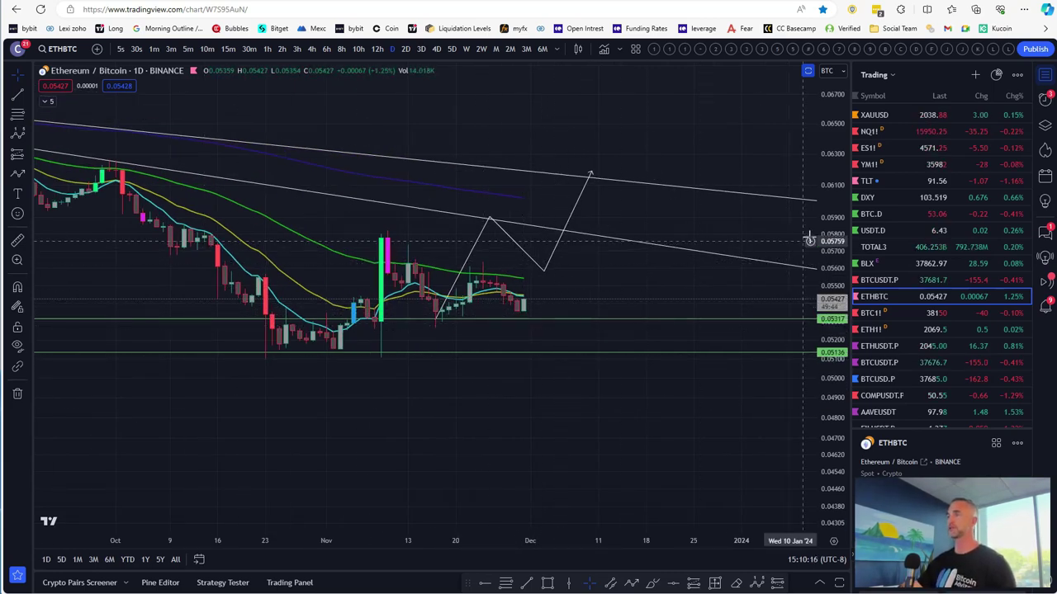
left_click_drag(827, 231, 827, 132)
scroll(411, 346, "down", 4)
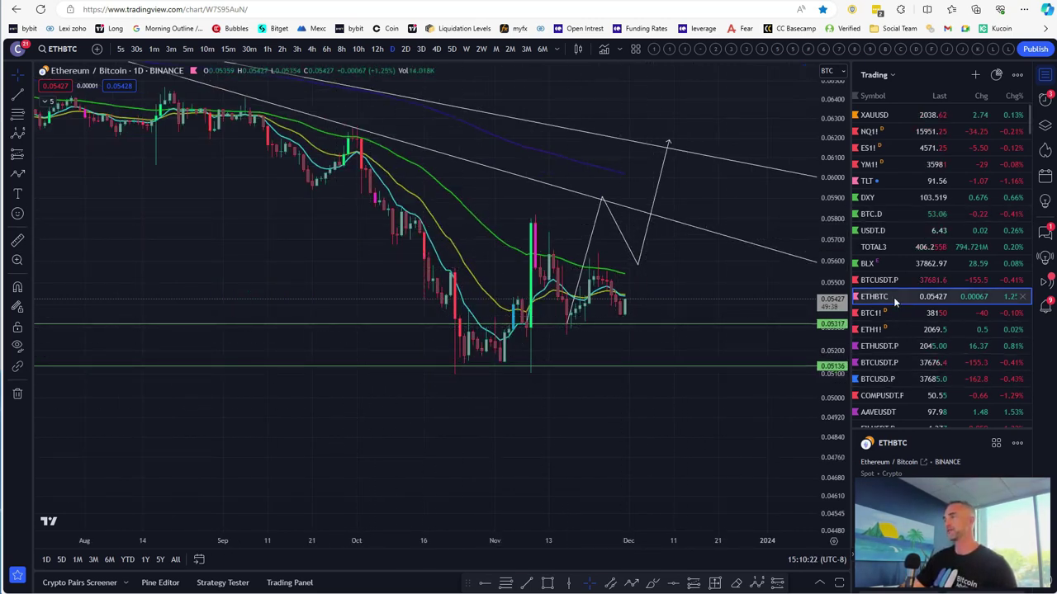
Step: Open ETHUSDT.P from the watchlist and erase the green vertical lines across the November 2023 candles
left_click(880, 346)
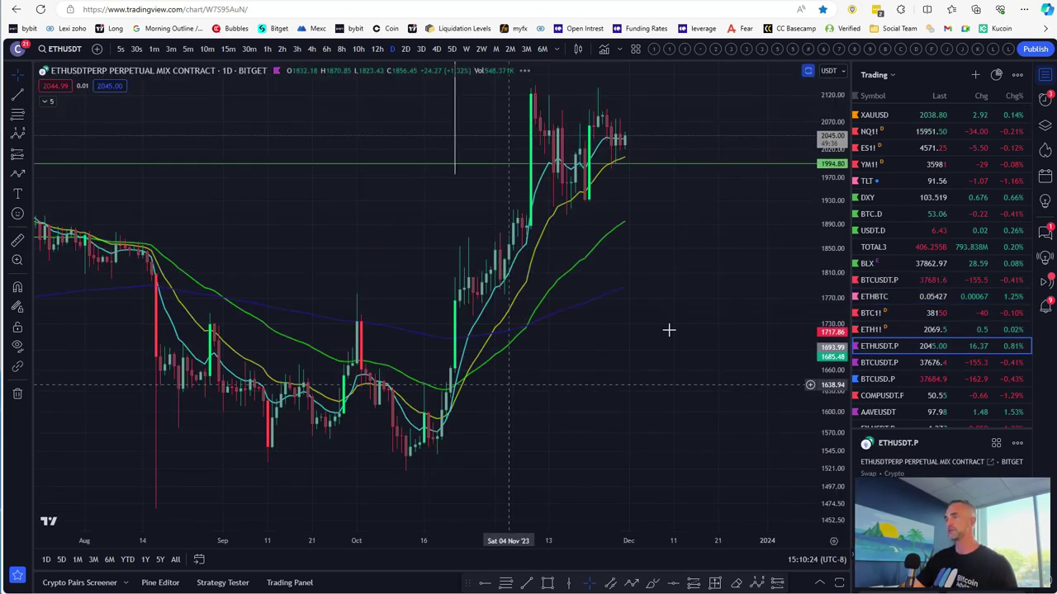
scroll(561, 241, "up", 3)
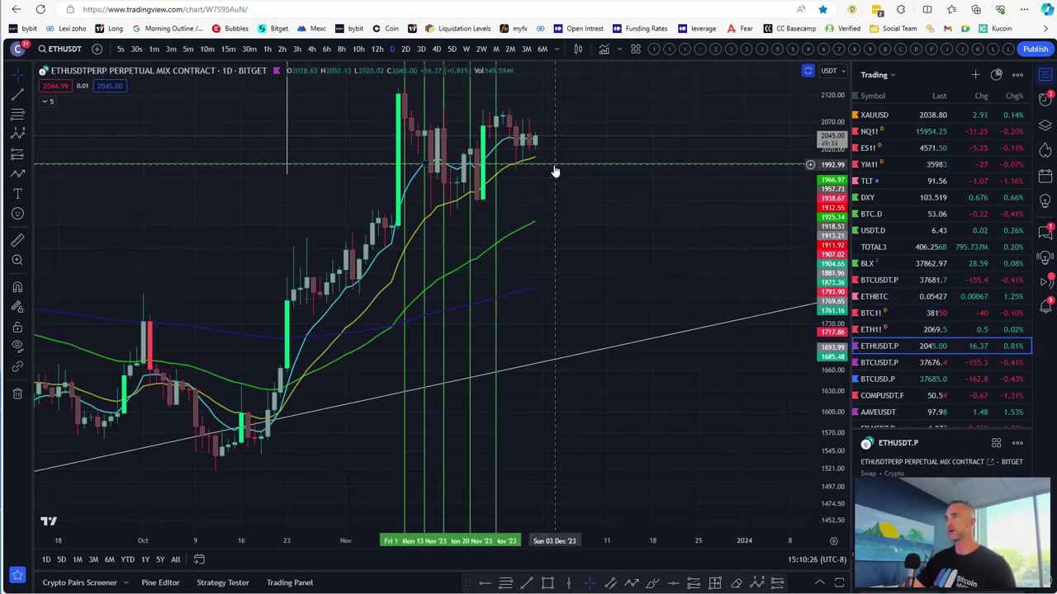
left_click(735, 584)
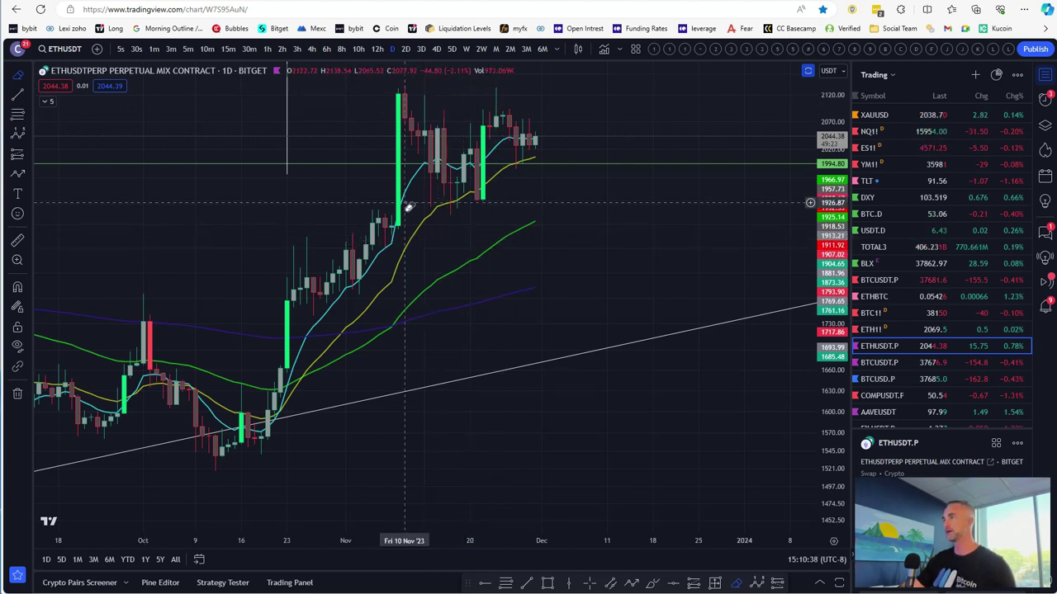
scroll(408, 207, "down", 5)
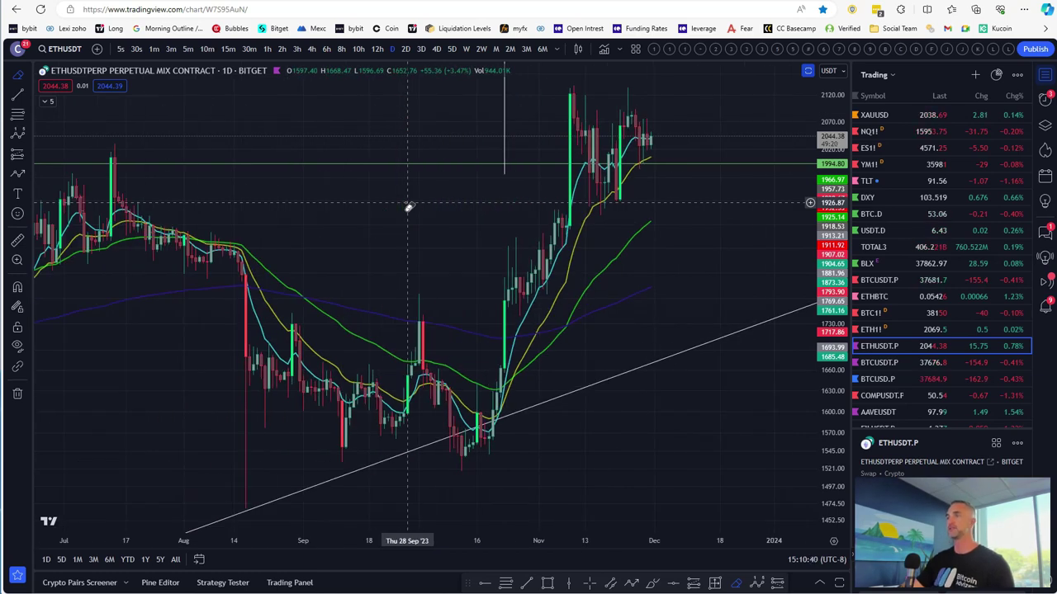
scroll(408, 208, "down", 3)
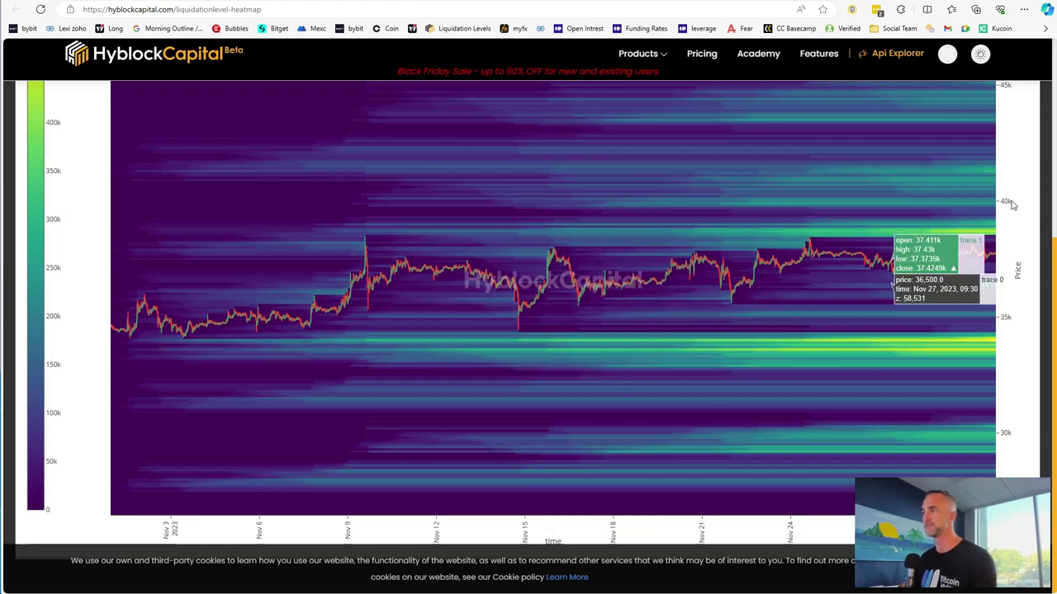
Step: On HyblockCapital's Liquidation Heatmap page, set the ticker to ETH and run the 1-month Binance heatmap
scroll(461, 257, "up", 4)
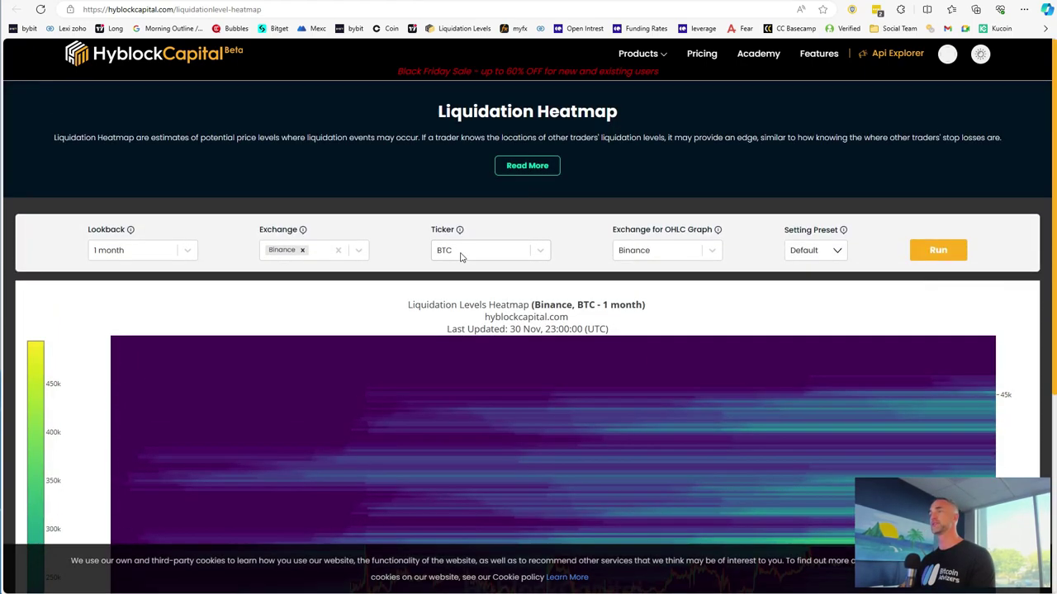
left_click(460, 257)
type("eth")
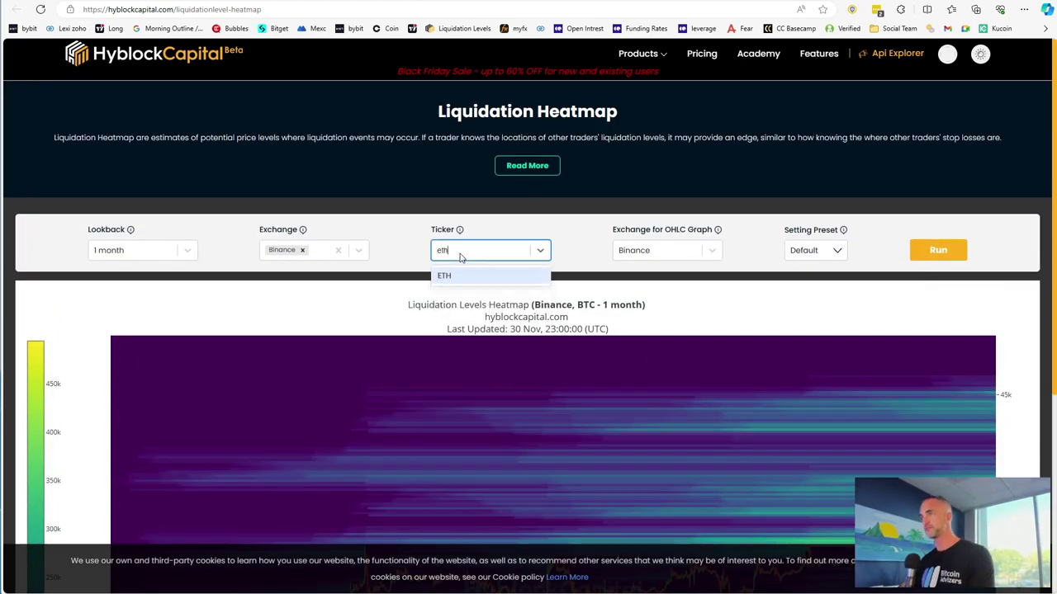
left_click(460, 278)
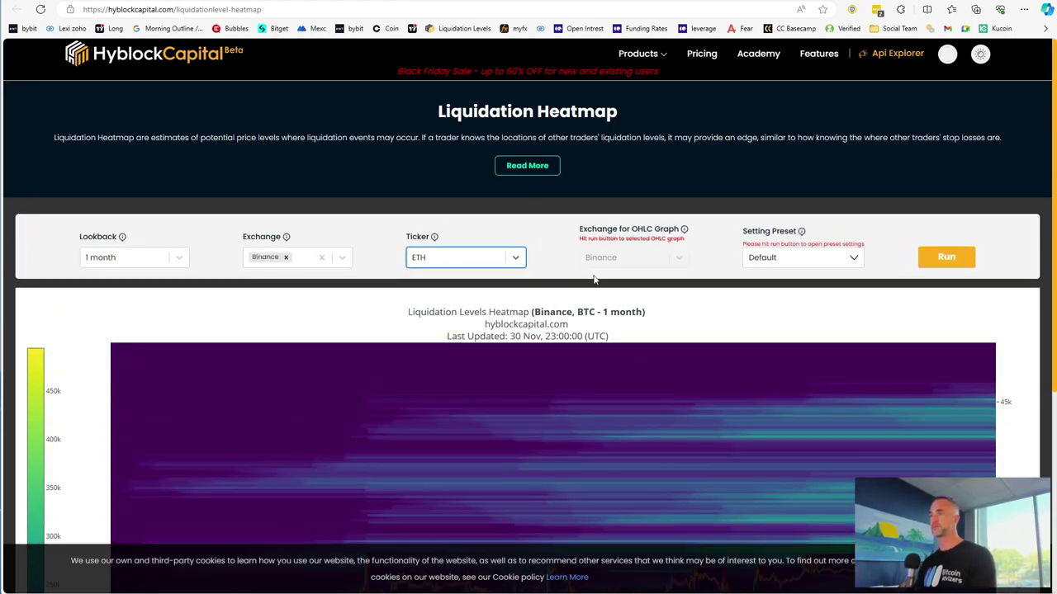
left_click(947, 257)
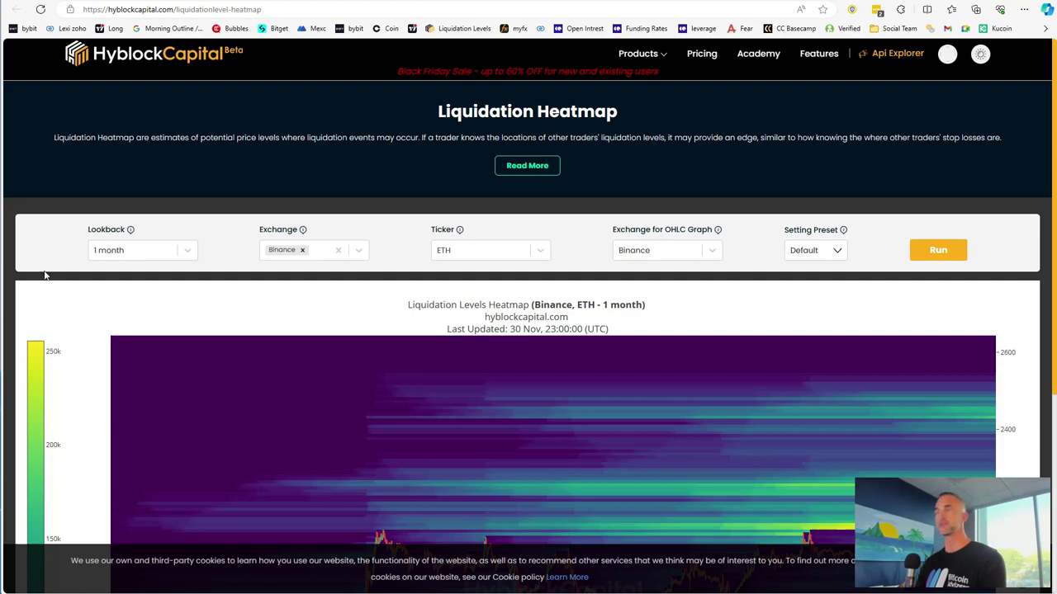
Step: Examine the ETH liquidation bands above and below the November price path on the heatmap
scroll(804, 379, "down", 4)
scroll(804, 380, "up", 2)
scroll(830, 348, "down", 2)
scroll(830, 348, "down", 1)
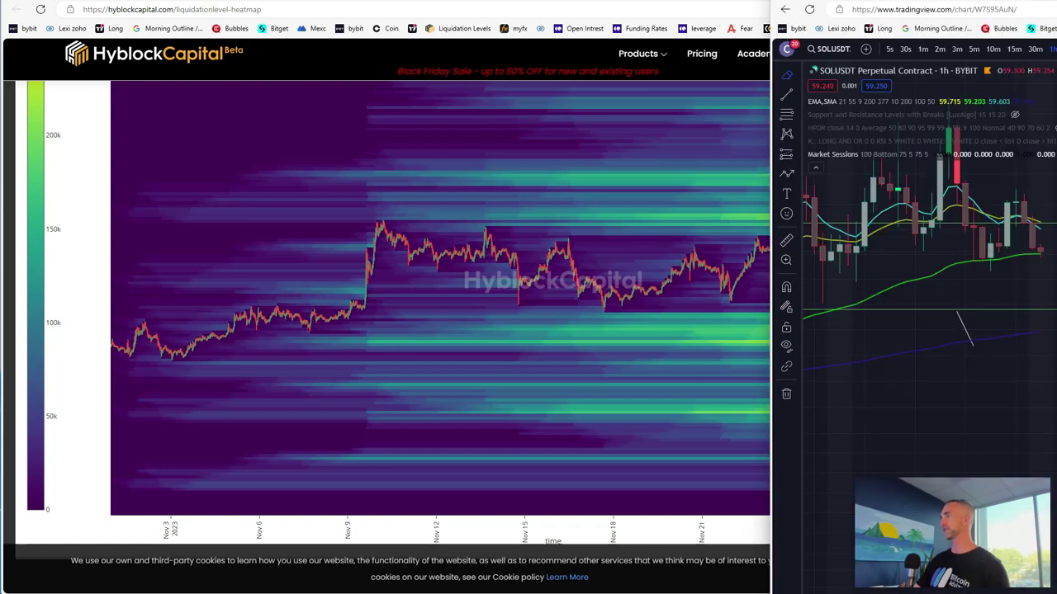
Step: Switch back to TradingView's ETHUSDT.P chart and open BTCUSDT.P from the watchlist, showing the daily candles from September to December 2023
left_click(636, 137)
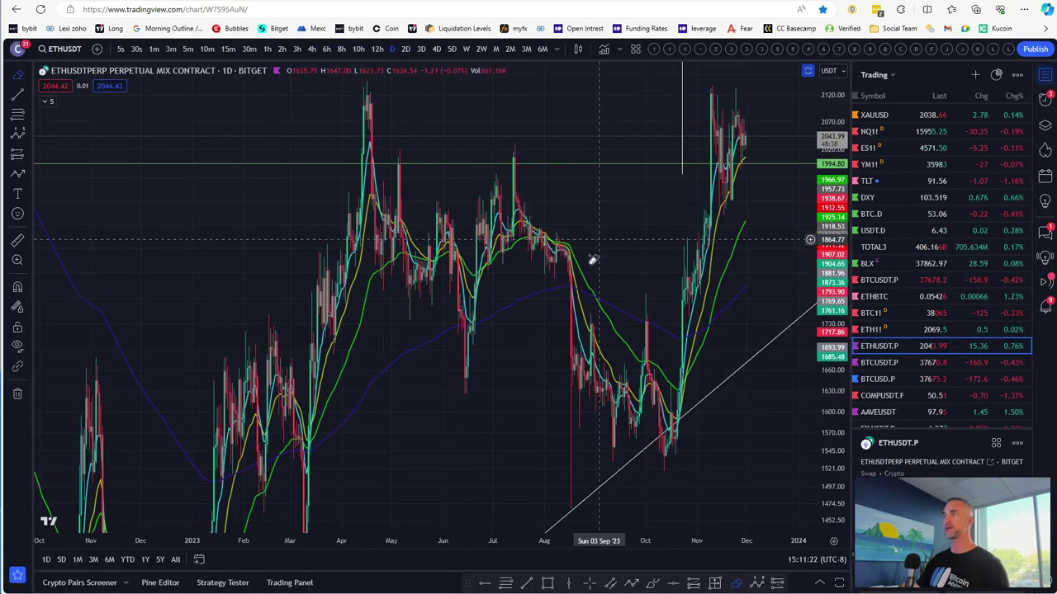
scroll(582, 274, "down", 3)
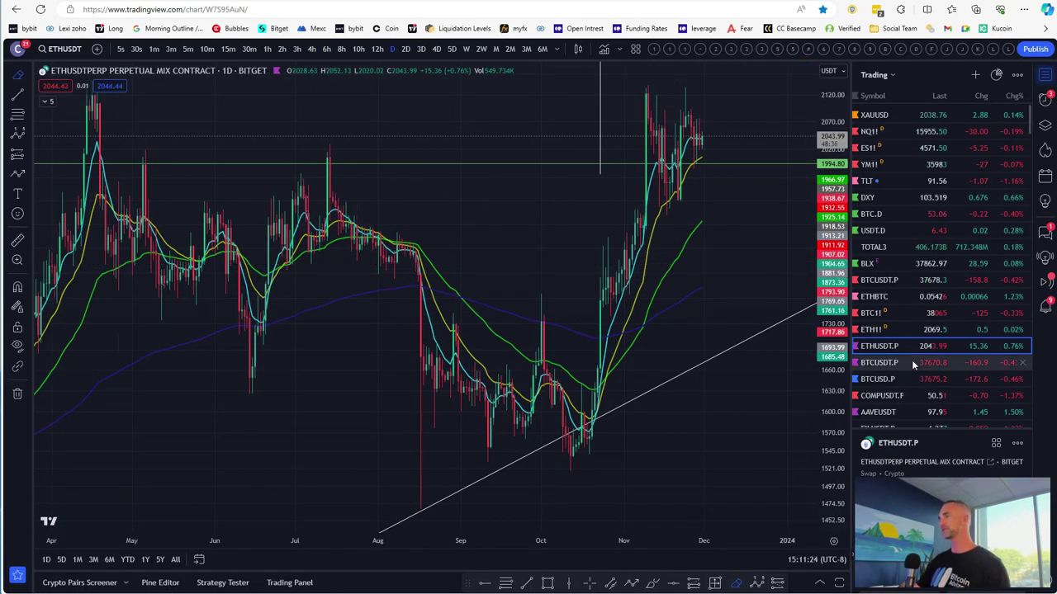
left_click(896, 281)
scroll(377, 180, "up", 5)
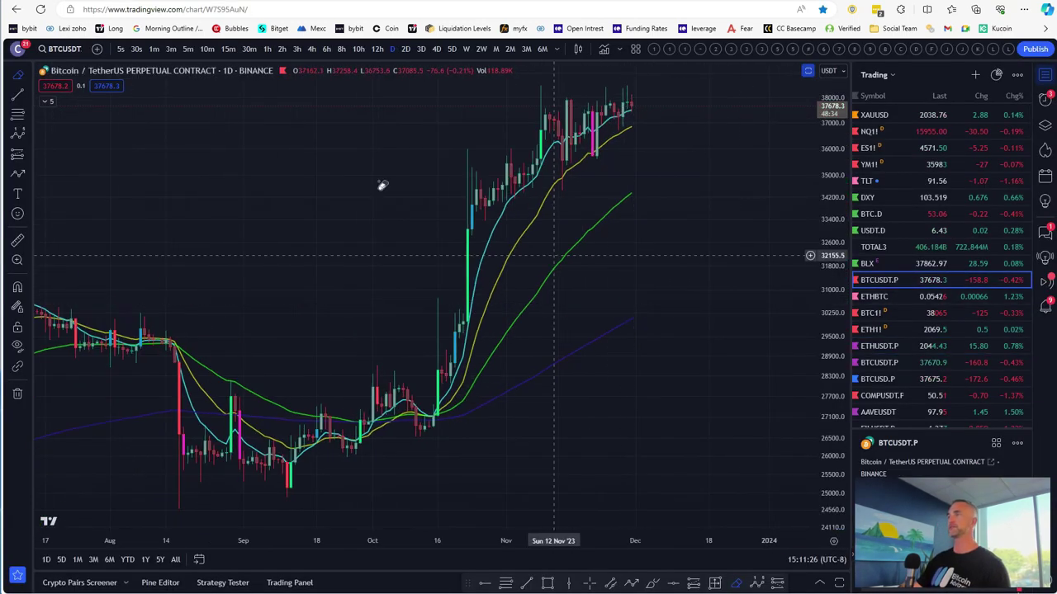
scroll(467, 108, "up", 4)
scroll(682, 160, "up", 5)
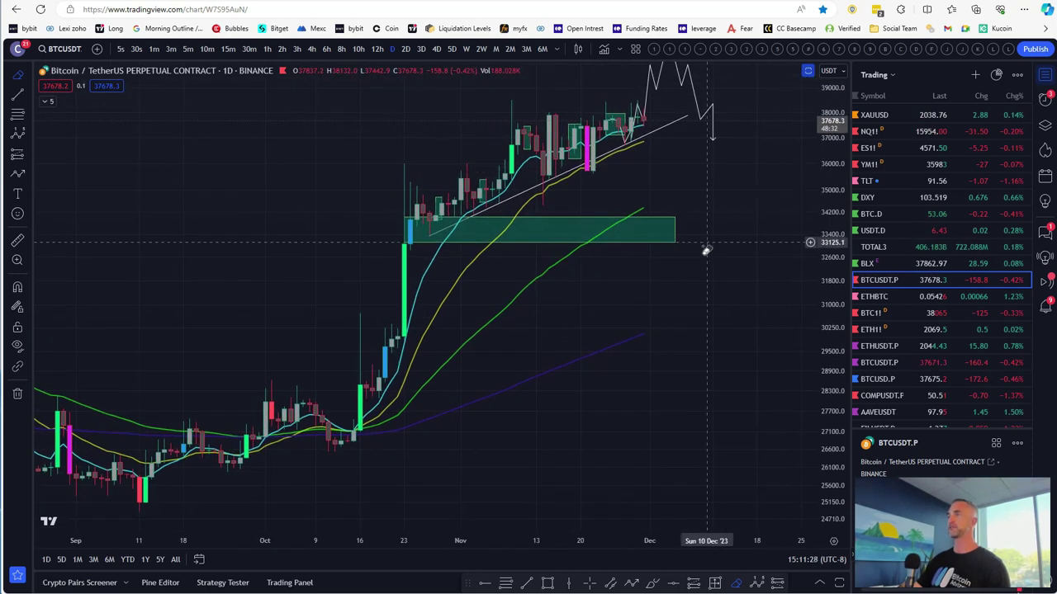
Step: Examine Bitcoin's November daily candles against the rising trendline, the green support zone and the projected path
scroll(600, 193, "up", 3)
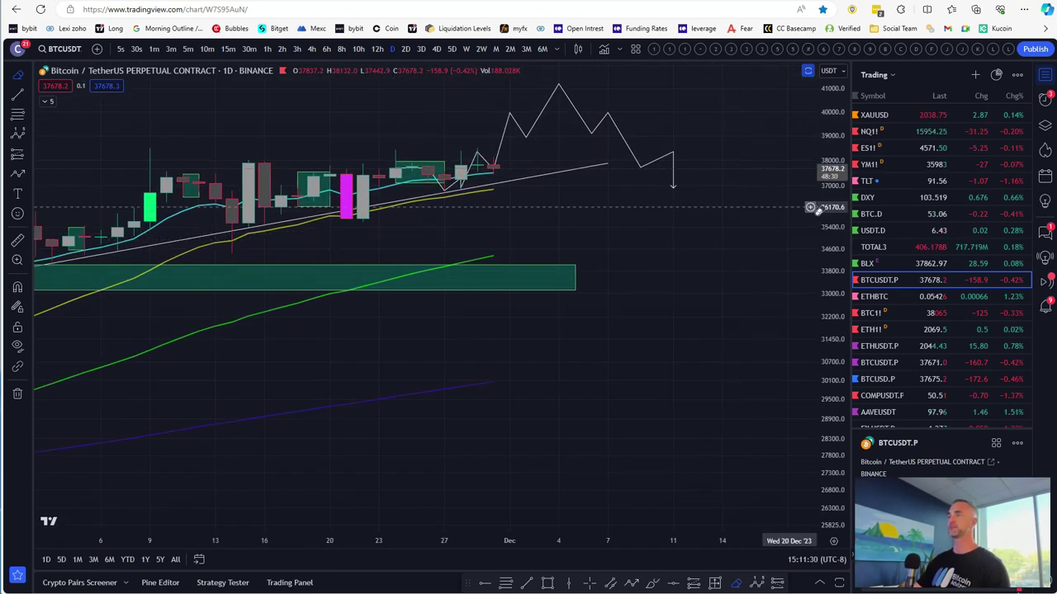
scroll(544, 240, "up", 2)
scroll(561, 246, "down", 8)
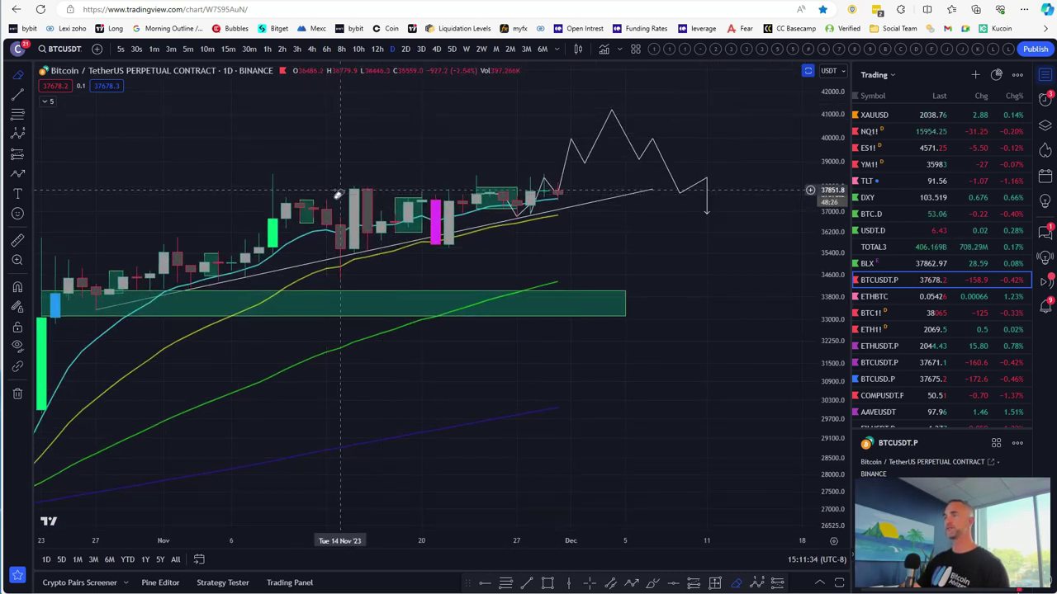
scroll(622, 222, "up", 3)
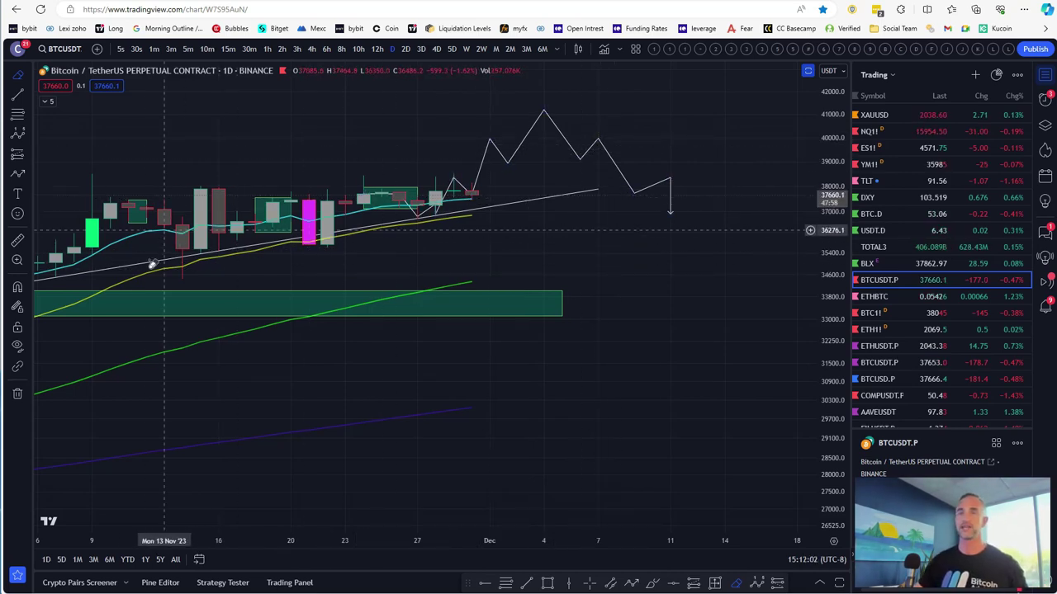
scroll(430, 201, "down", 3)
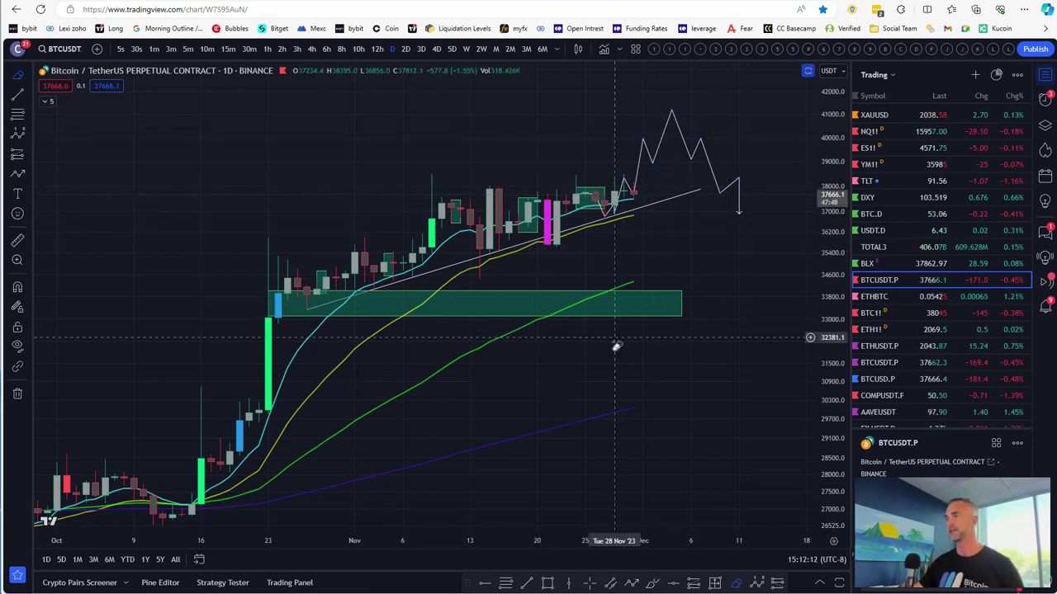
Step: Restore Bitcoin's indicator panes, inspect the lowest oscillator maximized back to June 2023, and return to the full daily layout
double_click(713, 264)
scroll(611, 446, "up", 3)
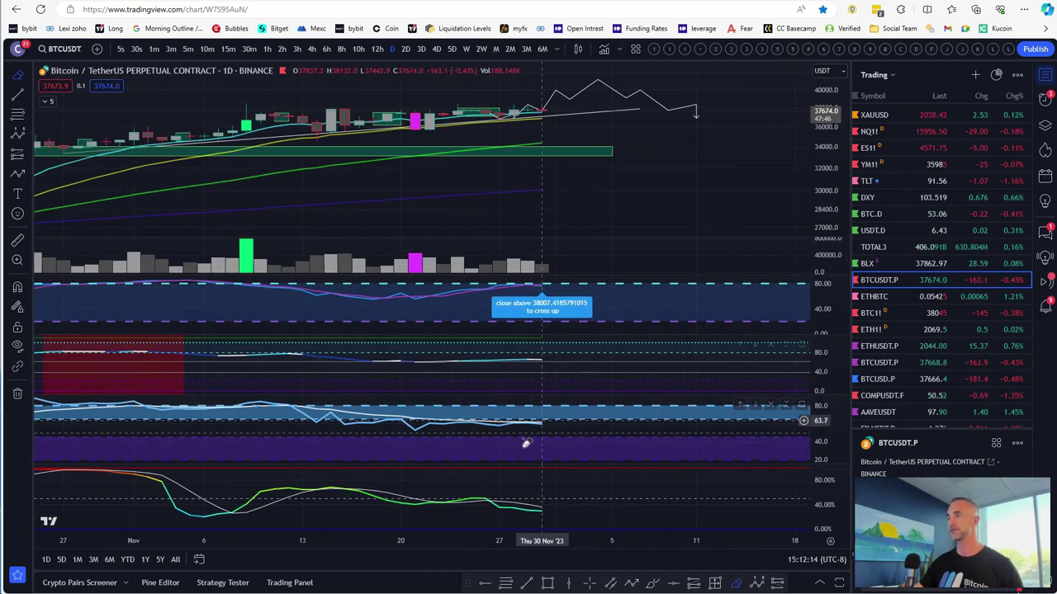
double_click(636, 486)
scroll(575, 390, "down", 3)
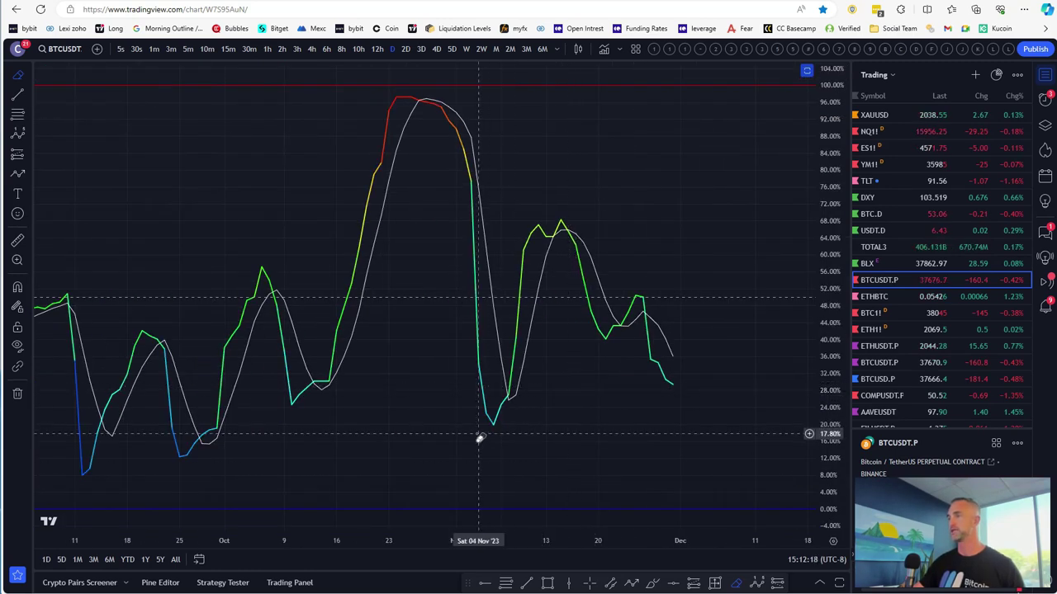
scroll(481, 439, "down", 3)
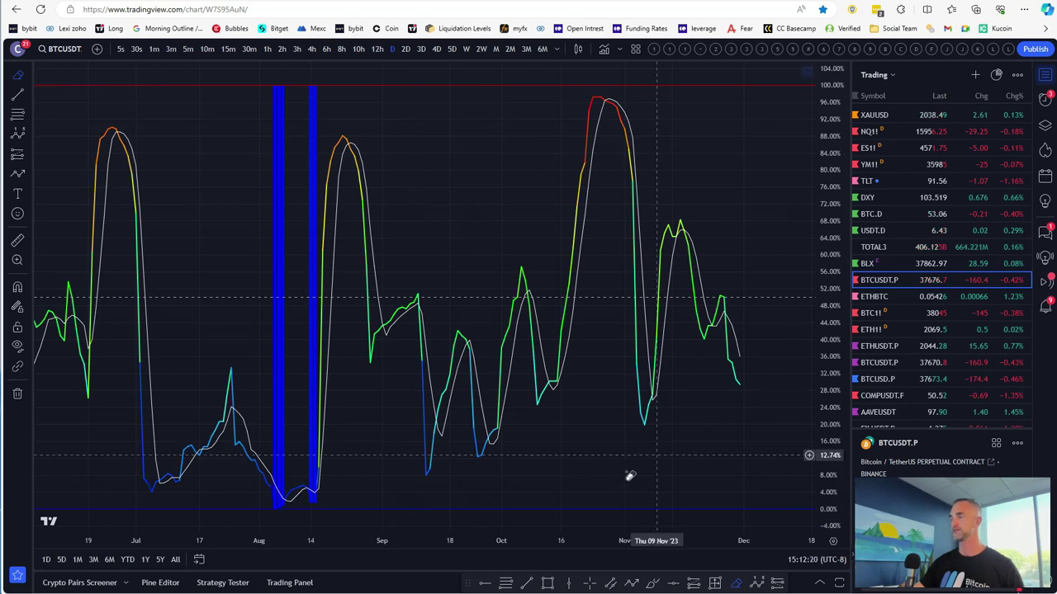
double_click(755, 213)
scroll(658, 255, "up", 3)
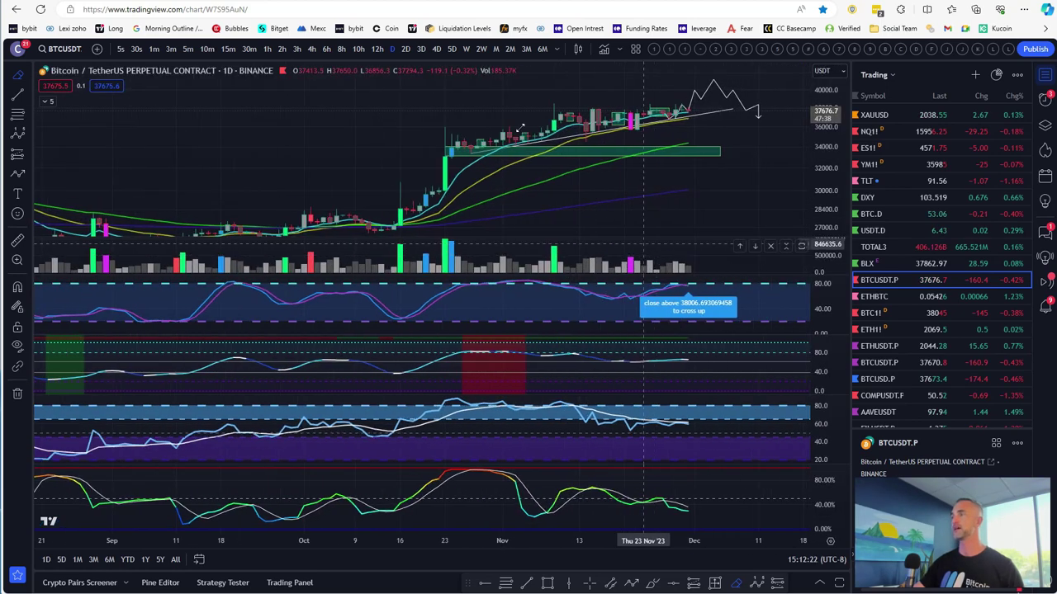
Step: Switch BTCUSDT.P to the 4-hour timeframe and maximize its price pane
left_click(312, 50)
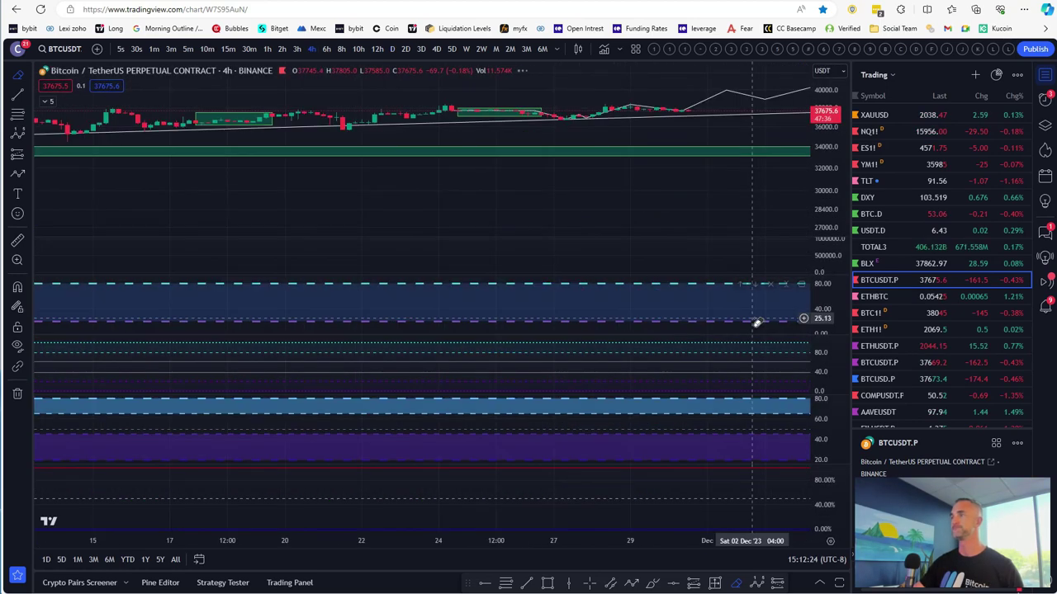
double_click(740, 189)
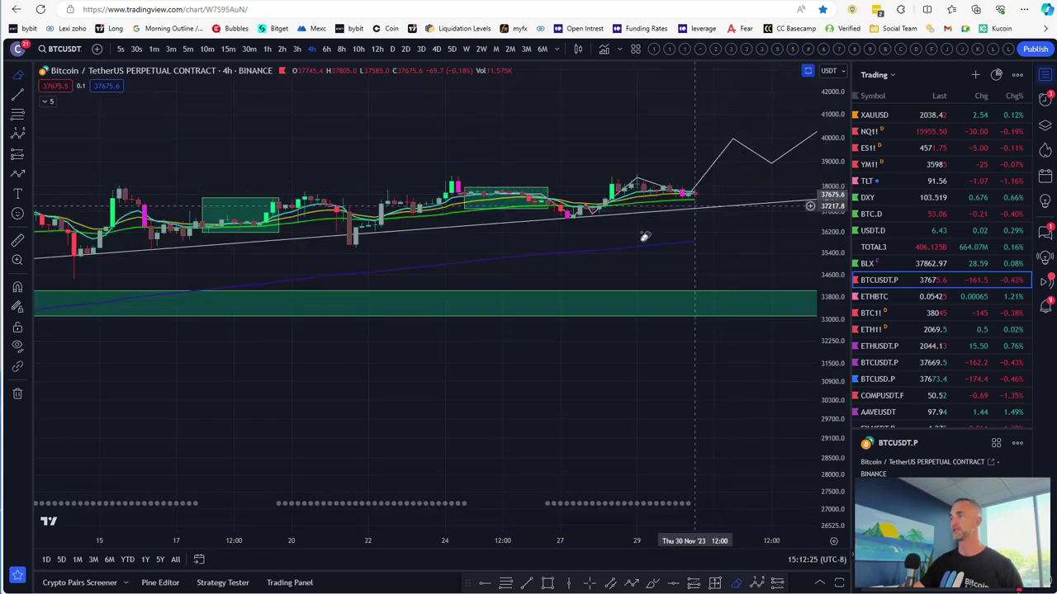
Step: Check Bitcoin's 4-hour indicator panes, then maximize the price pane and examine the rising trendline and green boxes back to late October
double_click(743, 253)
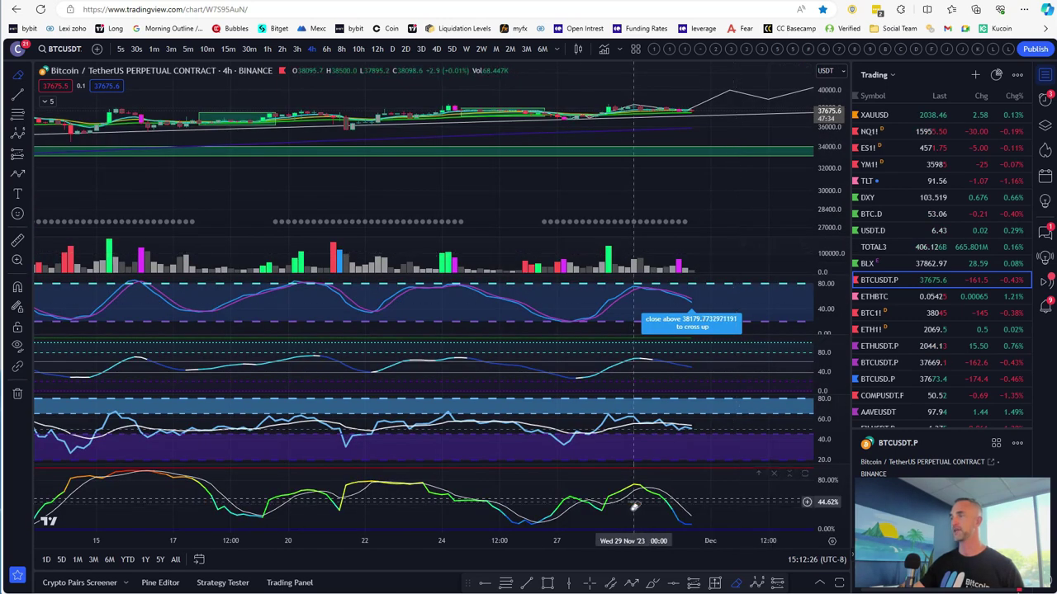
double_click(750, 130)
left_click_drag(832, 305, 832, 168)
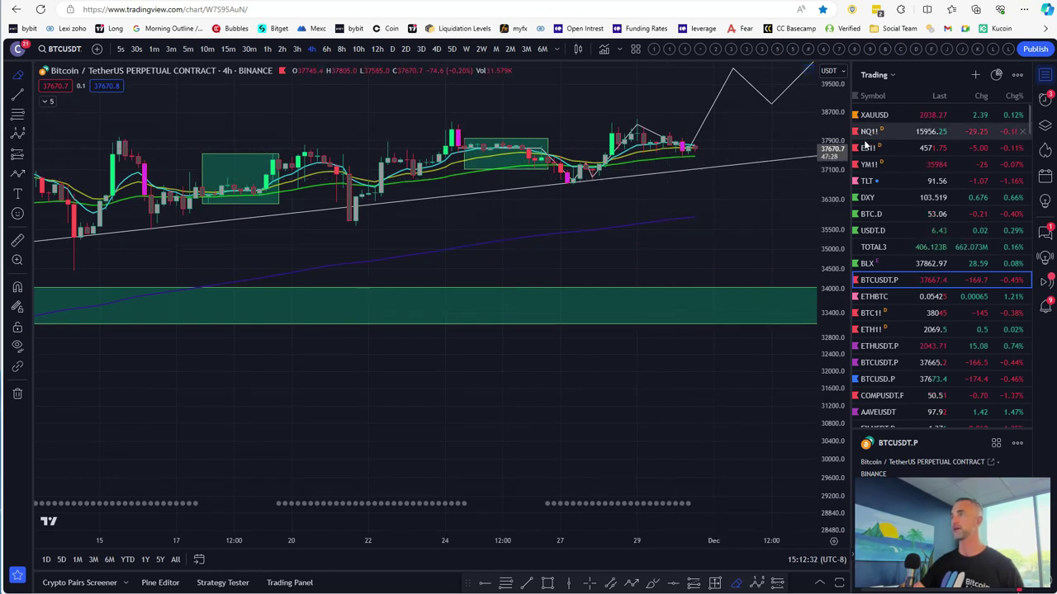
scroll(646, 297, "down", 4)
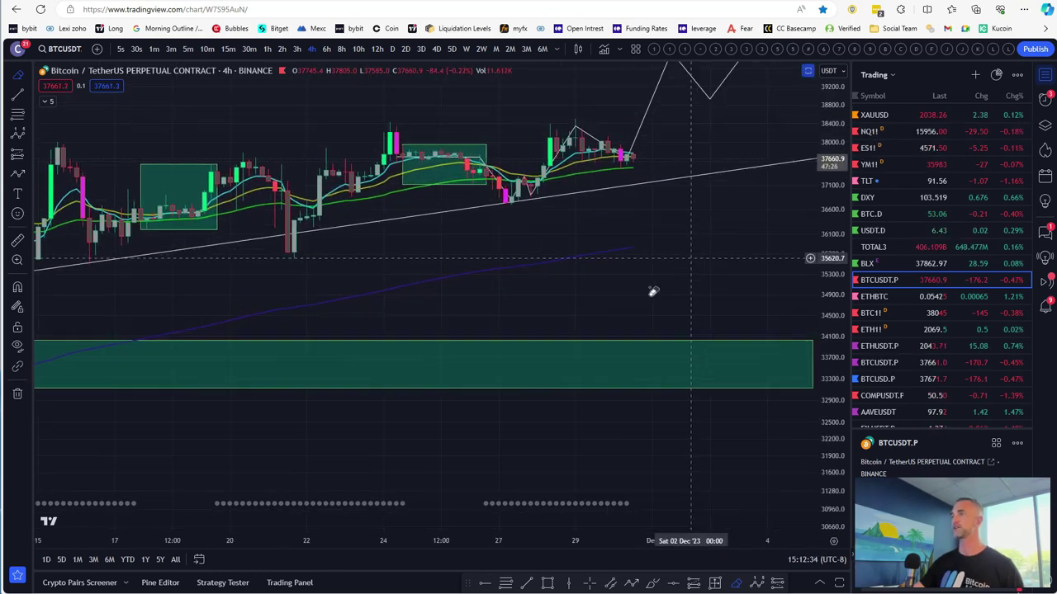
scroll(590, 281, "down", 2)
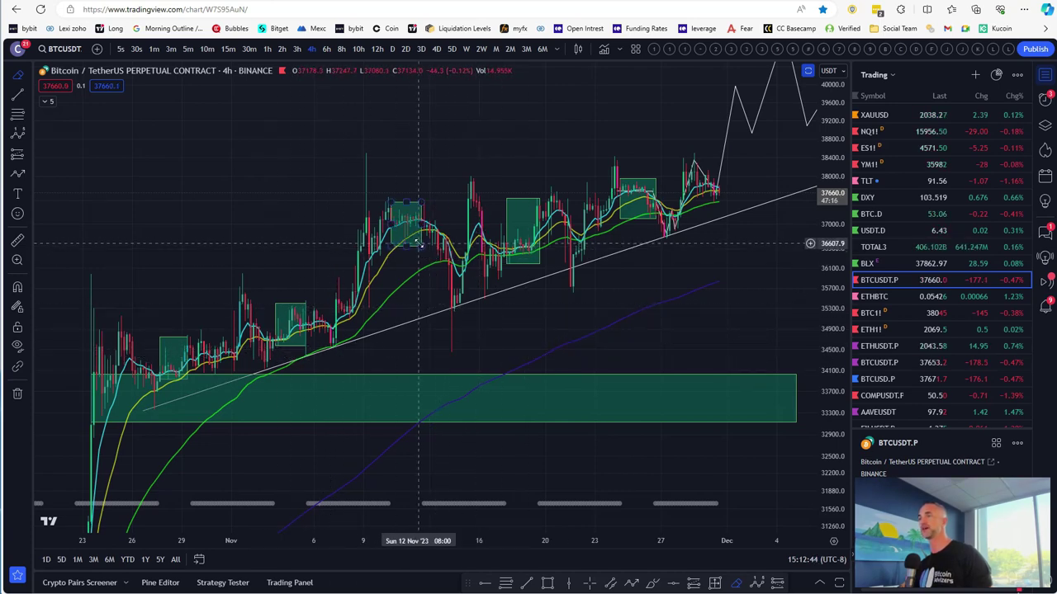
scroll(578, 219, "up", 3)
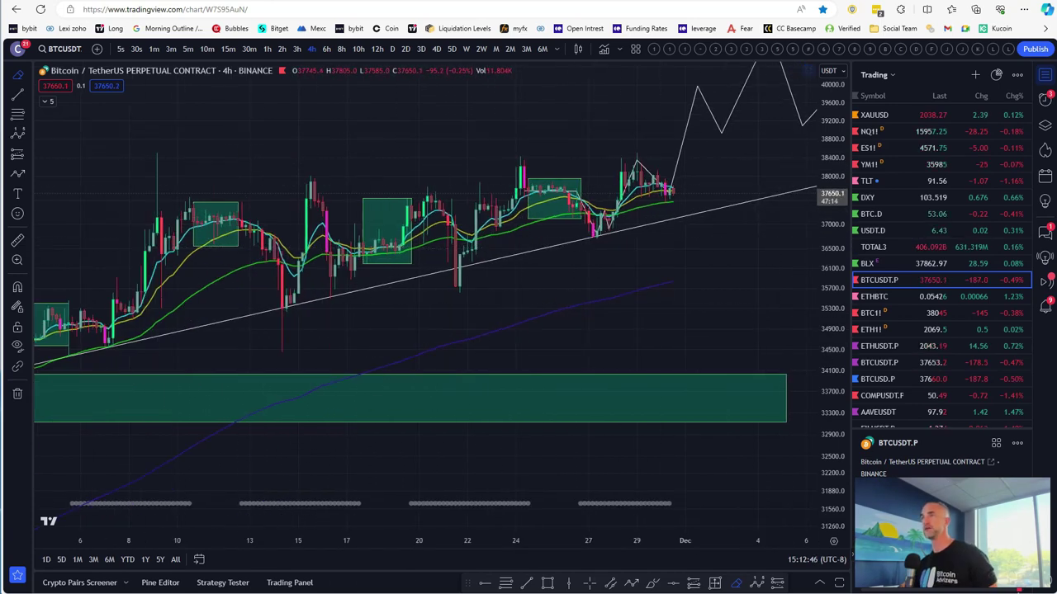
Step: Open google.com in a new browser tab and reject all optional cookies
key("ctrl+t")
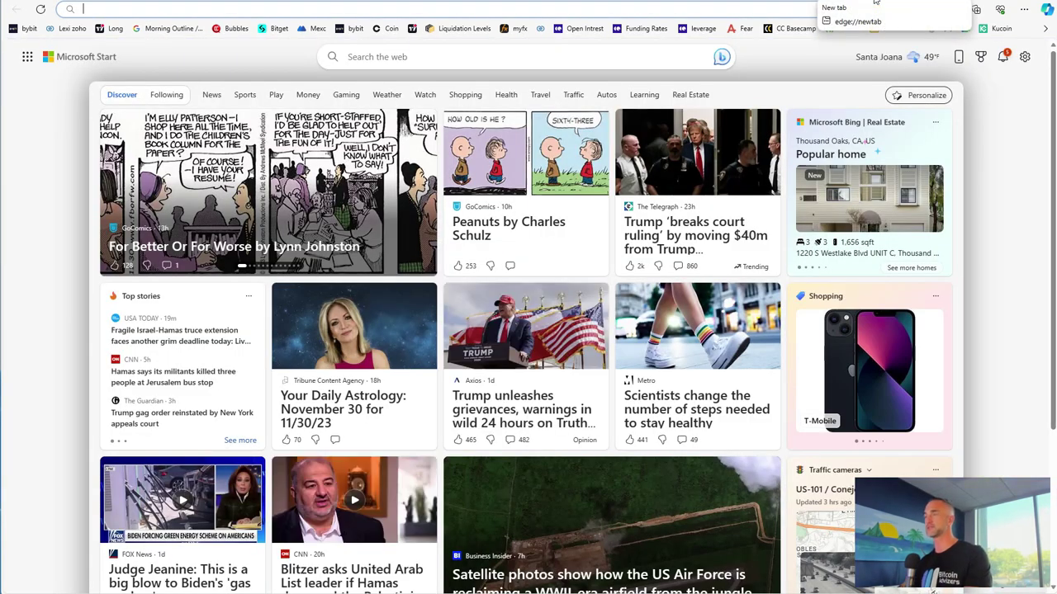
type("google.com")
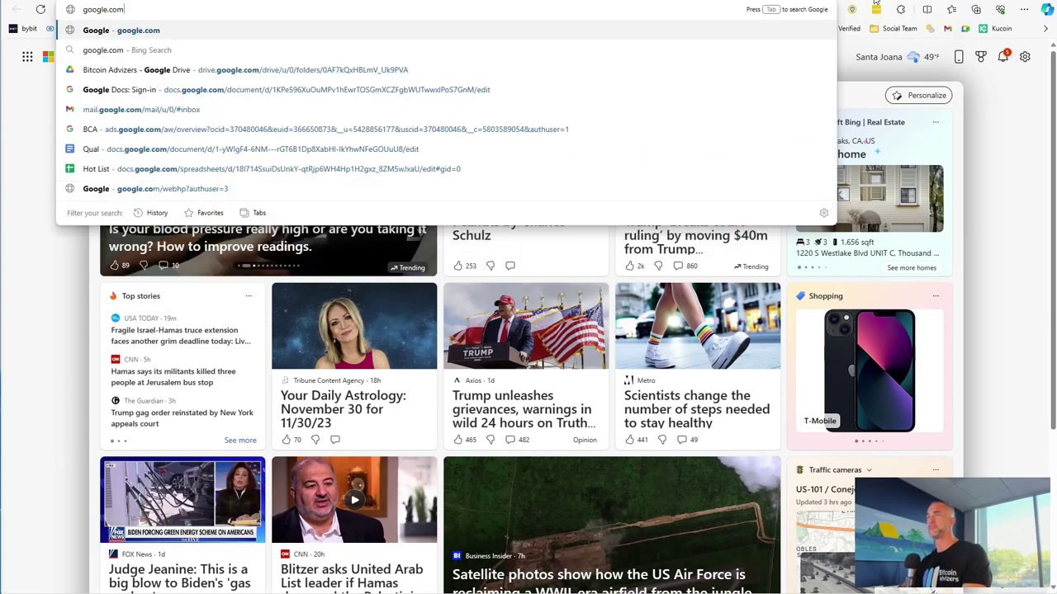
key("Return")
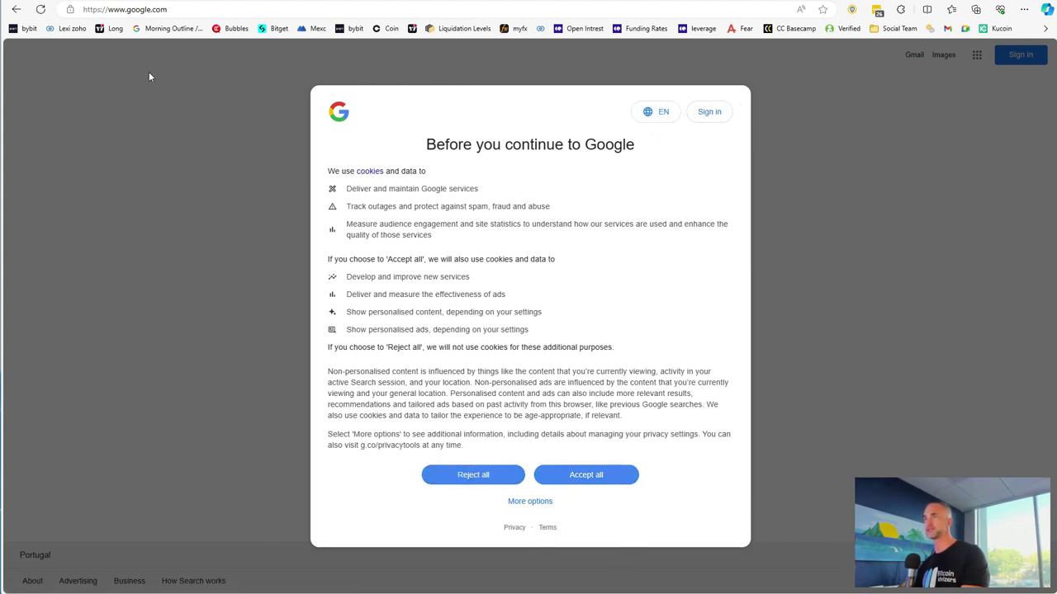
left_click(600, 13)
type("j")
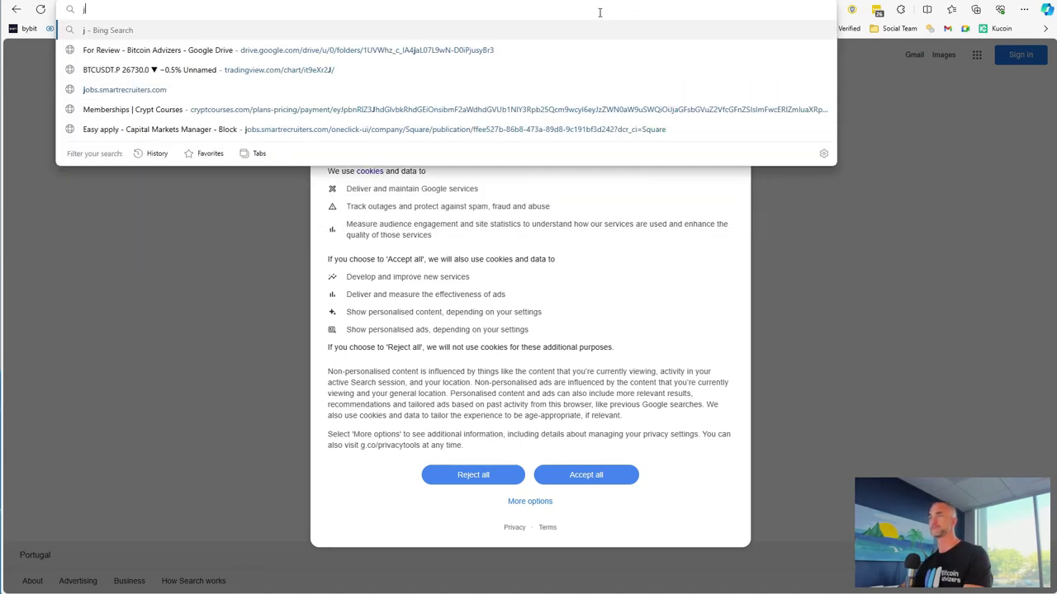
key("BackSpace")
left_click(435, 477)
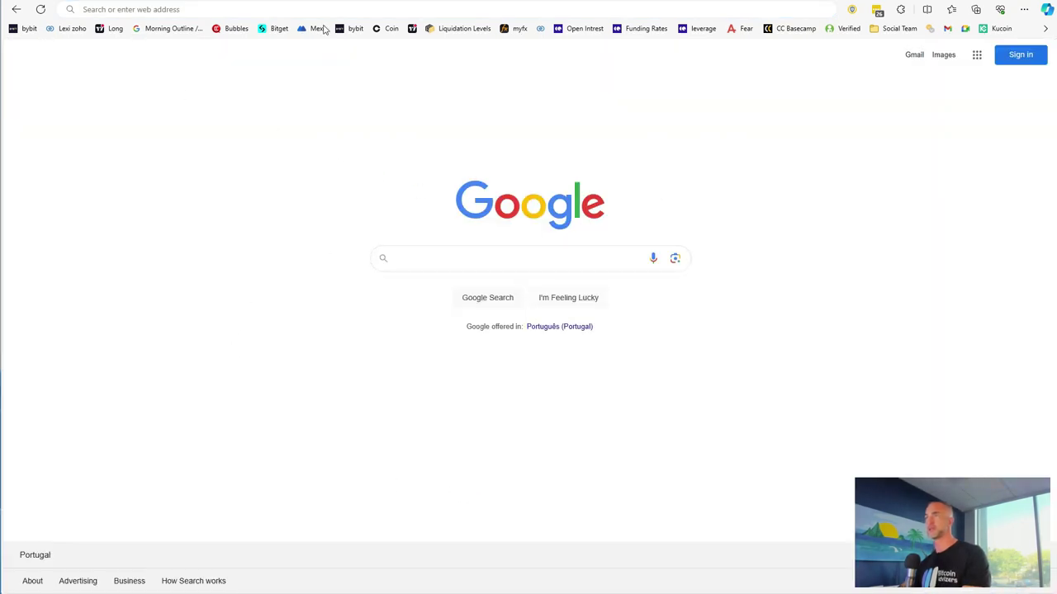
Step: Open the bookmarked Myfxbook economic calendar and review the November 30 releases, including US PCE and jobless claims
left_click(516, 31)
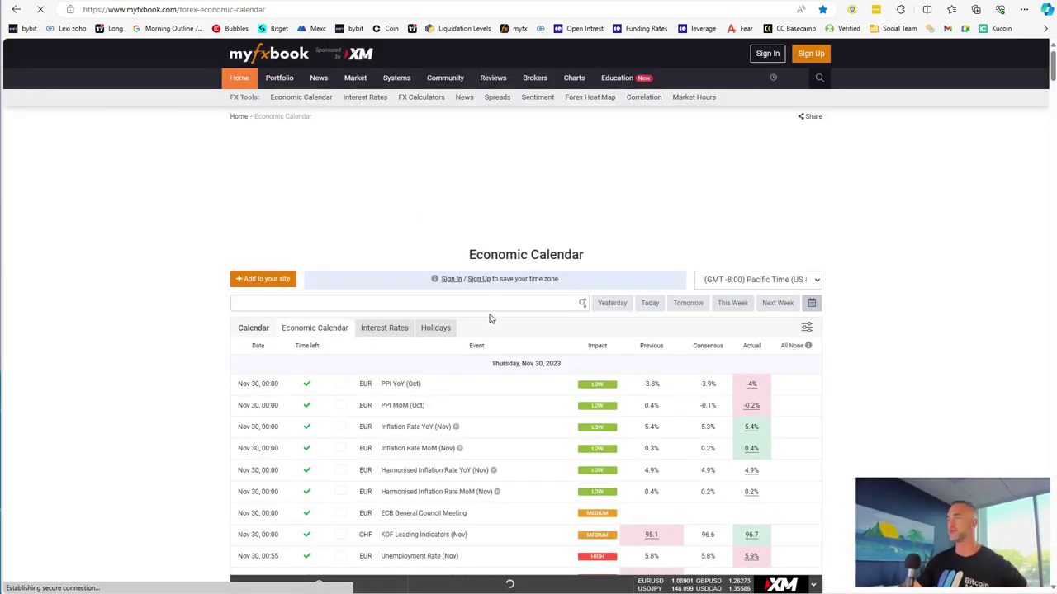
scroll(490, 335, "down", 10)
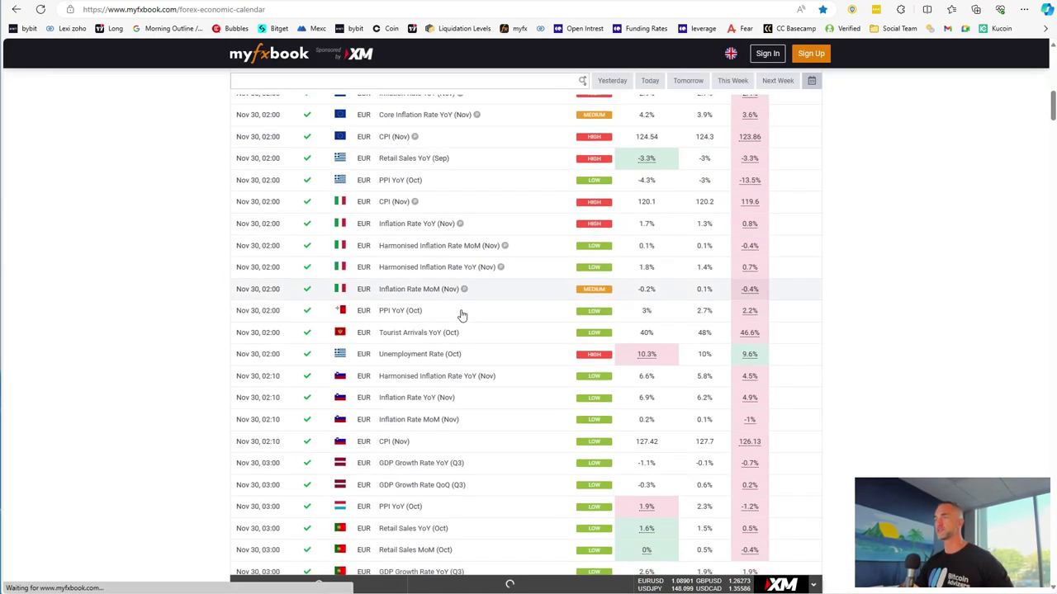
scroll(462, 315, "down", 8)
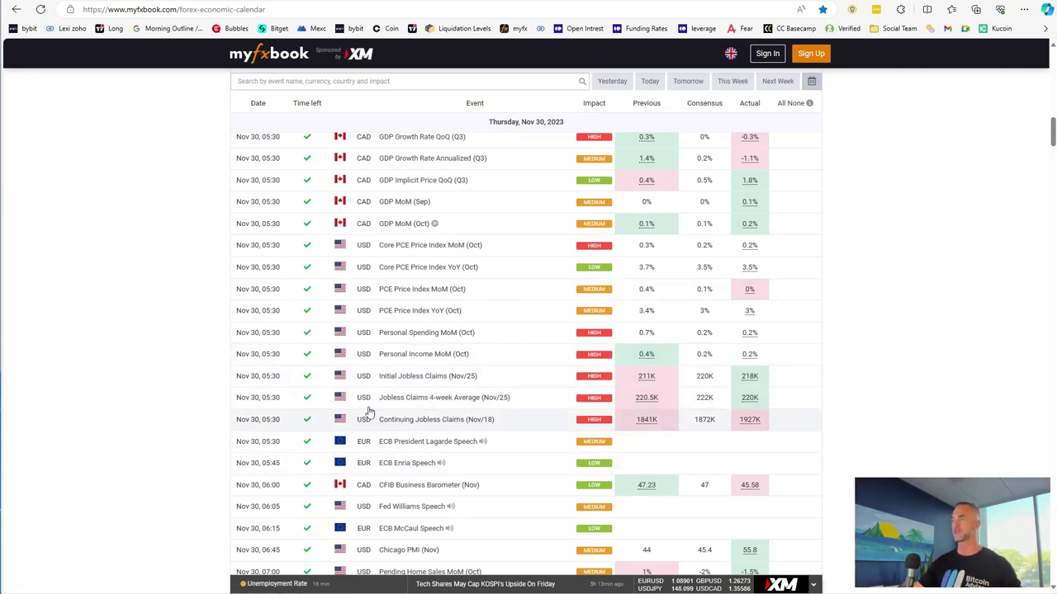
scroll(408, 386, "up", 5)
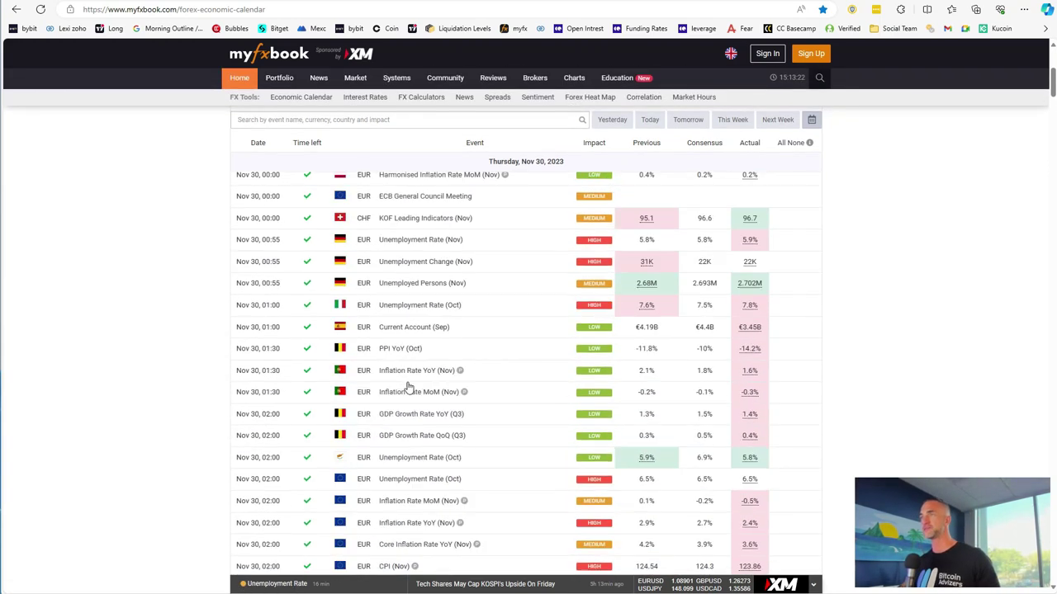
Step: Review the calendar's December 1 events, including the US manufacturing PMI releases and the Fed Chair Powell speech
scroll(408, 386, "down", 15)
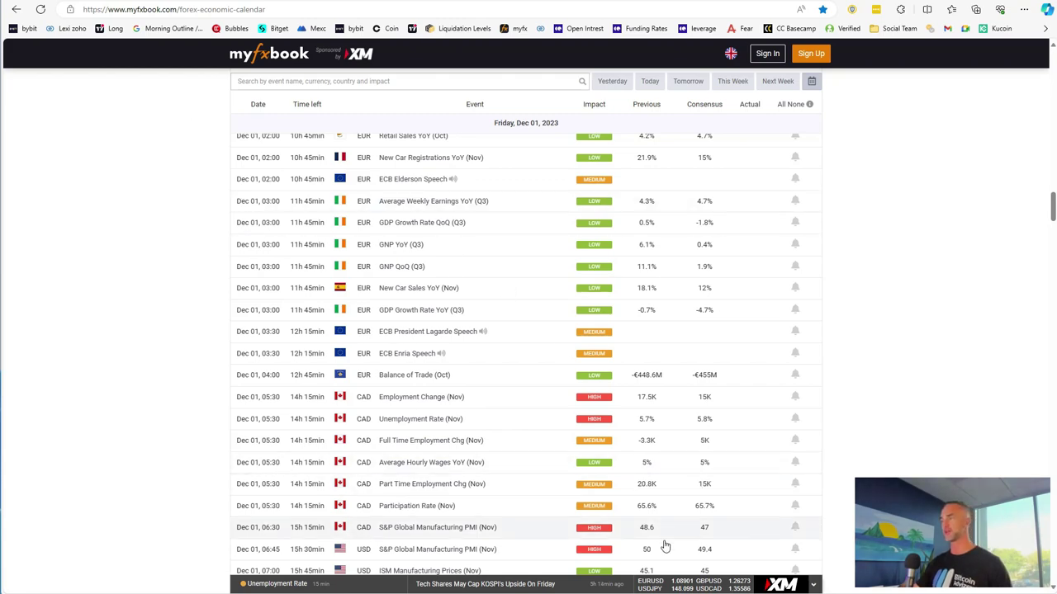
scroll(611, 400, "down", 4)
scroll(611, 400, "down", 1)
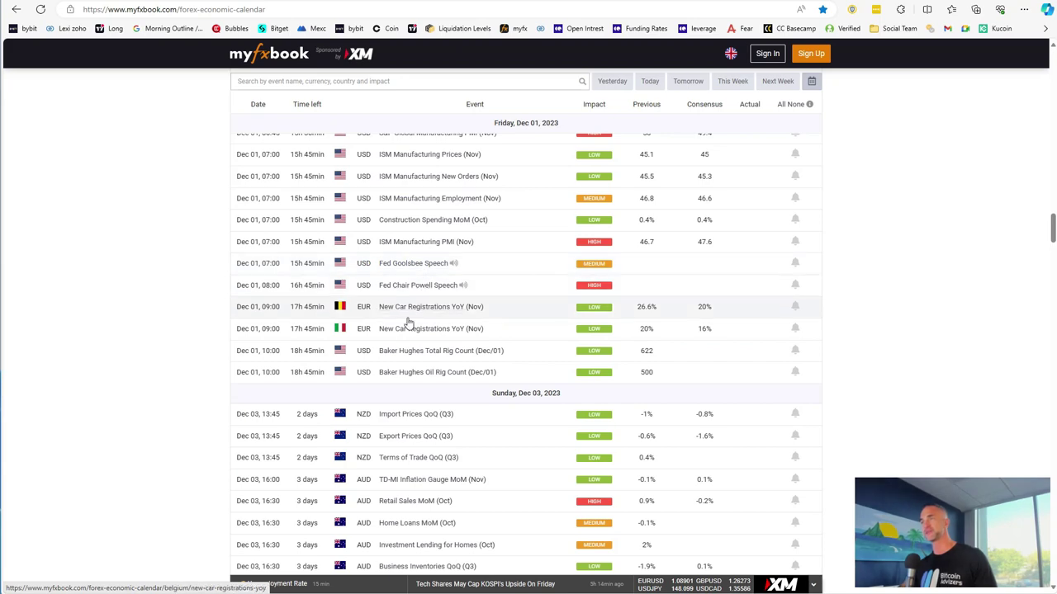
scroll(407, 323, "up", 2)
scroll(407, 322, "up", 3)
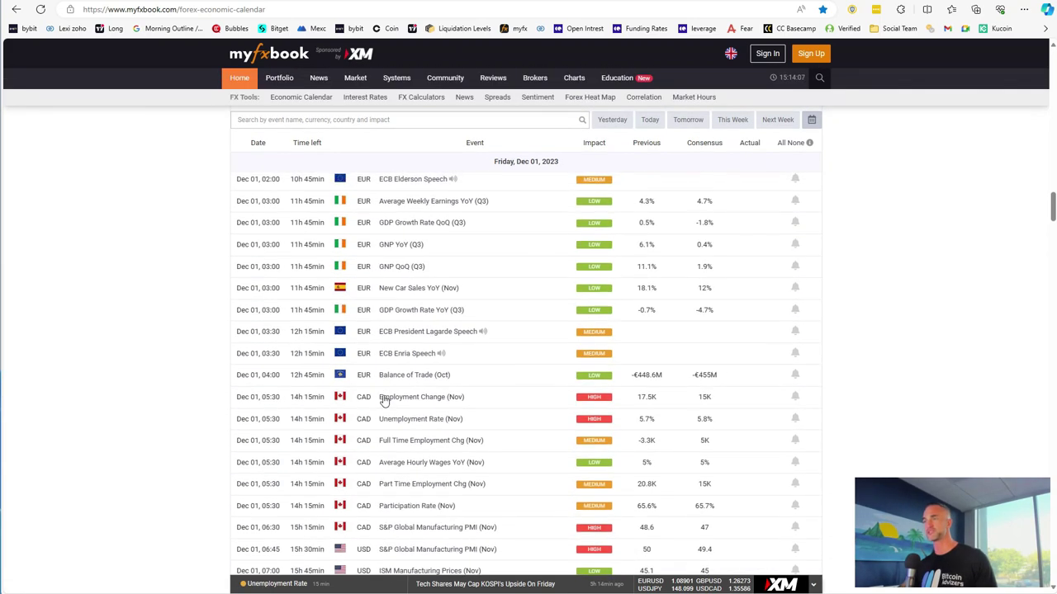
scroll(389, 418, "down", 3)
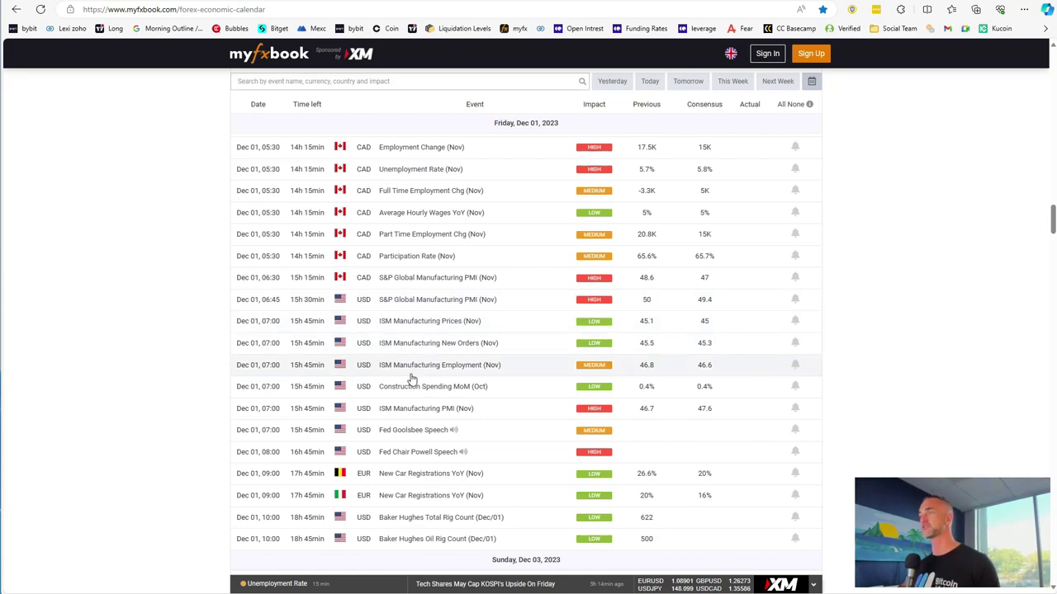
Step: Switch back to TradingView and view the NQ1! 4-hour chart with its descending trendline and green zone since July
key("ctrl+Tab")
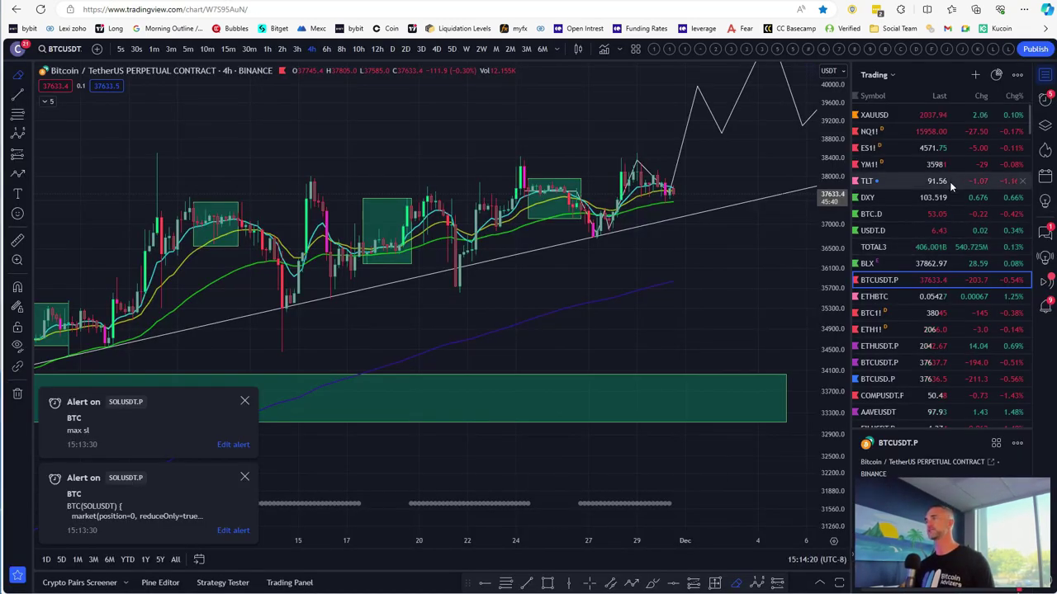
left_click(901, 131)
scroll(448, 319, "down", 5)
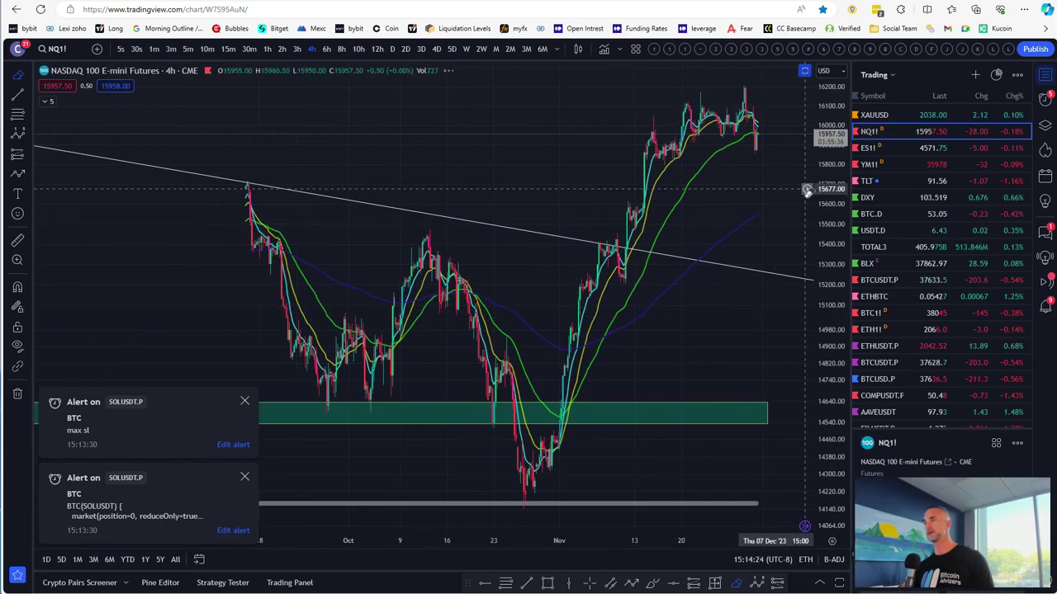
scroll(633, 177, "down", 5)
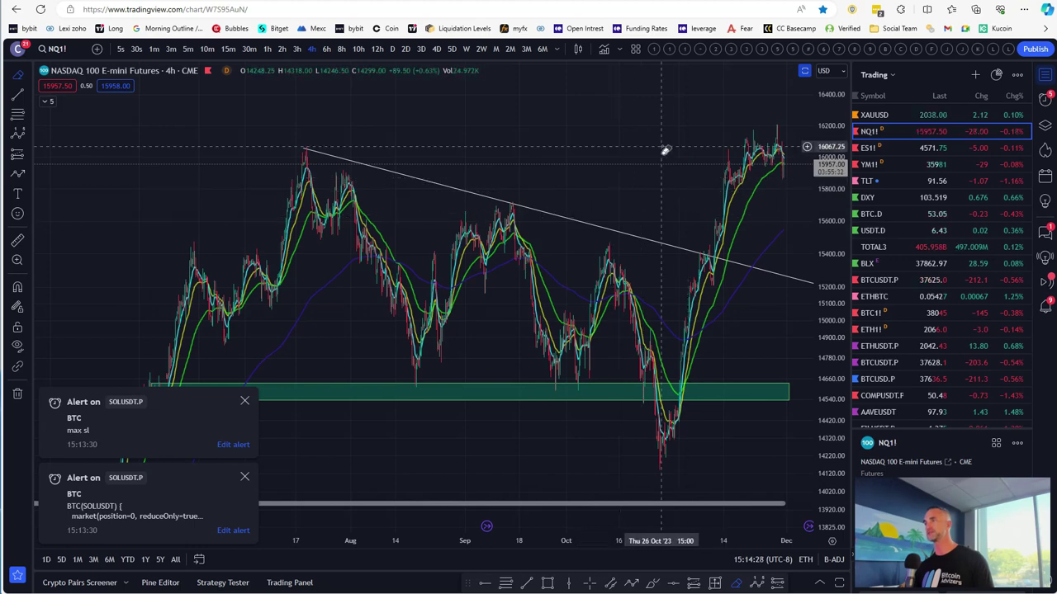
left_click_drag(663, 149, 490, 160)
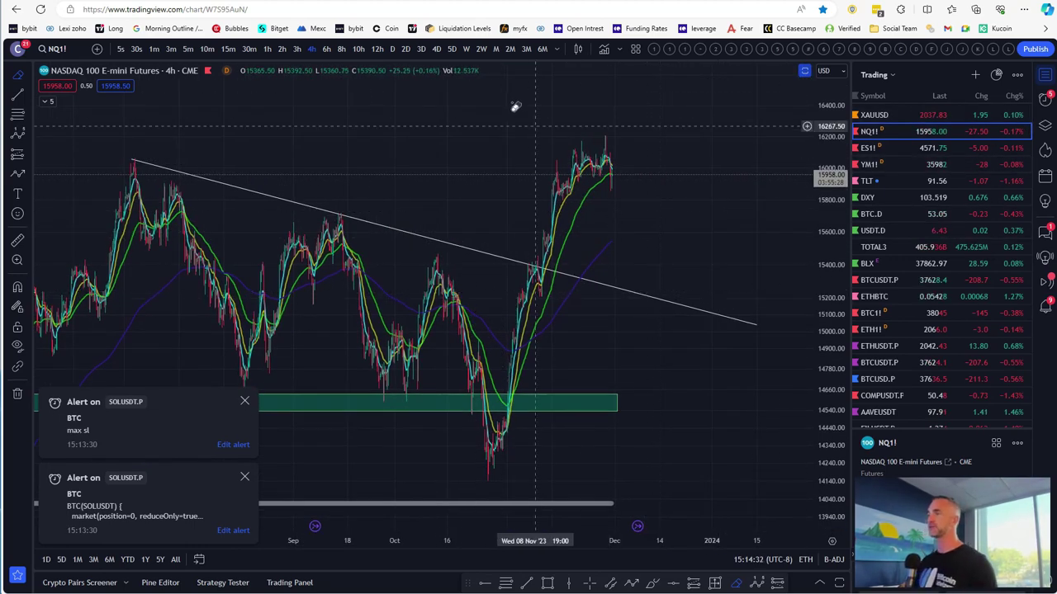
Step: View the 4-hour charts of ES1! since late August and TLT since September 2022 from the watchlist
left_click(889, 147)
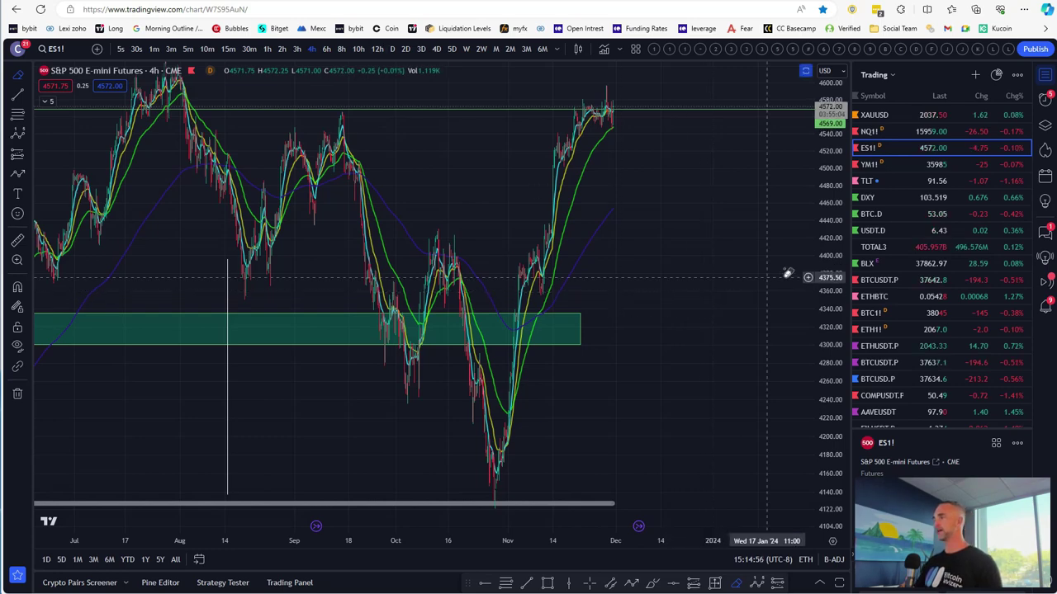
scroll(662, 350, "up", 3)
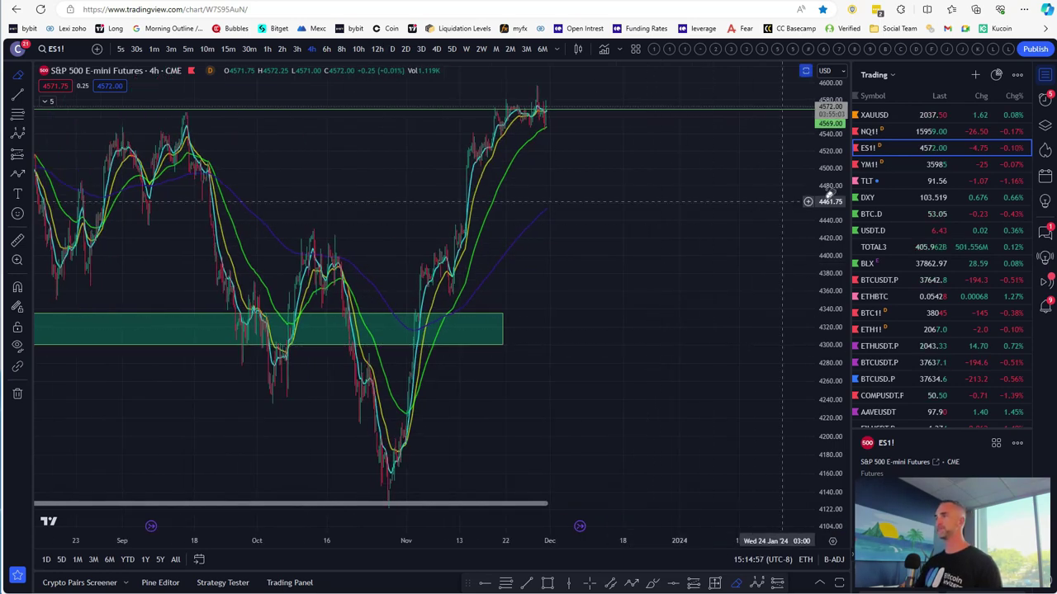
left_click(899, 180)
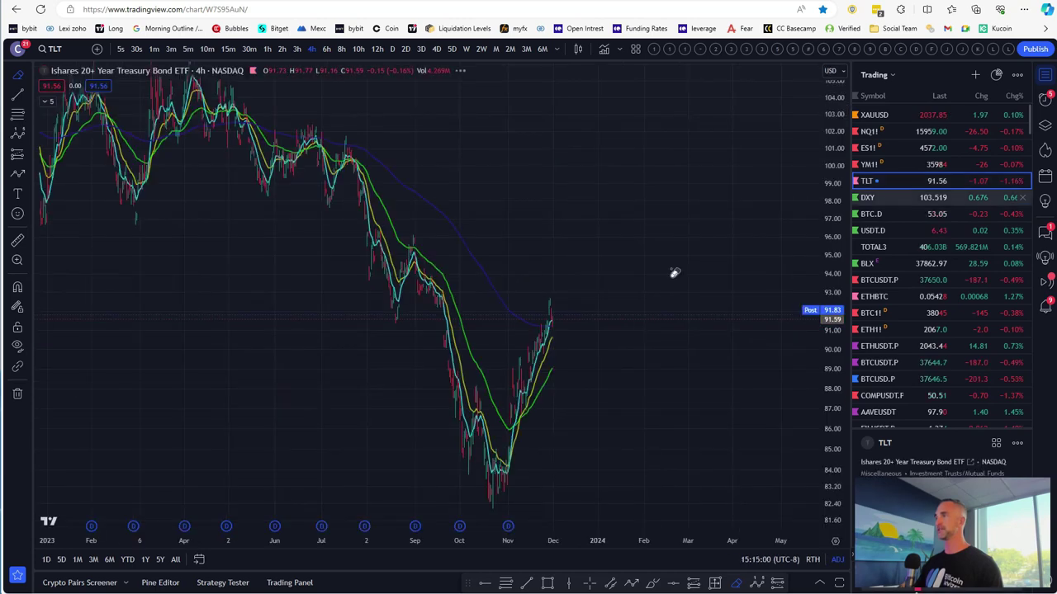
scroll(554, 347, "down", 3)
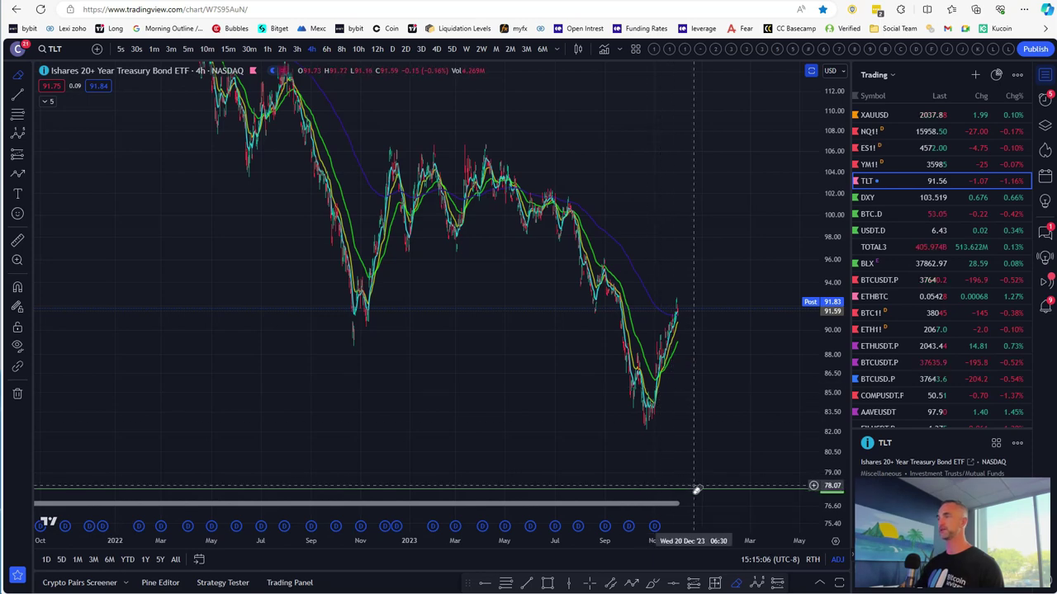
scroll(696, 489, "up", 2)
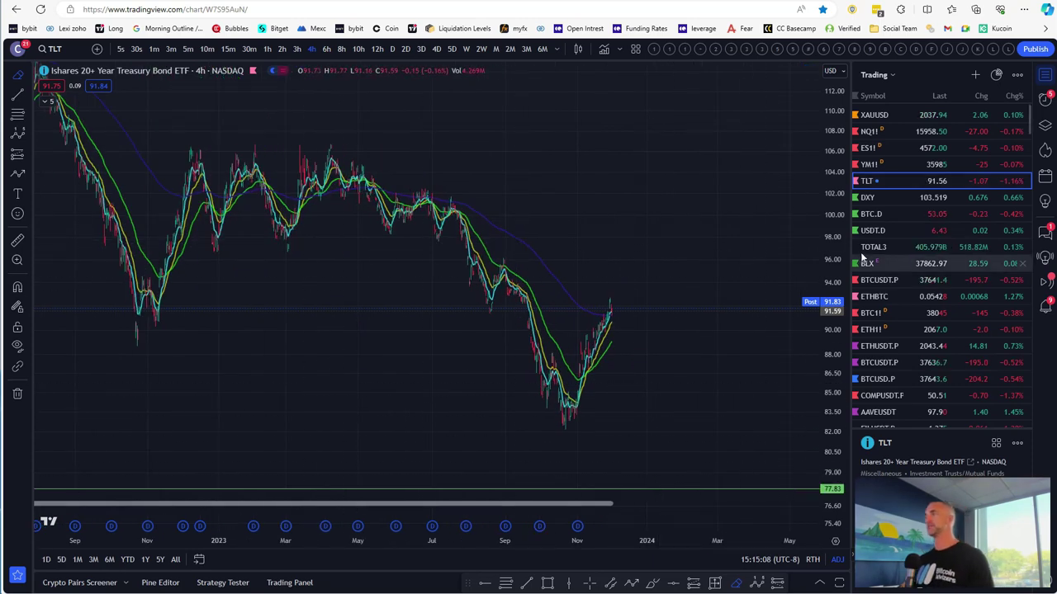
Step: Open DXY from the watchlist and compress its price scale to show the green zones above and below the recent candles
left_click(894, 201)
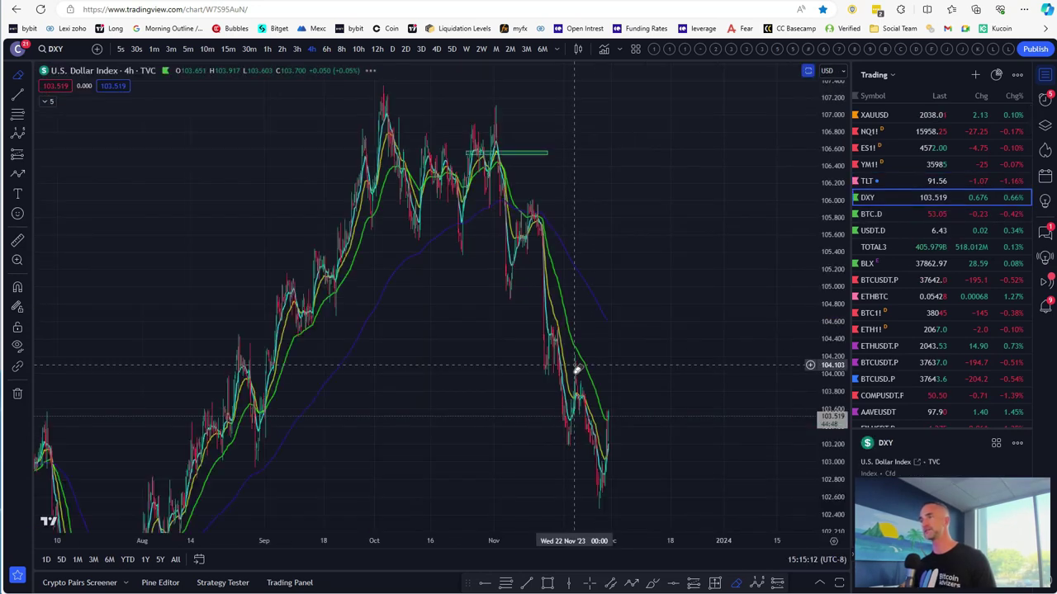
left_click_drag(828, 285, 828, 425)
scroll(478, 407, "up", 5)
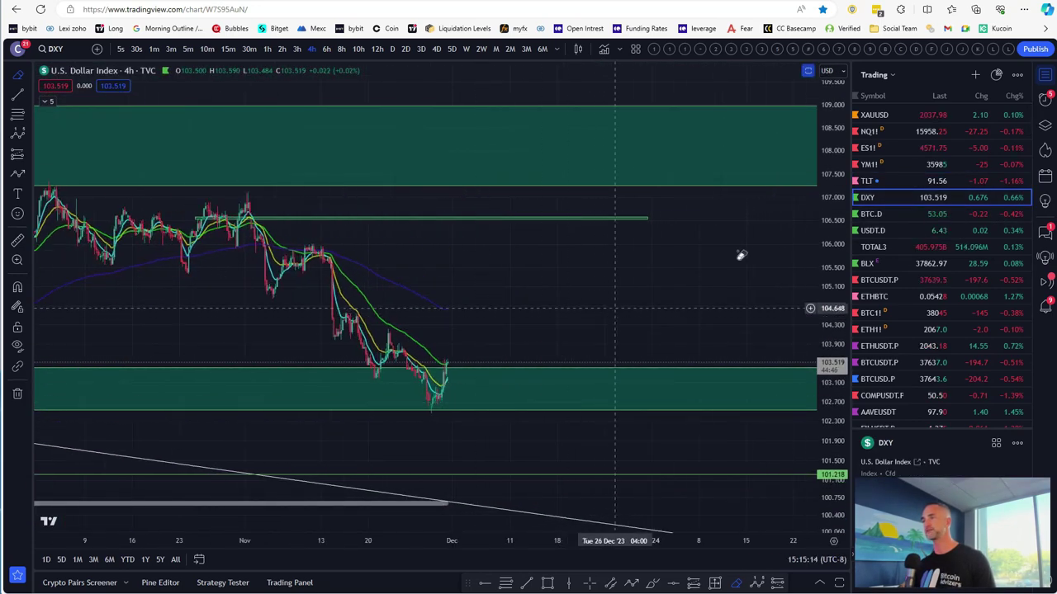
Step: Open XAUUSD from the watchlist and examine gold's 4-hour price action and support bands back to mid-May
left_click(900, 116)
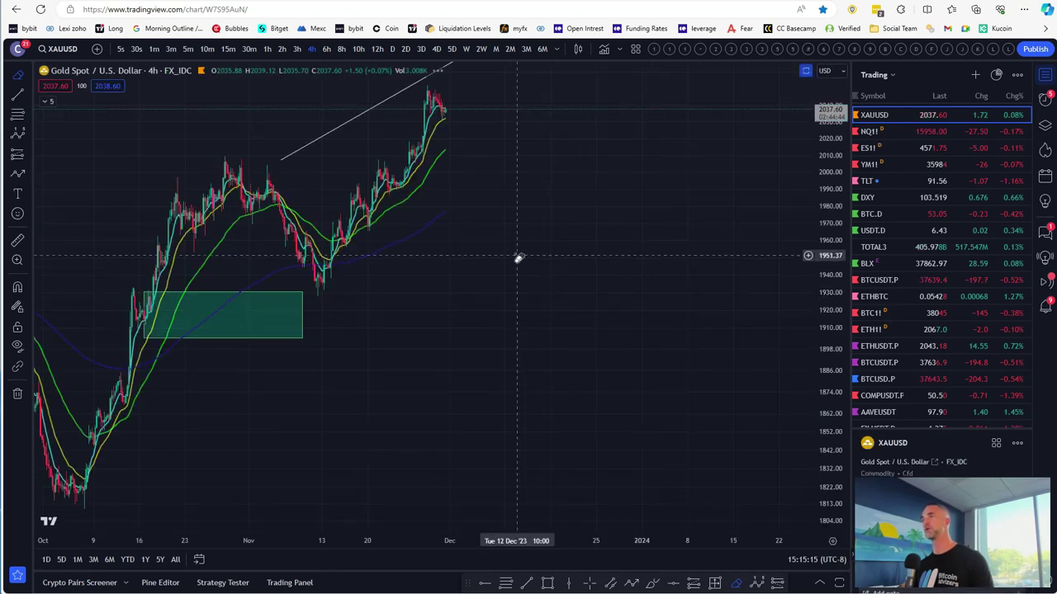
scroll(462, 264, "down", 3)
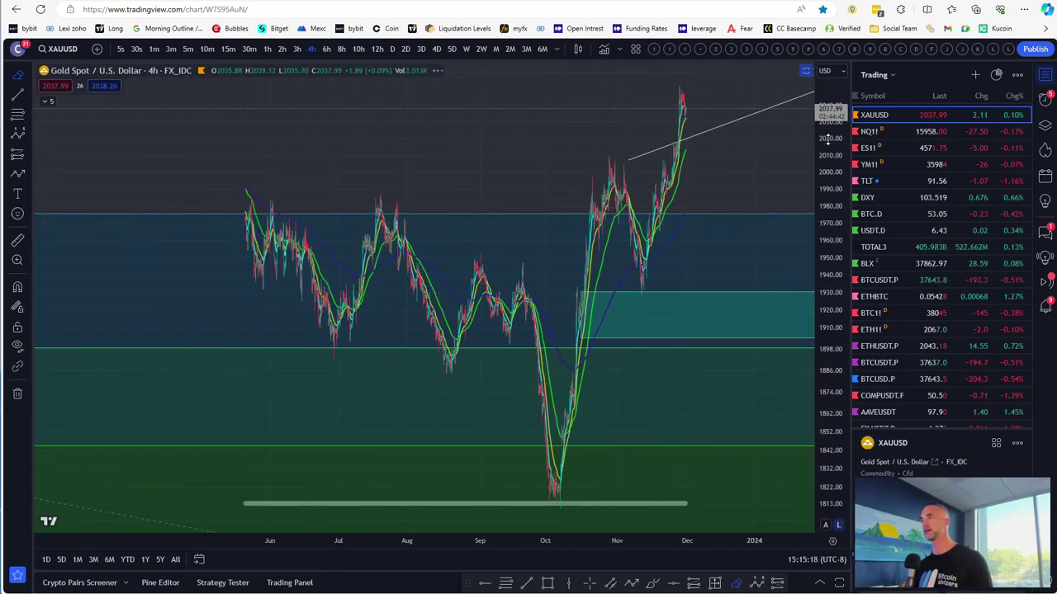
scroll(585, 236, "up", 2)
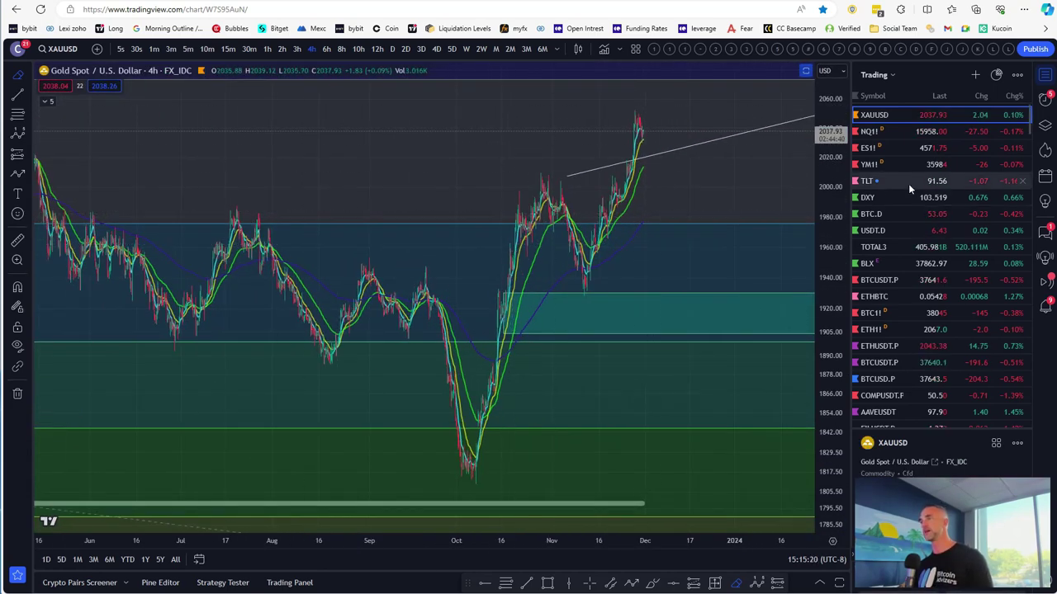
Step: Return to BTCUSDT.P to view its November trendline and support zone, and reopen the DXY chart for comparison
left_click(890, 279)
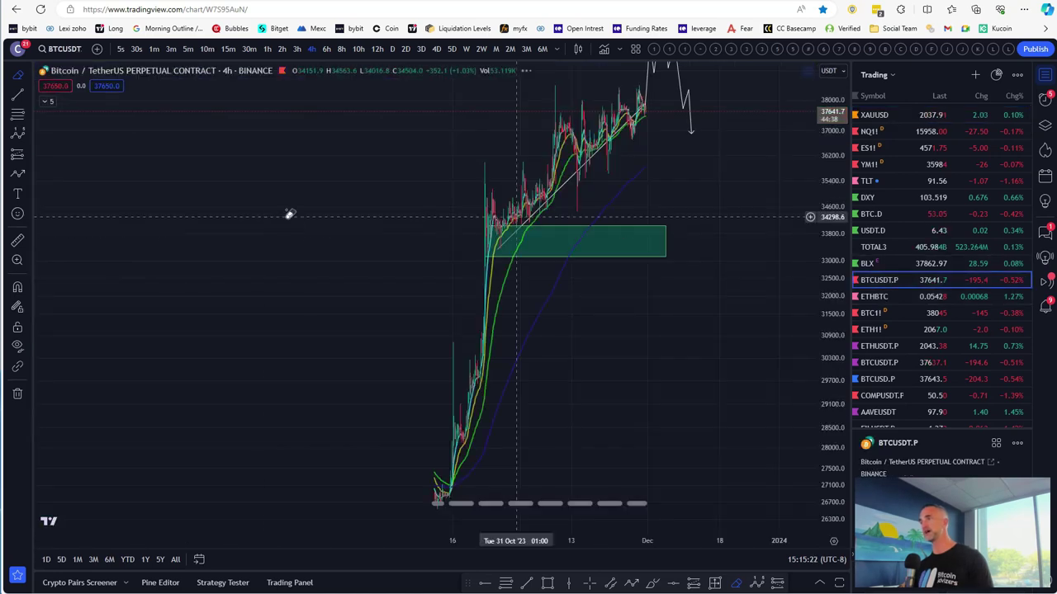
scroll(646, 196, "up", 5)
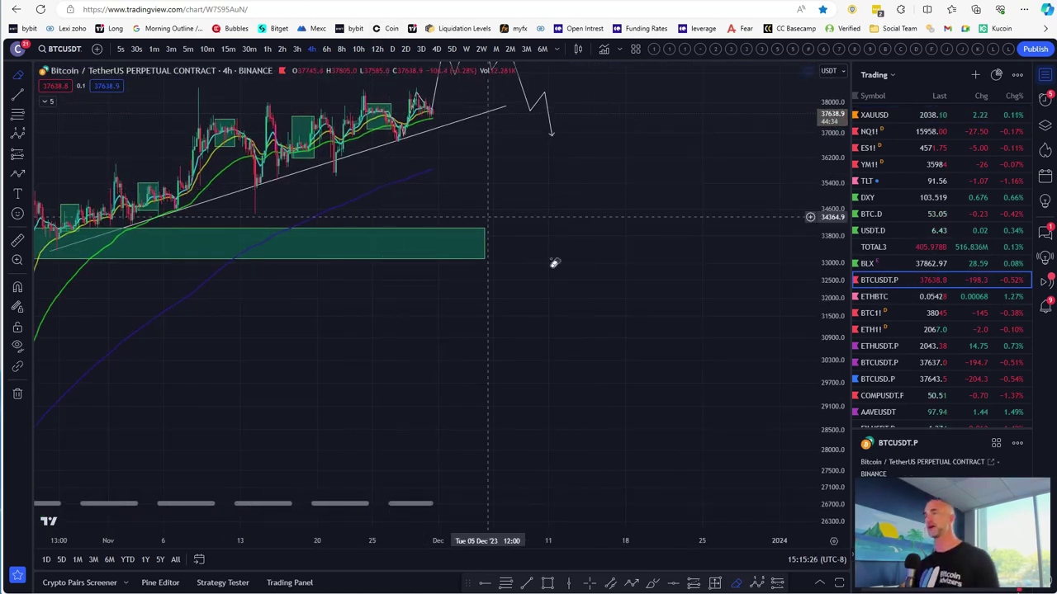
left_click(867, 198)
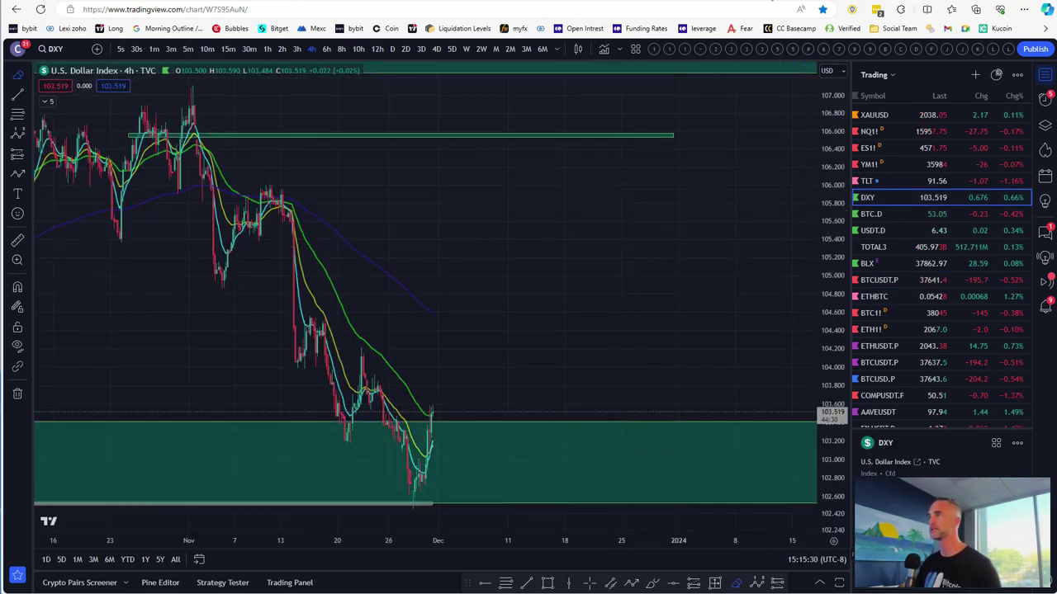
Step: Switch to the Myfxbook economic calendar and examine the USD events scheduled for Friday, Dec 01, 2023
left_click(892, 2)
scroll(688, 366, "down", 6)
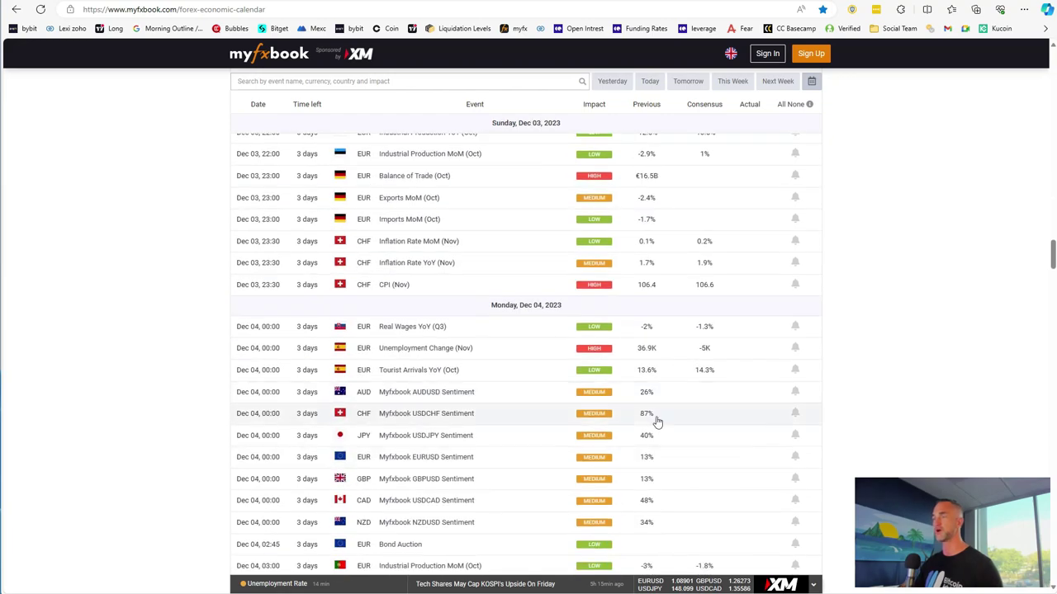
scroll(392, 379, "up", 6)
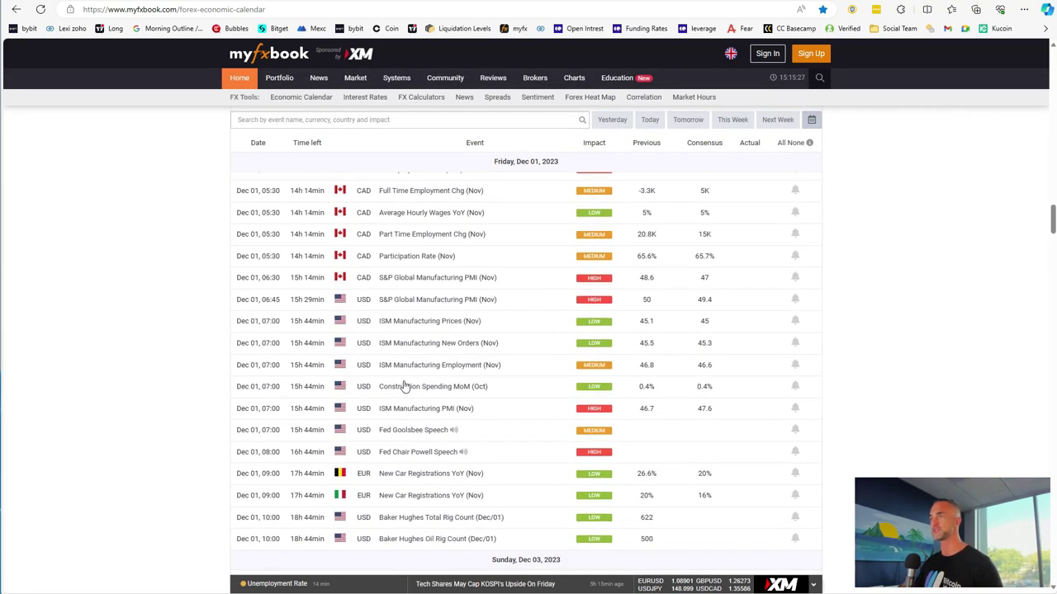
scroll(405, 386, "down", 2)
scroll(405, 386, "up", 2)
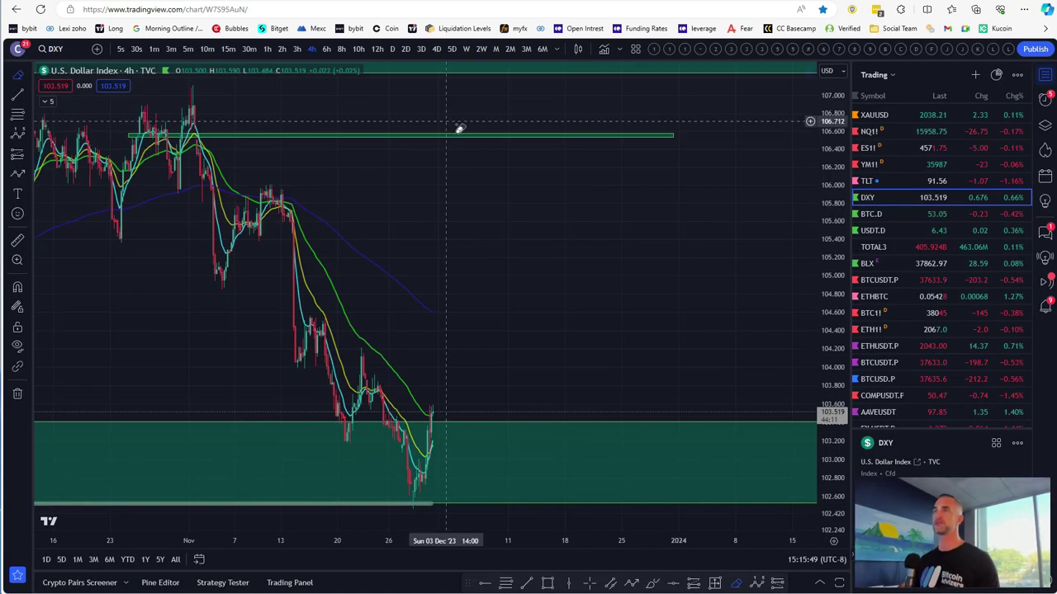
Step: Examine DXY's 4-hour price action back to July between the upper and lower green zones, ending on the stretch since September
scroll(453, 245, "up", 3)
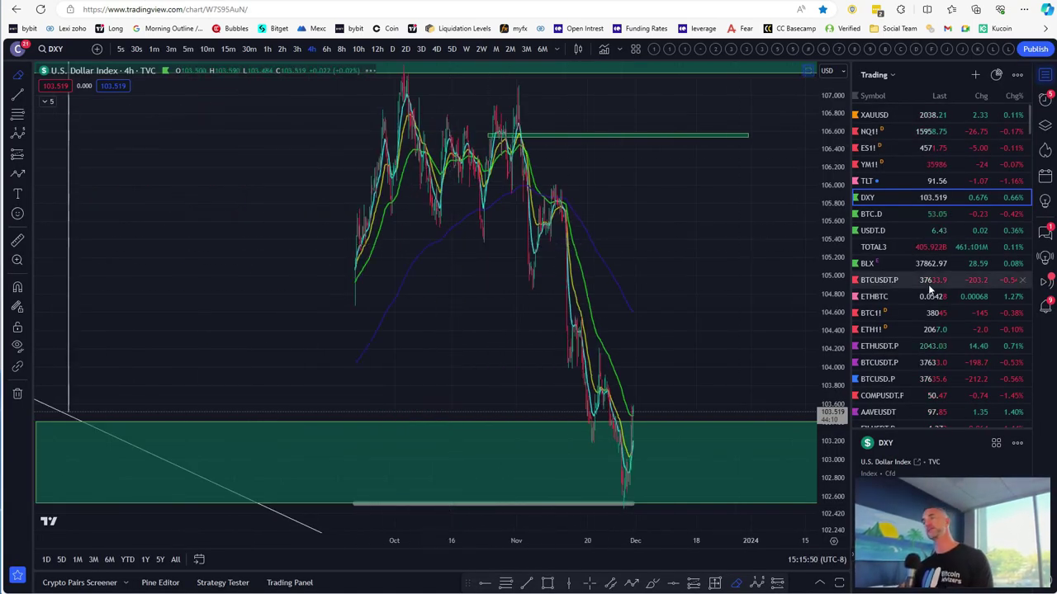
scroll(890, 294, "down", 1)
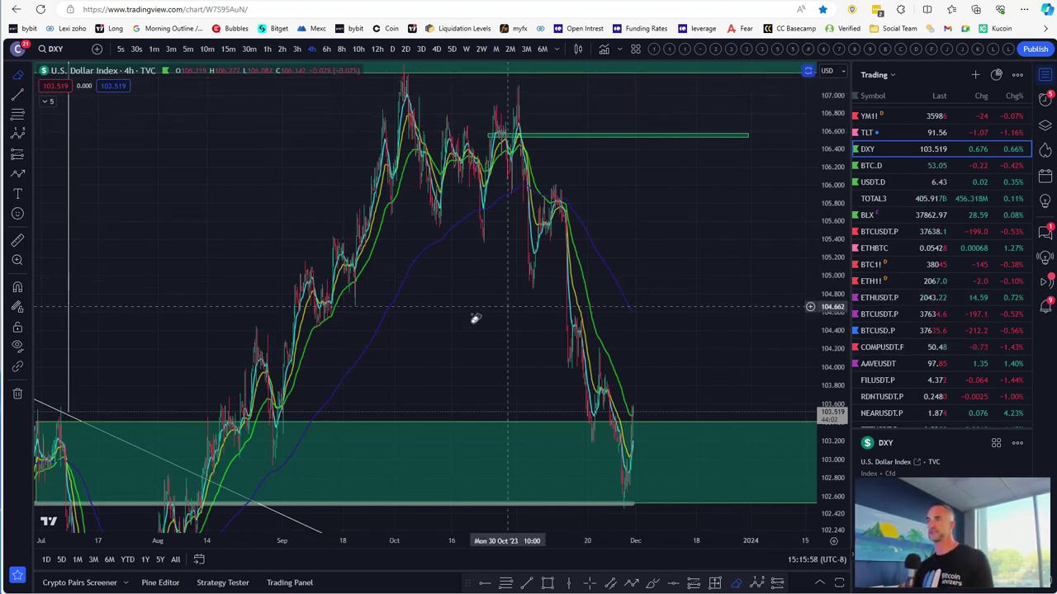
scroll(832, 262, "down", 1)
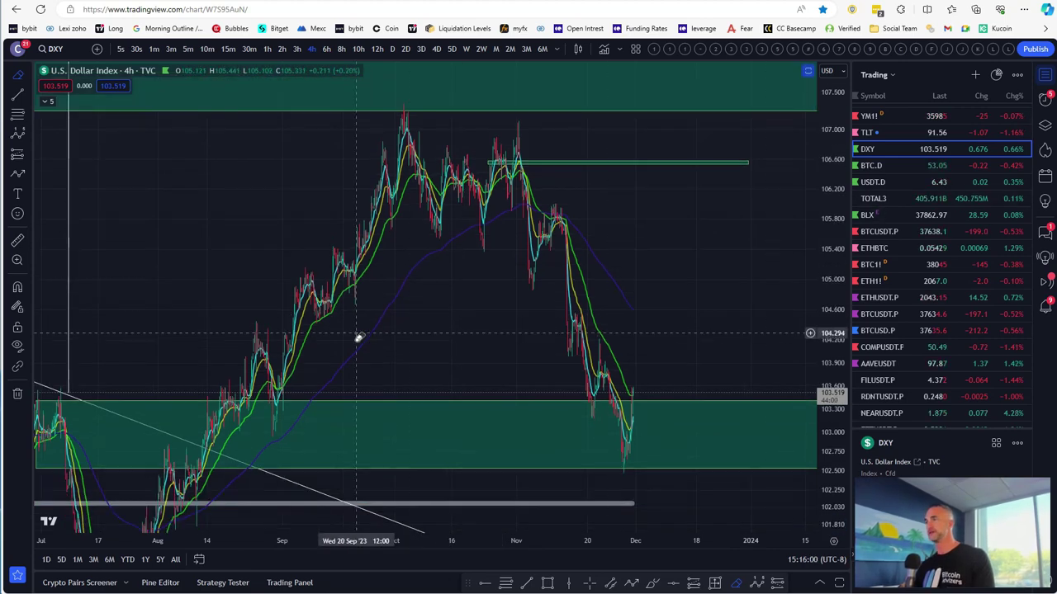
scroll(372, 322, "up", 4)
left_click_drag(526, 203, 659, 213)
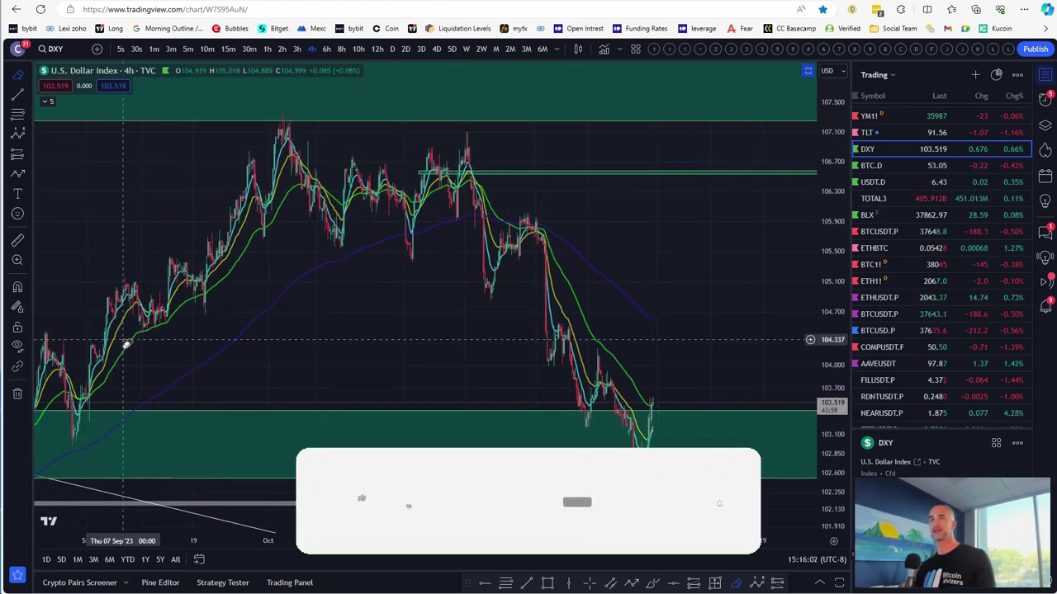